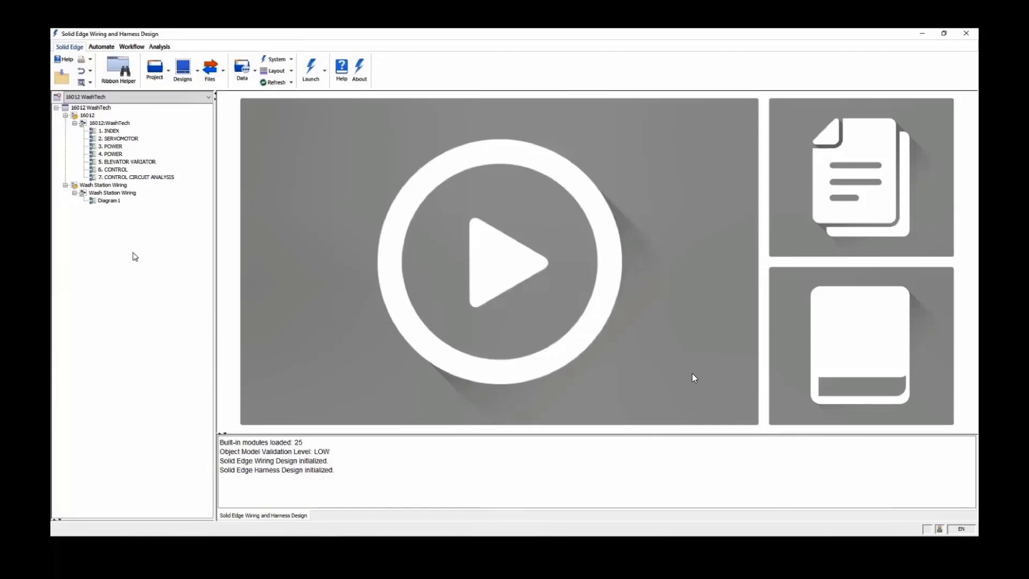
# Open the 2. SERVOMOTOR and 3. POWER diagrams, and follow wire L11's cross-reference to its continuation on the 4. POWER sheet
pyautogui.click(119, 139)
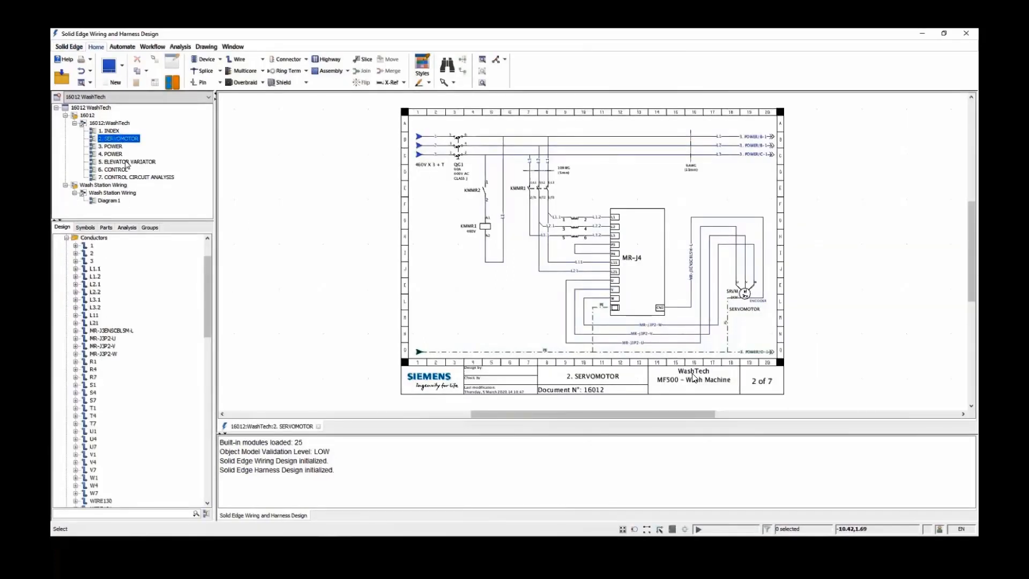
pyautogui.click(114, 147)
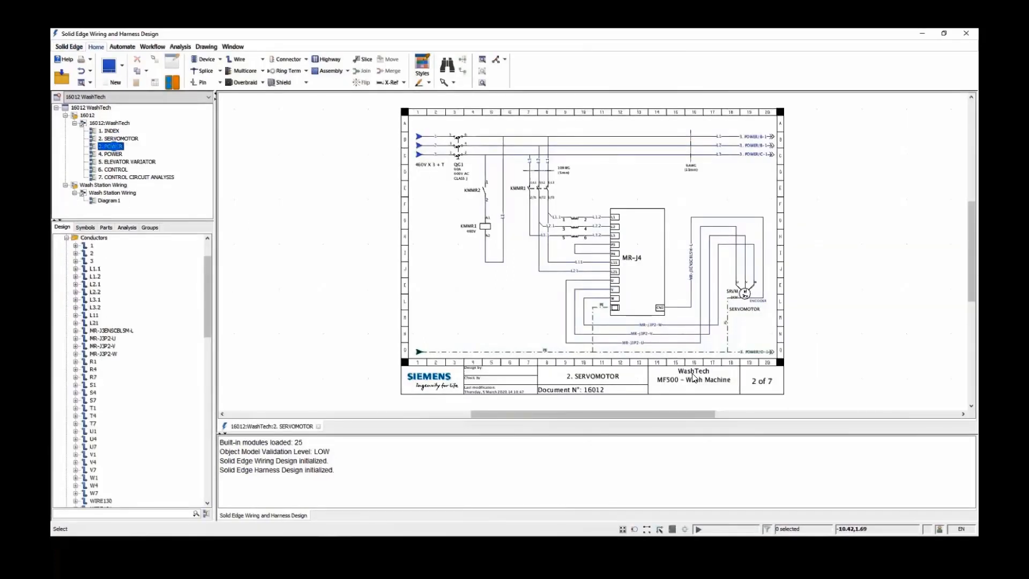
pyautogui.moveTo(548, 100); pyautogui.dragTo(770, 199)
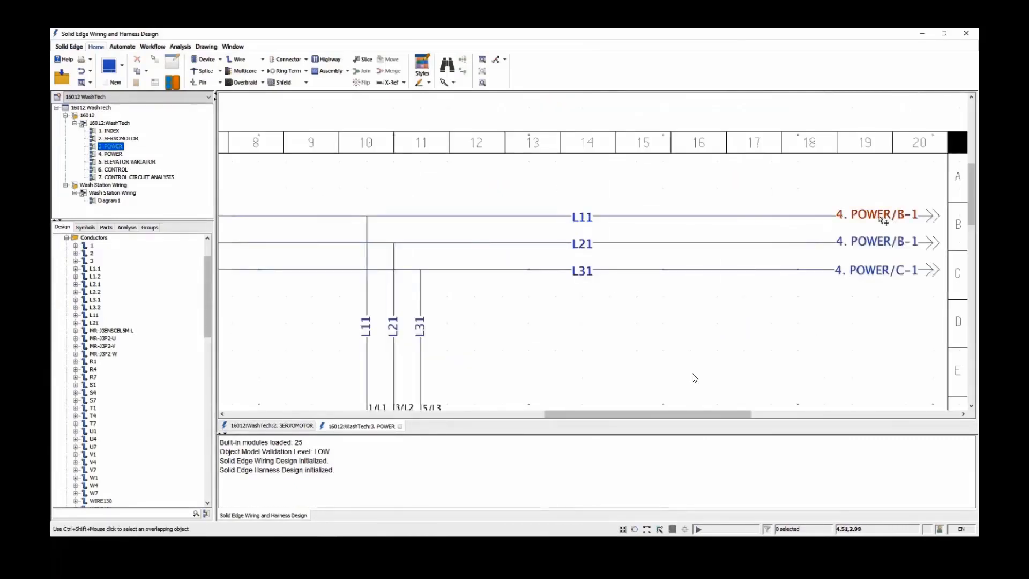
pyautogui.rightClick(886, 217)
pyautogui.click(904, 343)
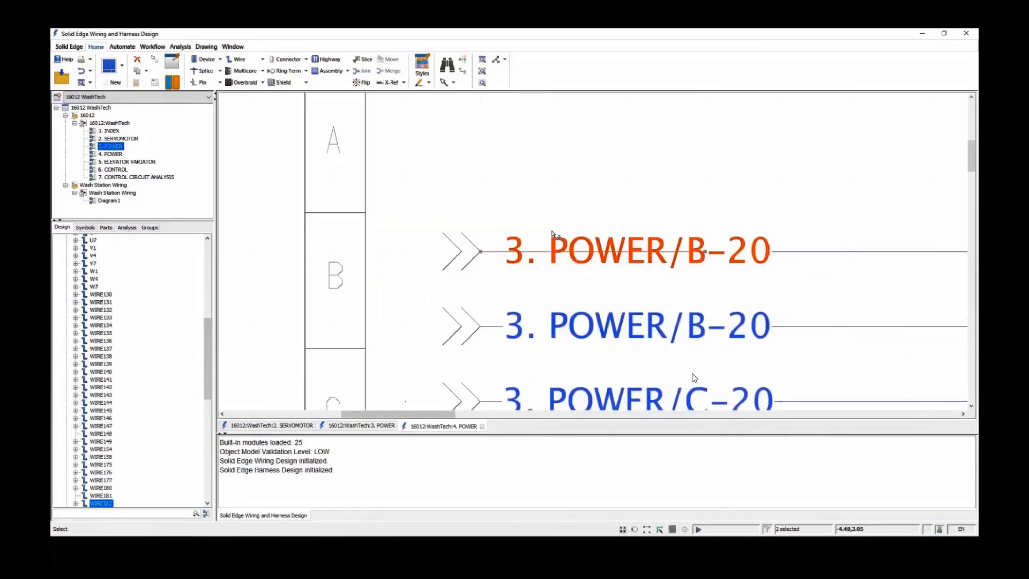
pyautogui.press('q')
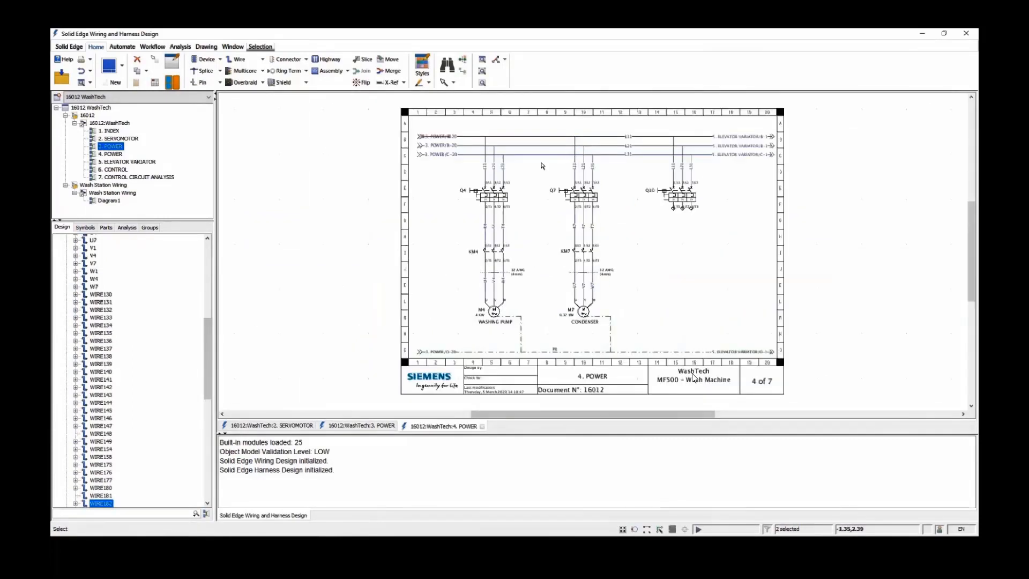
# Select the KM4 contactor on the washing pump branch and expand its pins in the design tree
pyautogui.click(545, 247)
pyautogui.click(493, 251)
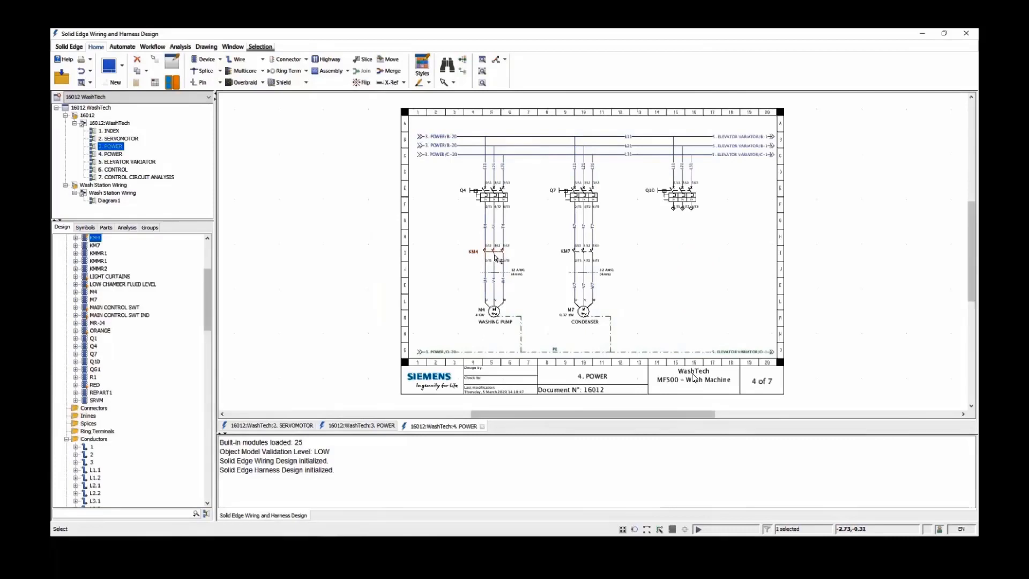
pyautogui.click(75, 238)
pyautogui.moveTo(207, 289); pyautogui.dragTo(209, 280)
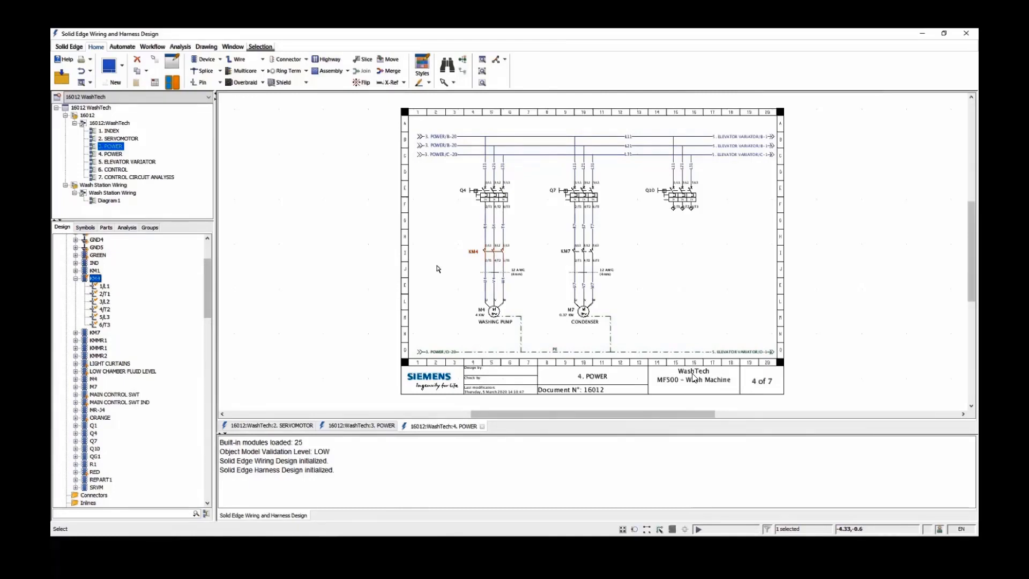
# Open the 6. CONTROL diagram and place a Pull-Button-NC-Spring-Return-S166 symbol from the IEC library at column 6, rows C–D
pyautogui.click(118, 170)
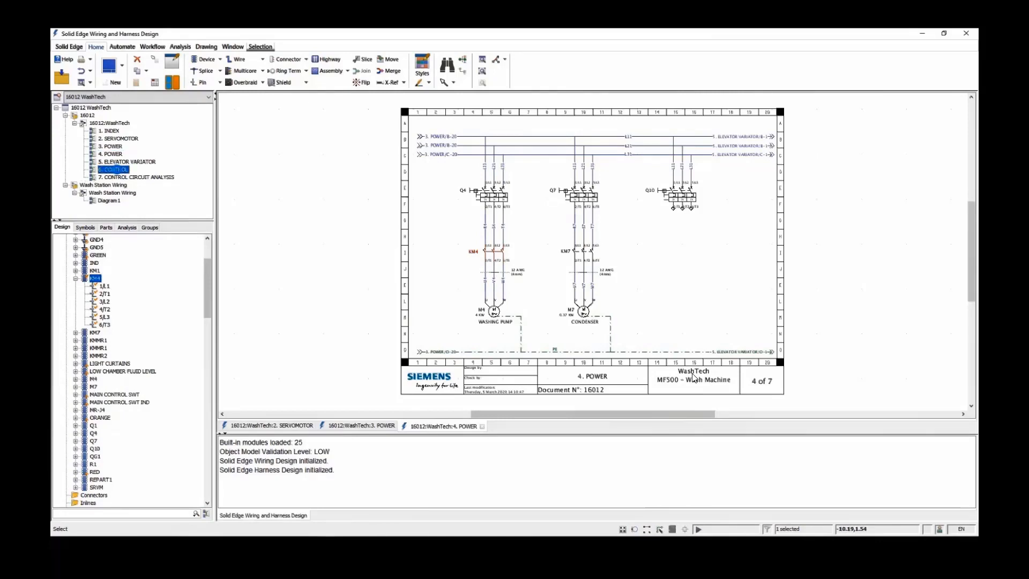
pyautogui.click(66, 392)
pyautogui.scroll(-3, 107, 364)
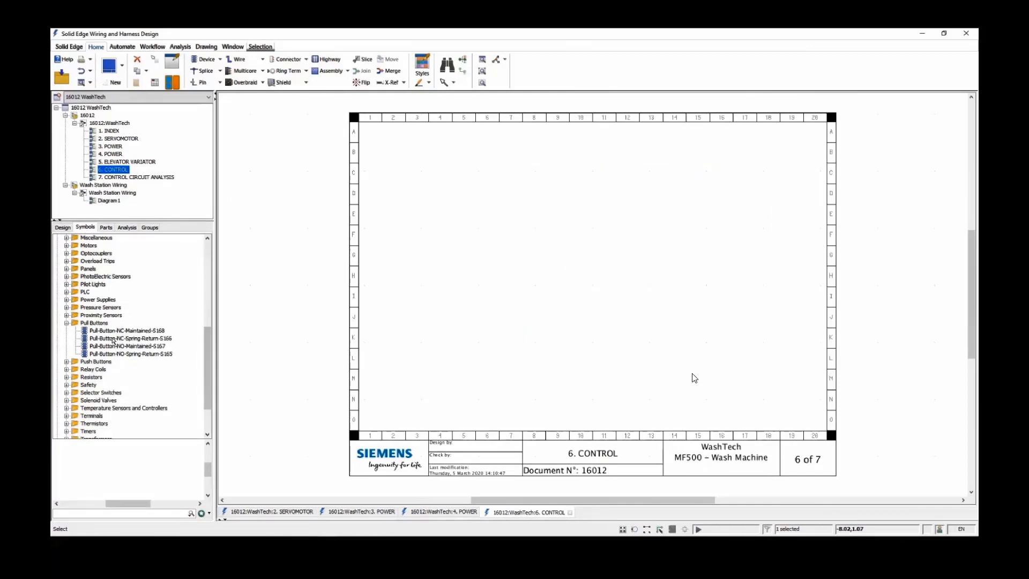
pyautogui.click(112, 338)
pyautogui.moveTo(110, 342); pyautogui.dragTo(512, 198)
pyautogui.scroll(3, 467, 225)
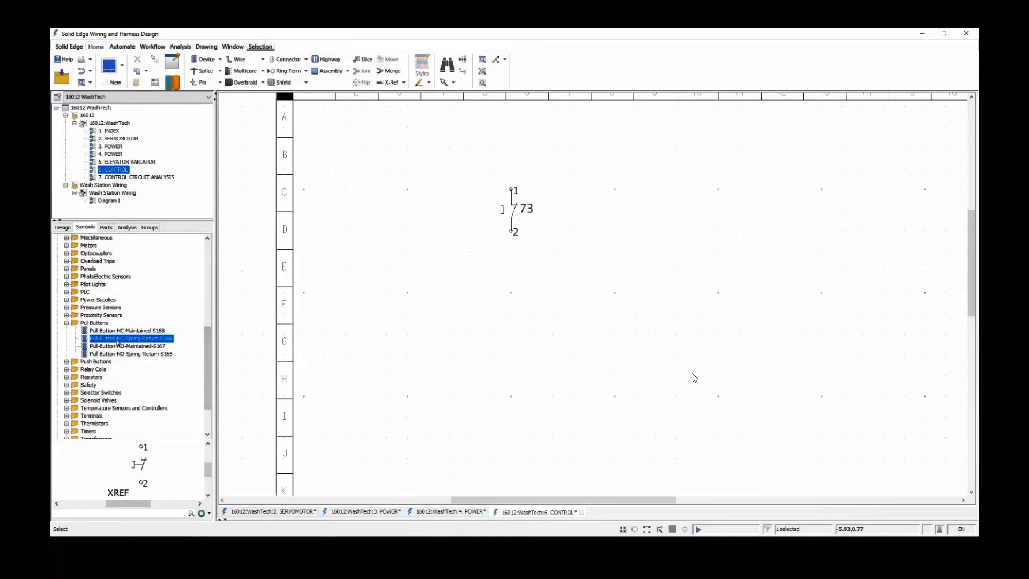
# Place a second Pull-Button-NC-Spring-Return-S166 directly beneath the first one and move it up to rows F–G
pyautogui.moveTo(118, 342); pyautogui.dragTo(509, 397)
pyautogui.moveTo(511, 363); pyautogui.dragTo(450, 310, button='middle')
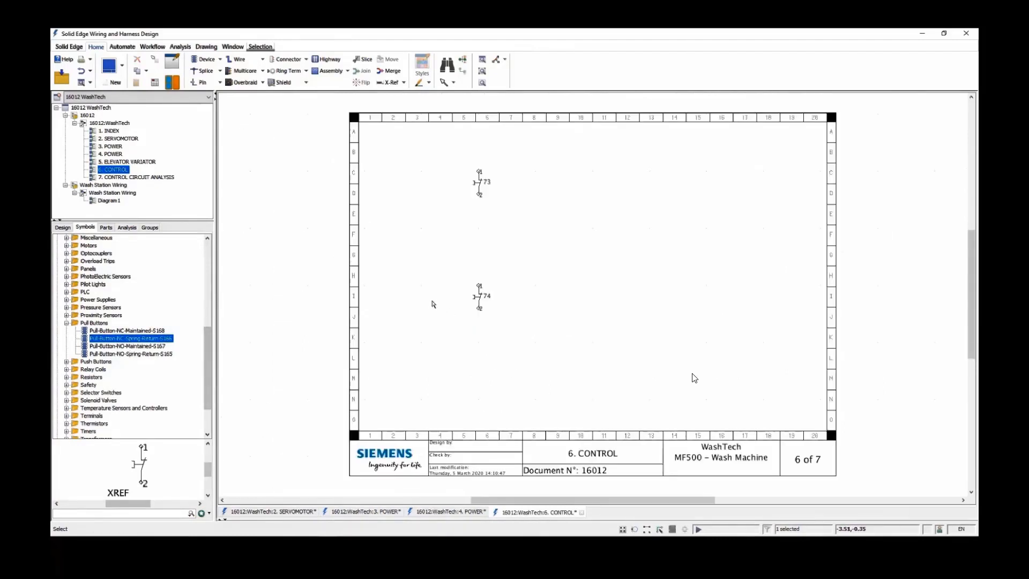
pyautogui.keyDown('ctrl'); pyautogui.moveTo(479, 296); pyautogui.dragTo(481, 257); pyautogui.keyUp('ctrl')
# Filter the symbol library by "pull", place a Pull-Button-NO-Spring-Return-S165 around column 10, rows J–K, and clear the filter
pyautogui.click(89, 513)
pyautogui.write('pu')
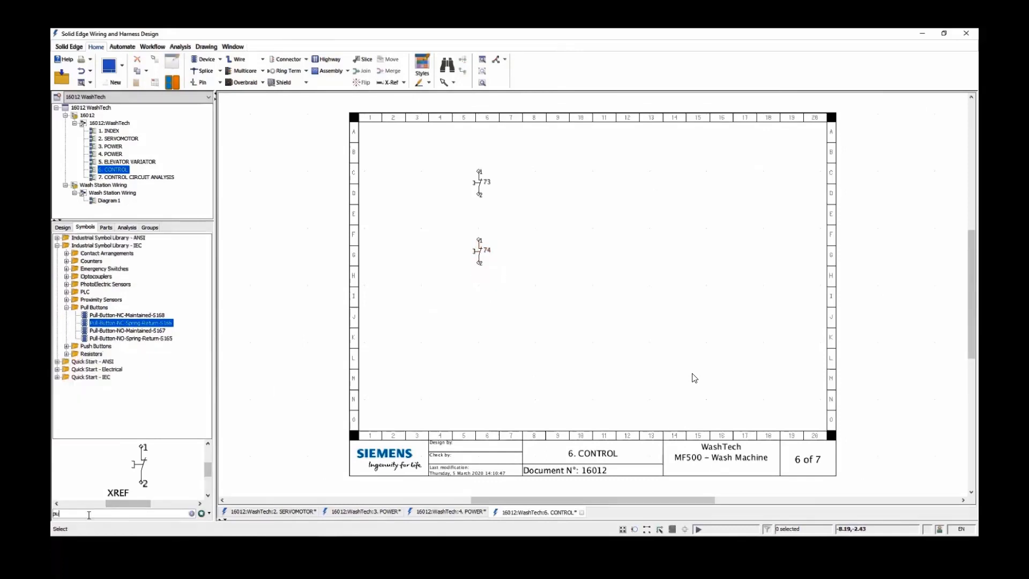
pyautogui.write('ll')
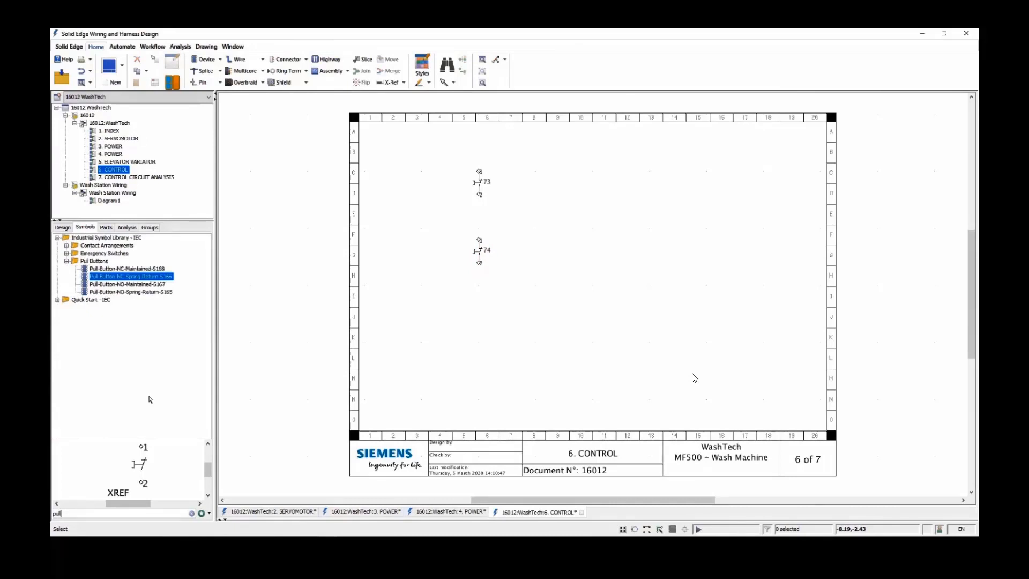
pyautogui.click(123, 292)
pyautogui.moveTo(123, 294); pyautogui.dragTo(571, 320)
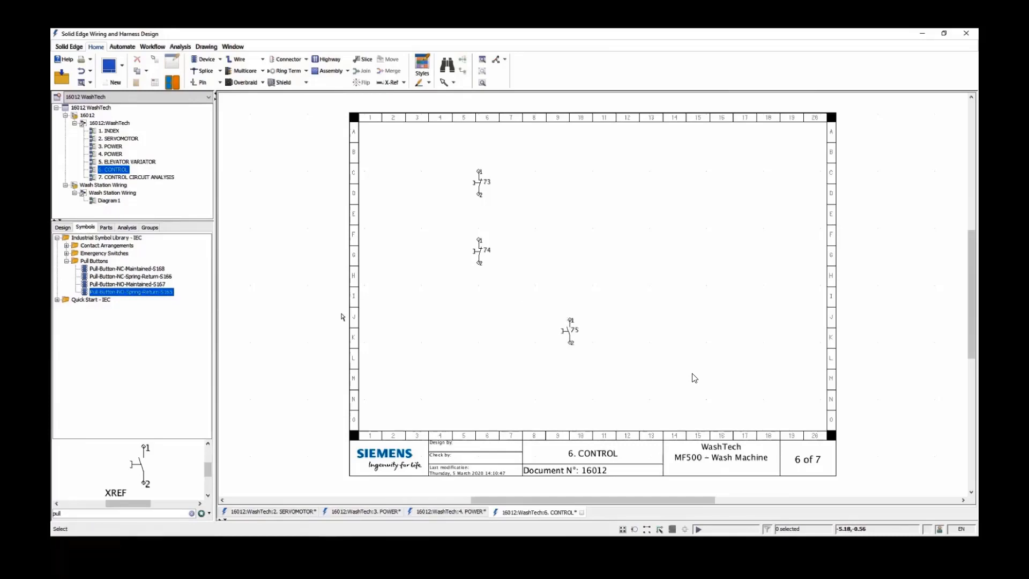
pyautogui.click(191, 513)
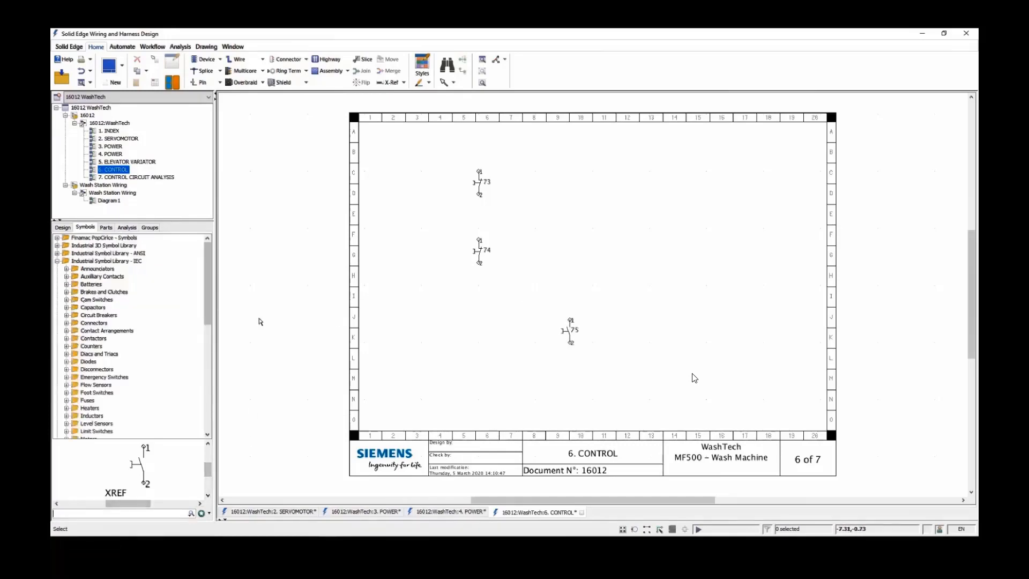
# Place the Coil-K110-1 (A1,A2) symbol of the existing KM4 device at column 6, row N, in line with the NC buttons
pyautogui.click(62, 228)
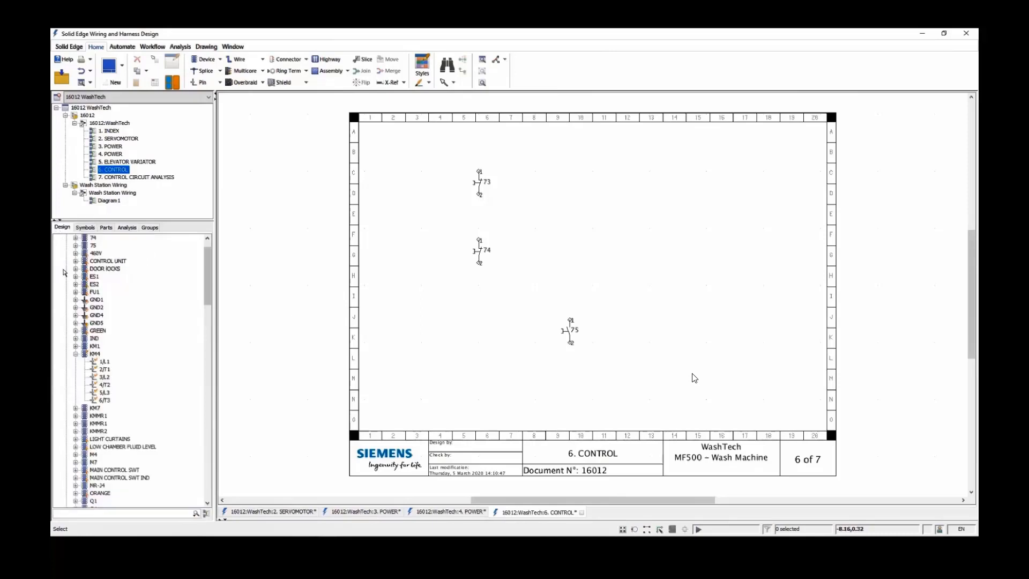
pyautogui.click(94, 354)
pyautogui.doubleClick(95, 354)
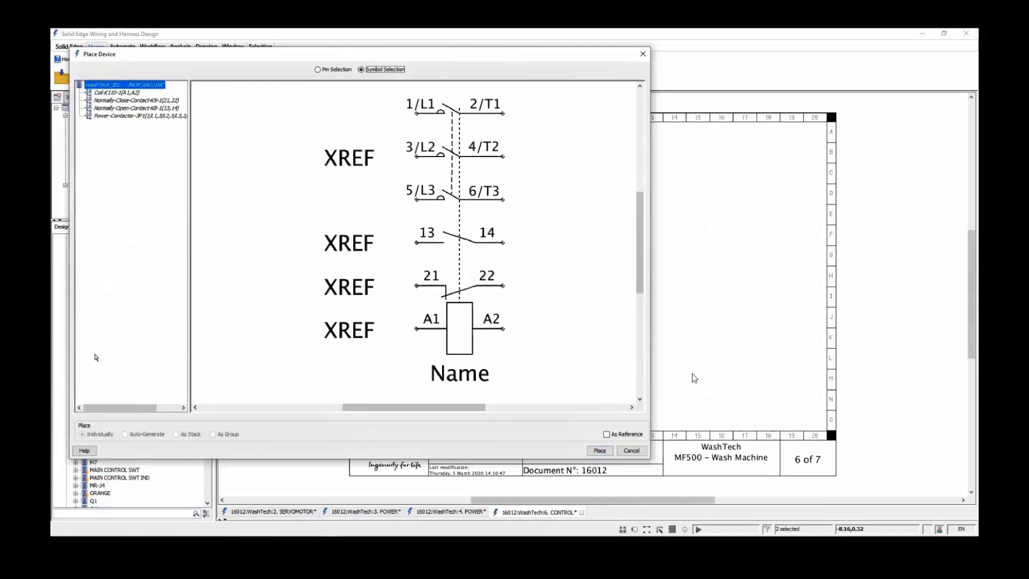
pyautogui.click(115, 94)
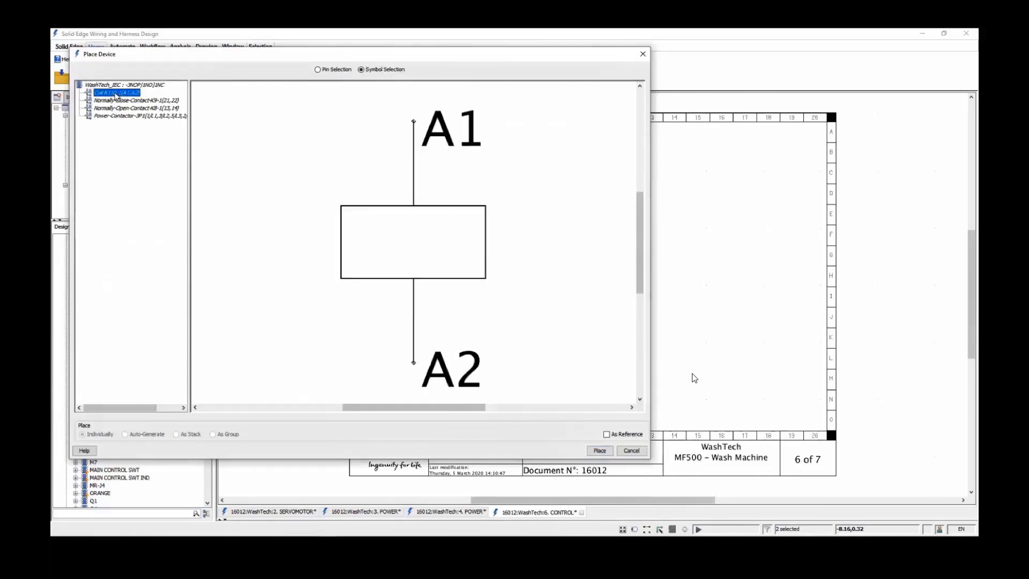
pyautogui.click(113, 100)
pyautogui.click(113, 108)
pyautogui.click(114, 116)
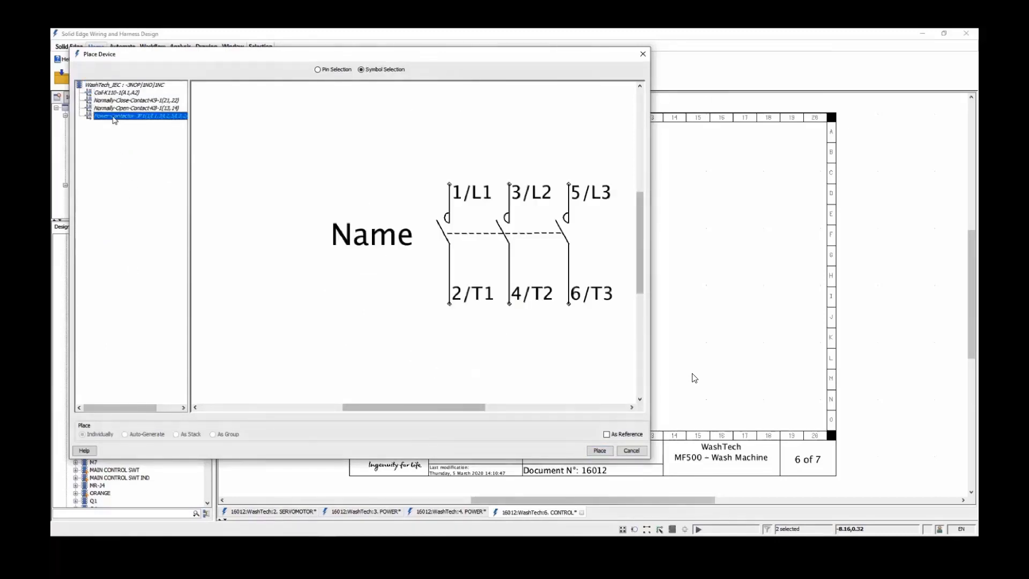
pyautogui.click(116, 93)
pyautogui.click(599, 450)
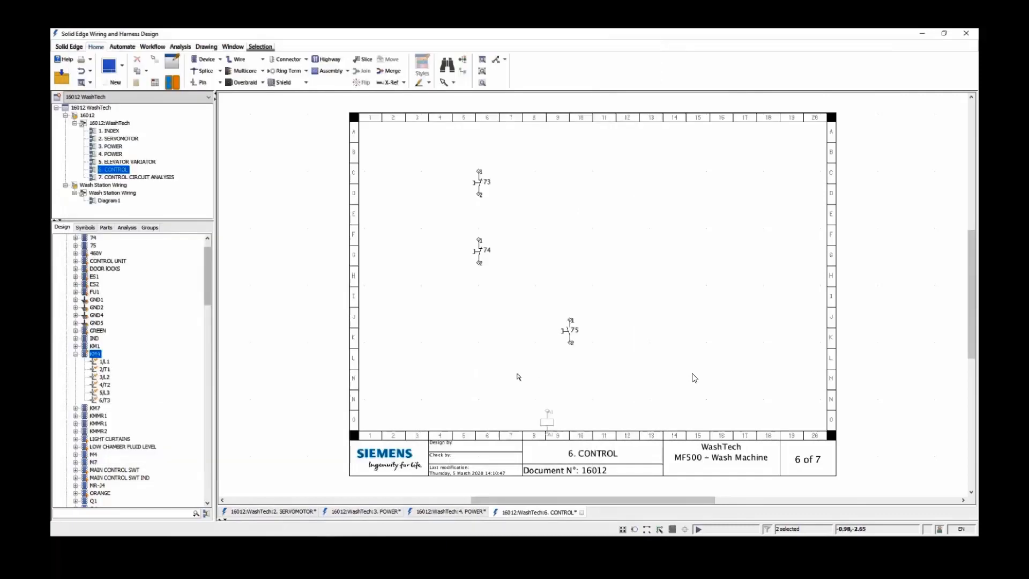
pyautogui.click(484, 389)
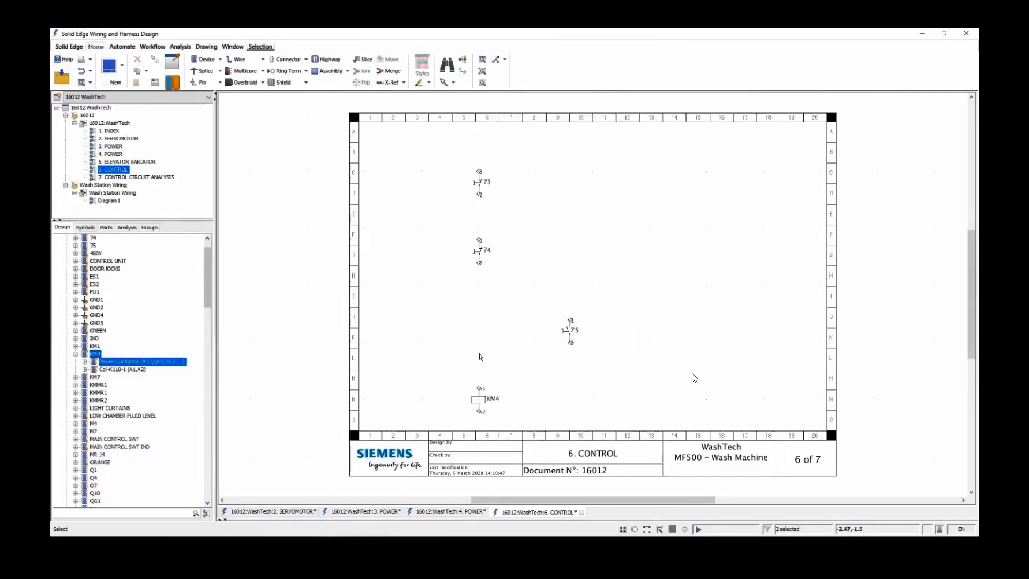
# Place KM4's Normally-Open-Contact-K8-1 (13,14) directly above its coil, level with the normally open pull button
pyautogui.doubleClick(94, 355)
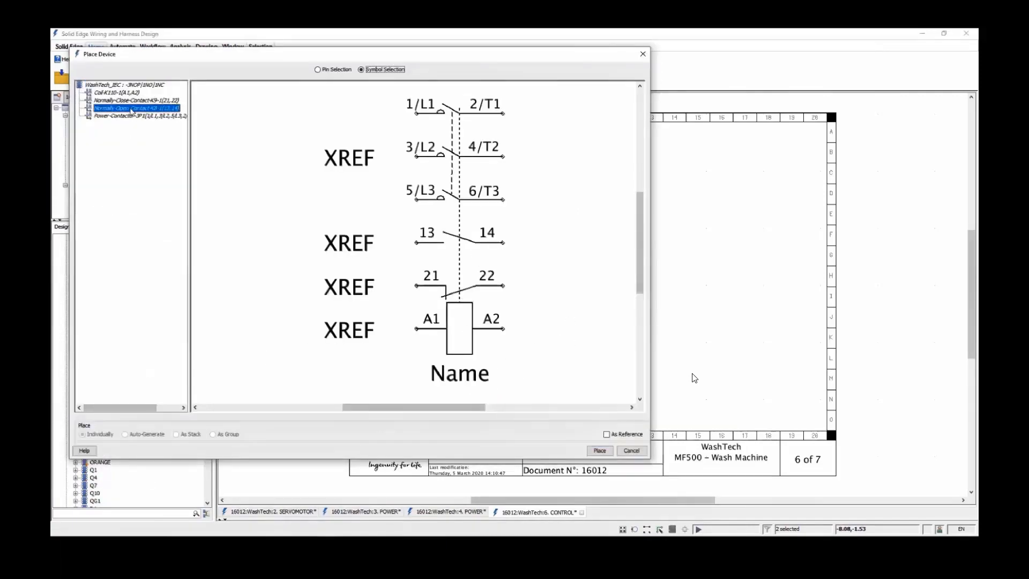
pyautogui.click(129, 110)
pyautogui.click(598, 450)
pyautogui.click(479, 324)
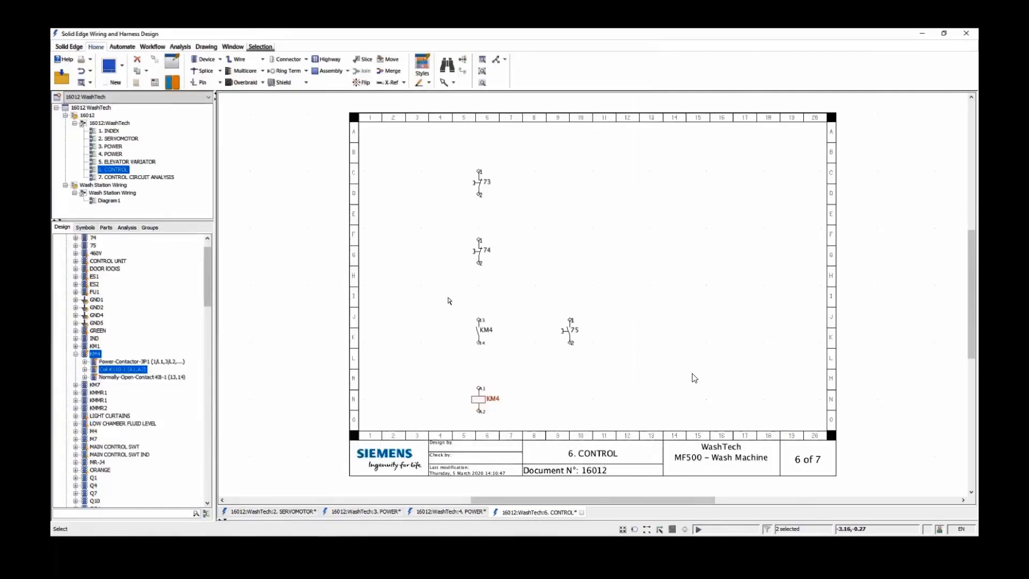
pyautogui.click(448, 297)
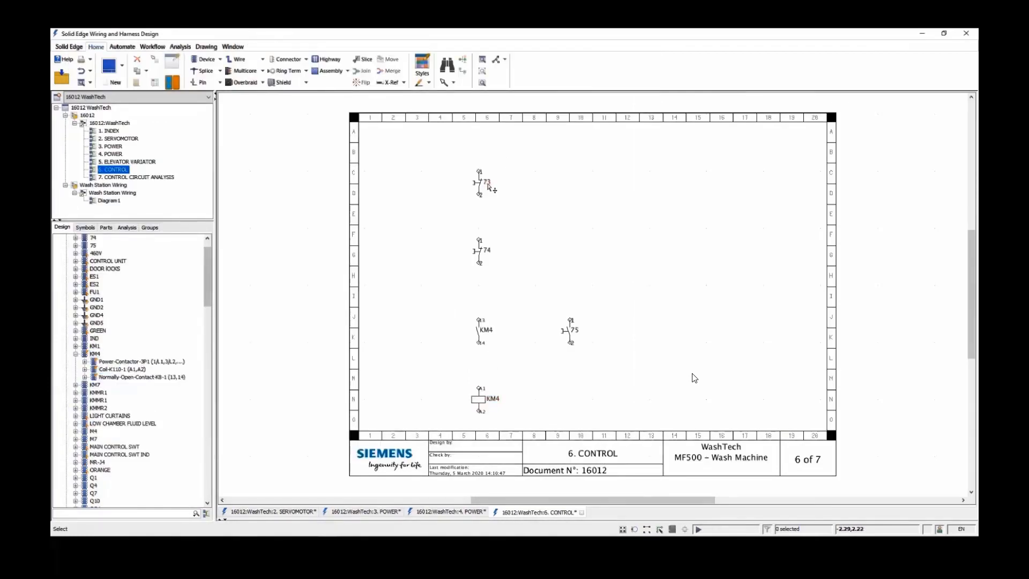
# Rename the two normally closed pull buttons, from upper to lower, as EMER STOP 1 and EMER STOP 2
pyautogui.doubleClick(487, 184)
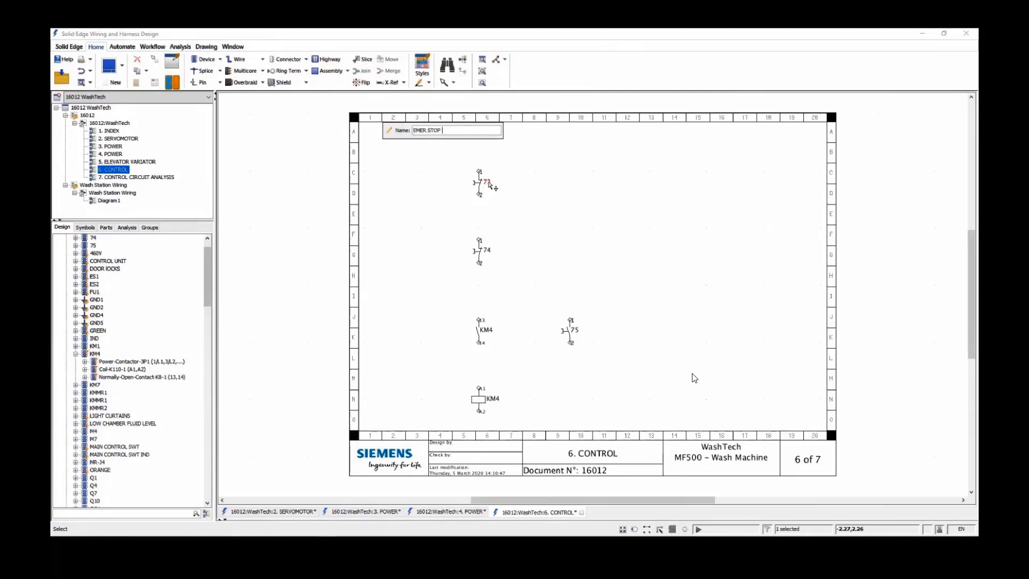
pyautogui.write('EMER STOP 1')
pyautogui.press('Return')
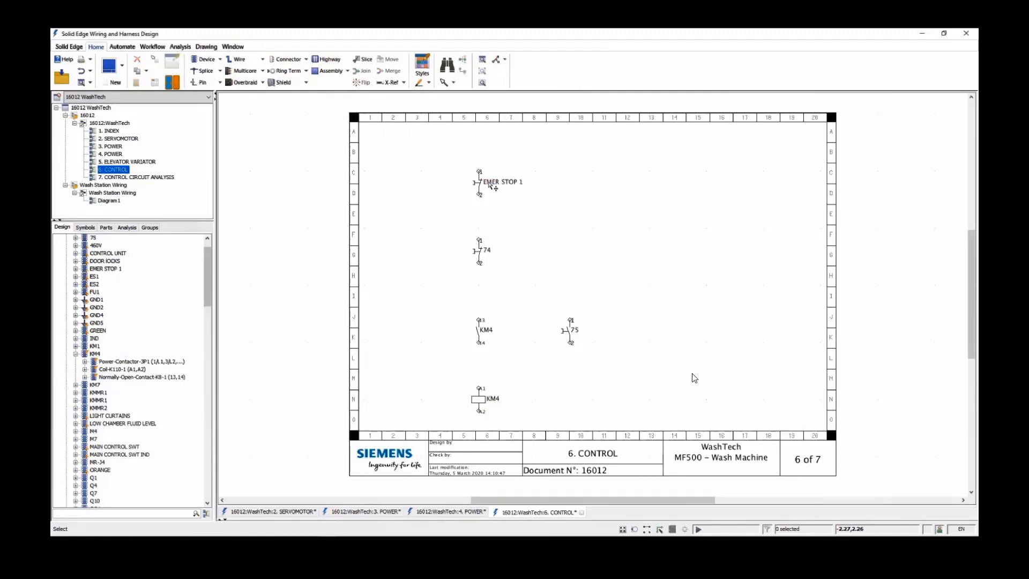
pyautogui.doubleClick(487, 251)
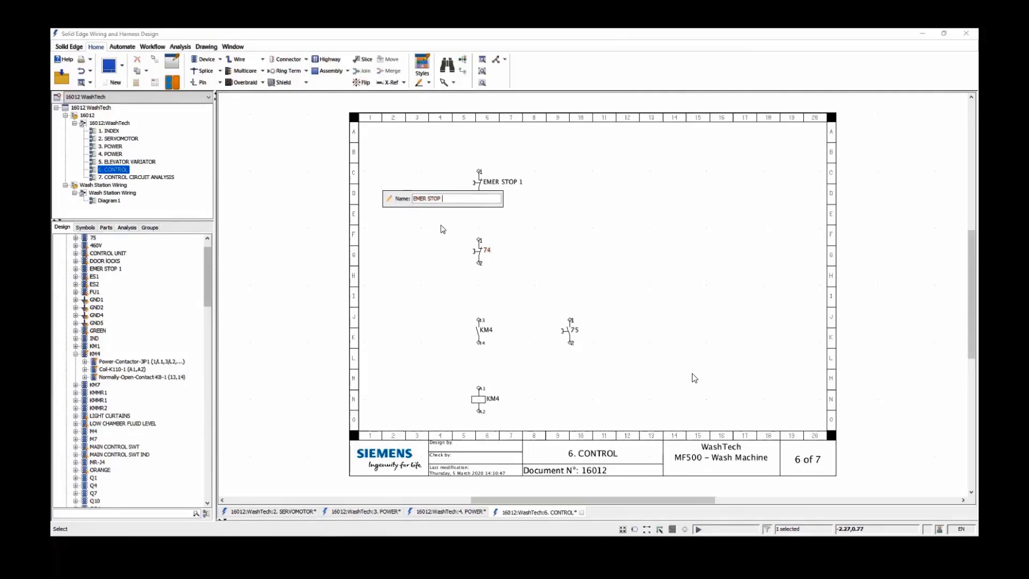
pyautogui.write('EMER STOP 2')
pyautogui.press('Return')
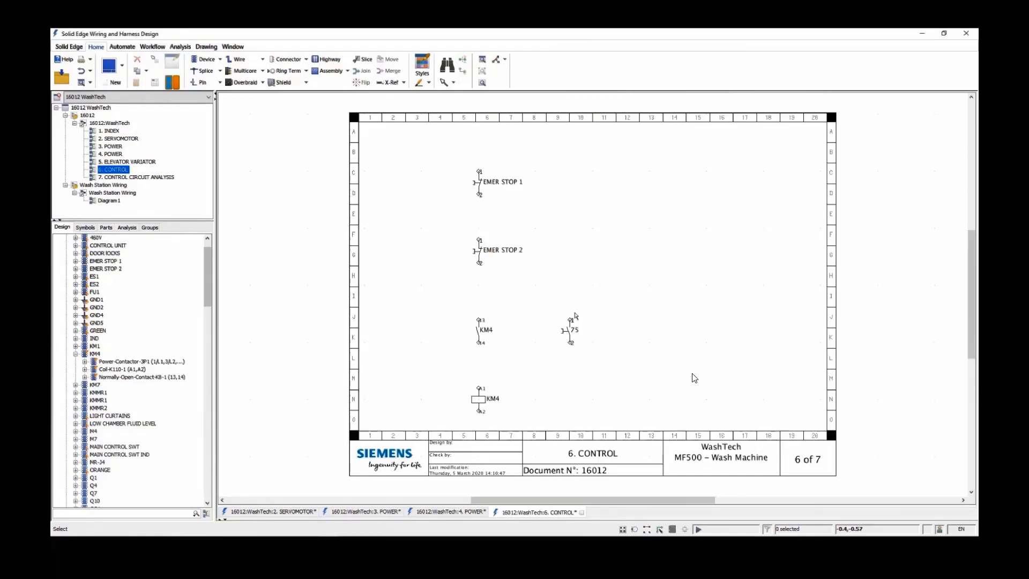
# Rename the normally open pull button beside the KM4 contact as PUSH TO START
pyautogui.doubleClick(575, 330)
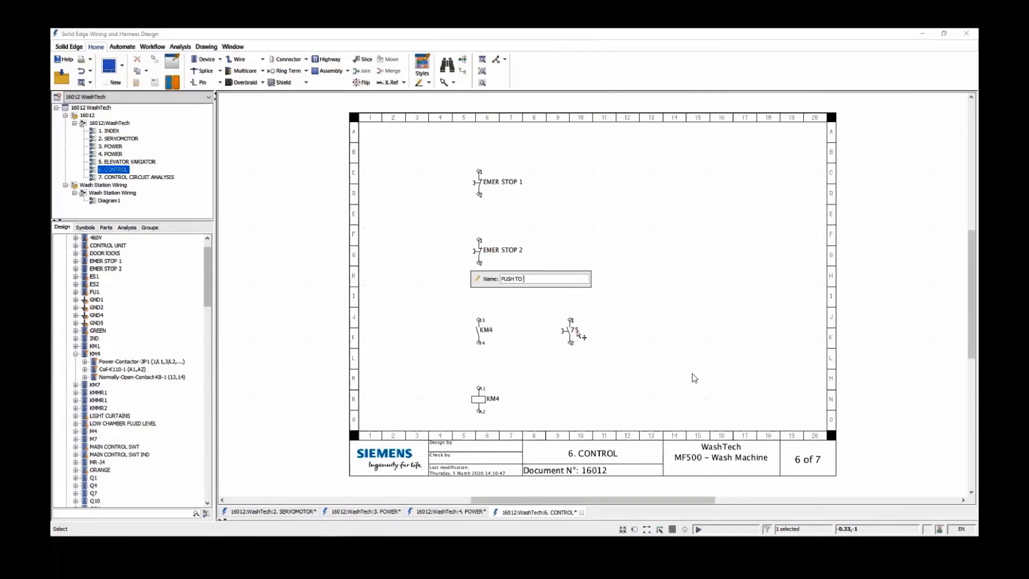
pyautogui.write('PUSH TO START')
pyautogui.press('Return')
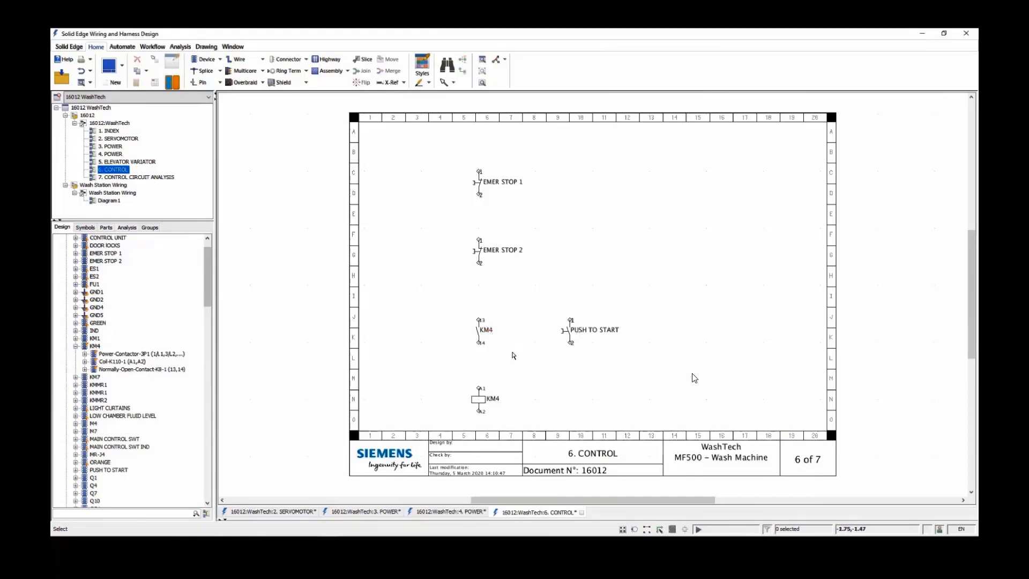
# Draw an incoming wire from column 3 along row B, then down to pin 1 of EMER STOP 1
pyautogui.click(236, 59)
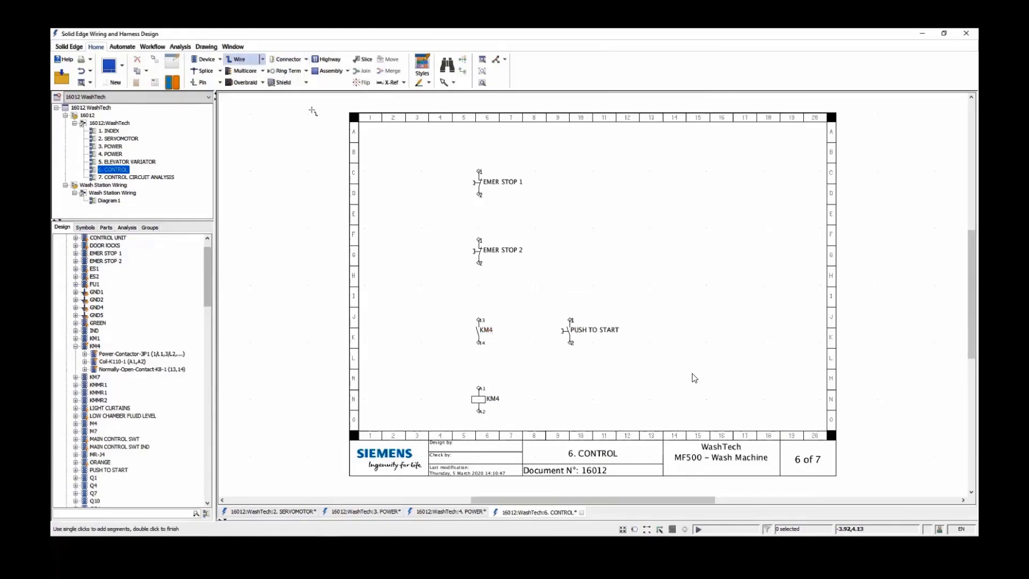
pyautogui.scroll(2, 403, 145)
pyautogui.click(400, 149)
pyautogui.click(526, 149)
pyautogui.click(524, 191)
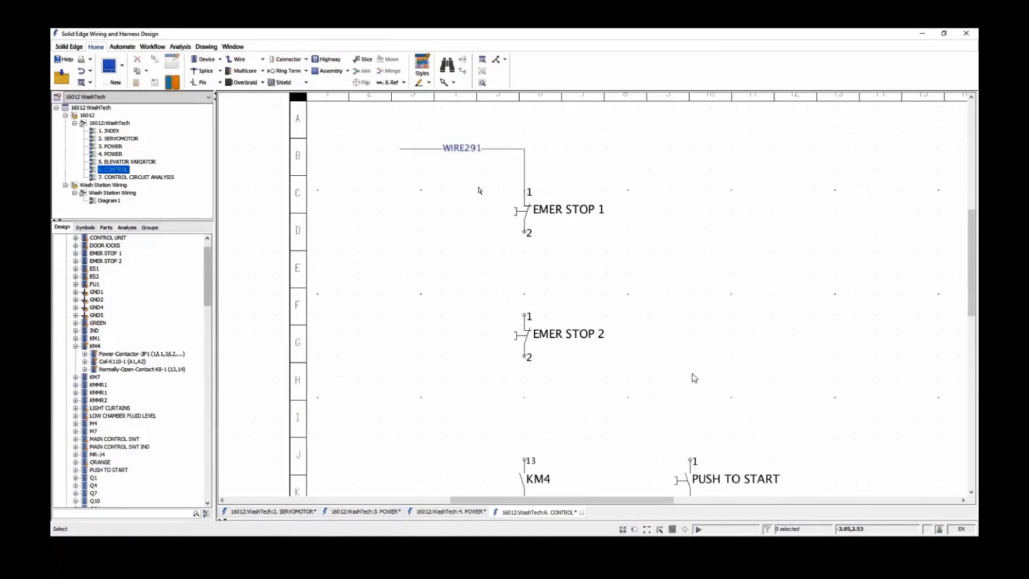
# Wire EMER STOP 1 pin 2 to EMER STOP 2 pin 1, and EMER STOP 2 pin 2 to KM4 contact pin 13
pyautogui.click(236, 59)
pyautogui.click(524, 232)
pyautogui.click(524, 316)
pyautogui.click(524, 357)
pyautogui.click(524, 460)
# Wire KM4 contact pin 14 to coil pin A1, and run an outgoing wire from A2 along row O to column 3
pyautogui.hotkey('ctrl', 'shift', 'a')
pyautogui.scroll(3, 403, 439)
pyautogui.click(603, 186)
pyautogui.click(603, 307)
pyautogui.click(603, 366)
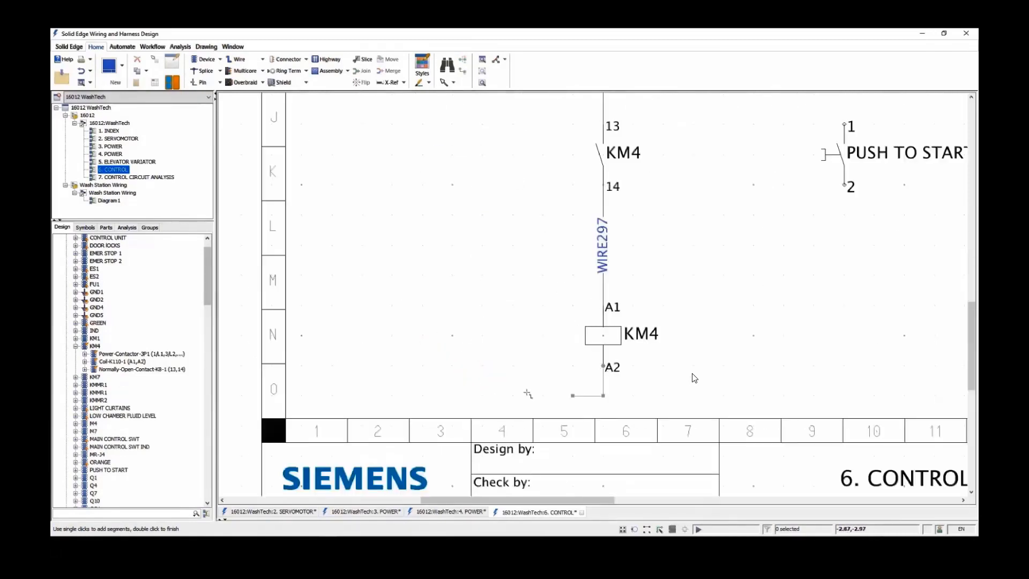
pyautogui.doubleClick(452, 395)
pyautogui.hotkey('ctrl', 'shift', 'a')
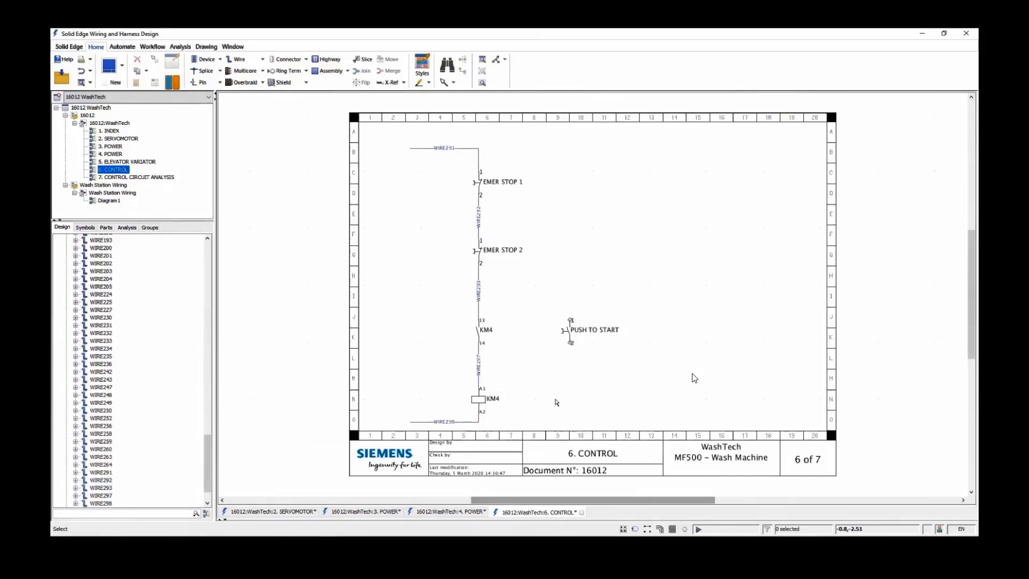
# Wire PUSH TO START in parallel with the KM4 contact, joining pin 2 to the wire below the contact and pin 1 to the wire above
pyautogui.click(236, 59)
pyautogui.scroll(2, 536, 355)
pyautogui.scroll(1, 537, 354)
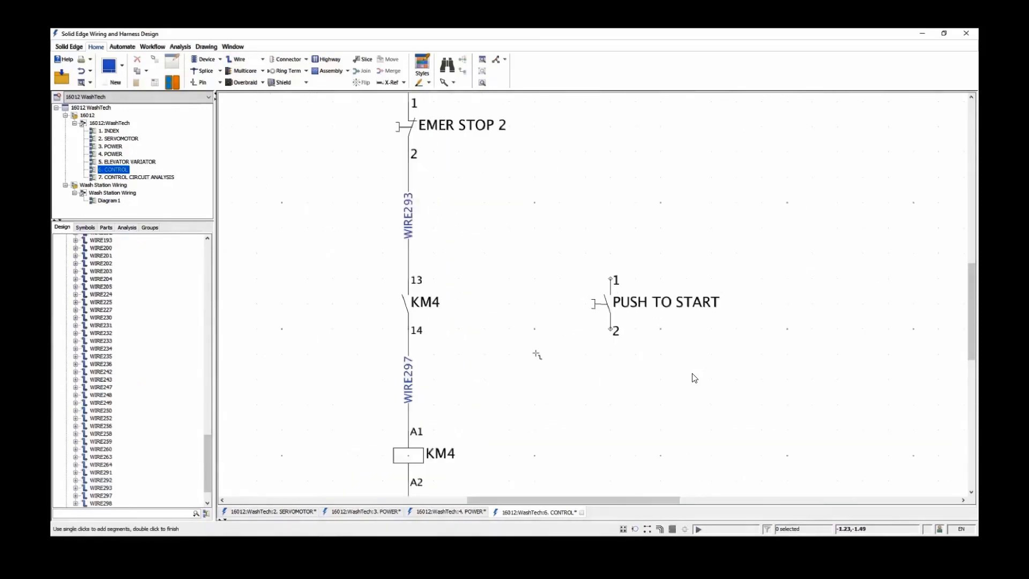
pyautogui.click(611, 328)
pyautogui.click(610, 379)
pyautogui.click(408, 379)
pyautogui.click(610, 280)
pyautogui.click(610, 228)
pyautogui.click(408, 227)
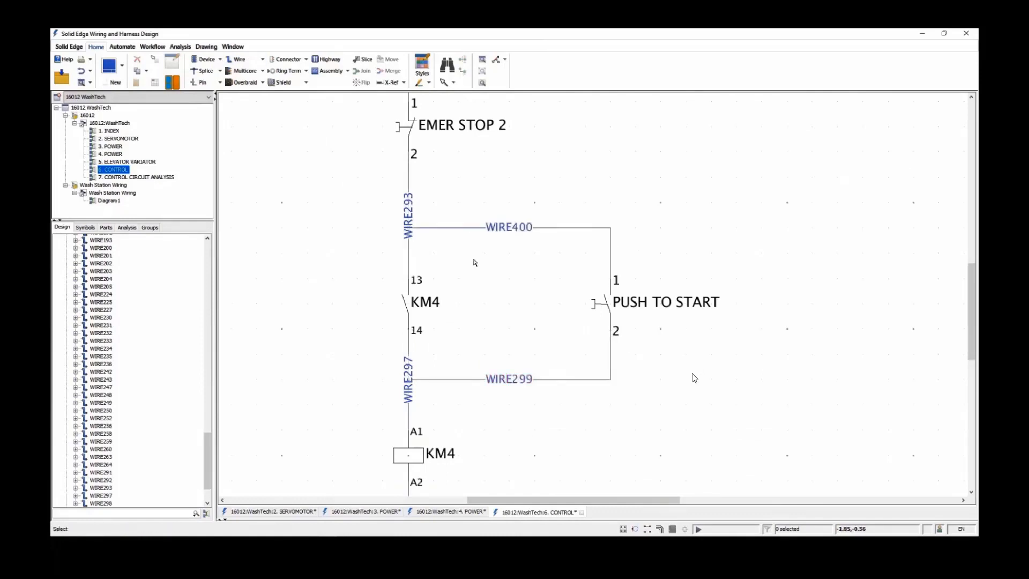
# Change the junctions of WIRE299 and WIRE400 with the vertical line into angled connections slanting toward the KM4 contact
pyautogui.rightClick(423, 379)
pyautogui.moveTo(486, 373)
pyautogui.click(560, 391)
pyautogui.click(411, 379)
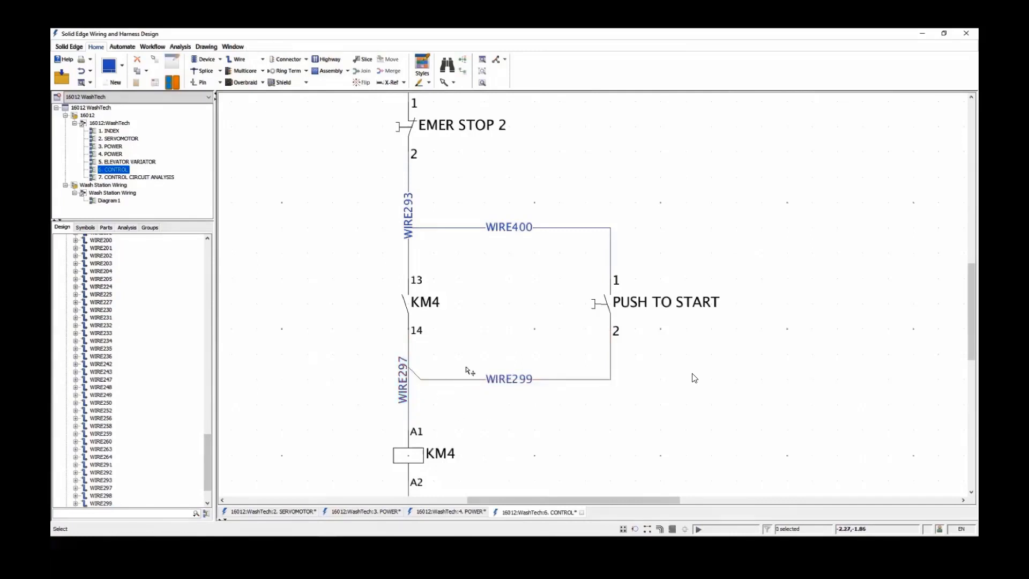
pyautogui.rightClick(427, 229)
pyautogui.moveTo(531, 335)
pyautogui.click(560, 354)
pyautogui.click(408, 229)
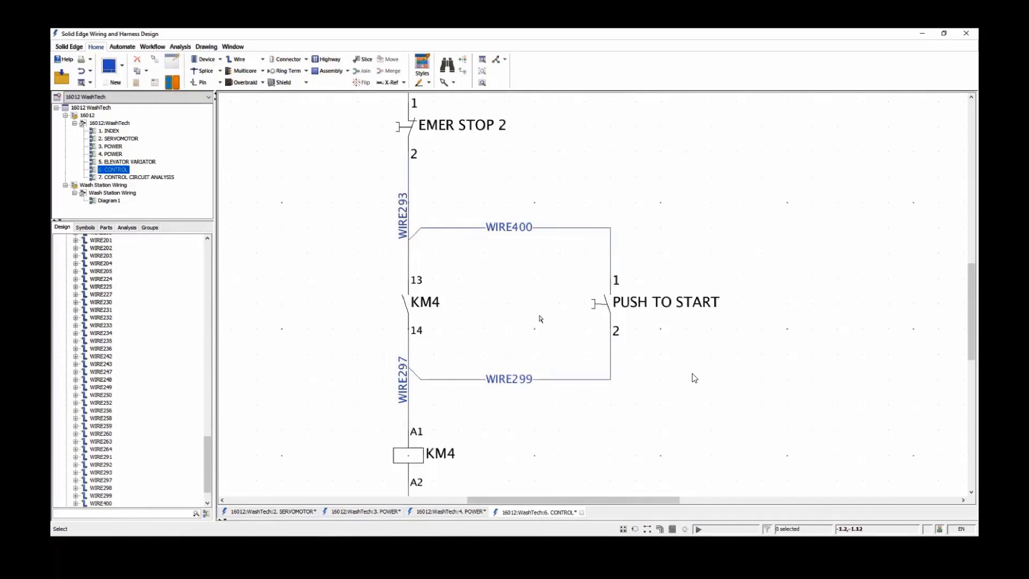
# Place KM4's contact mirror near column 15, rows K to N, and move the 6. CONTROL/N-14 references beside the KM4 contact and coil
pyautogui.moveTo(540, 317); pyautogui.dragTo(506, 291, button='middle')
pyautogui.moveTo(208, 451); pyautogui.dragTo(208, 252)
pyautogui.doubleClick(96, 369)
pyautogui.click(600, 450)
pyautogui.click(694, 376)
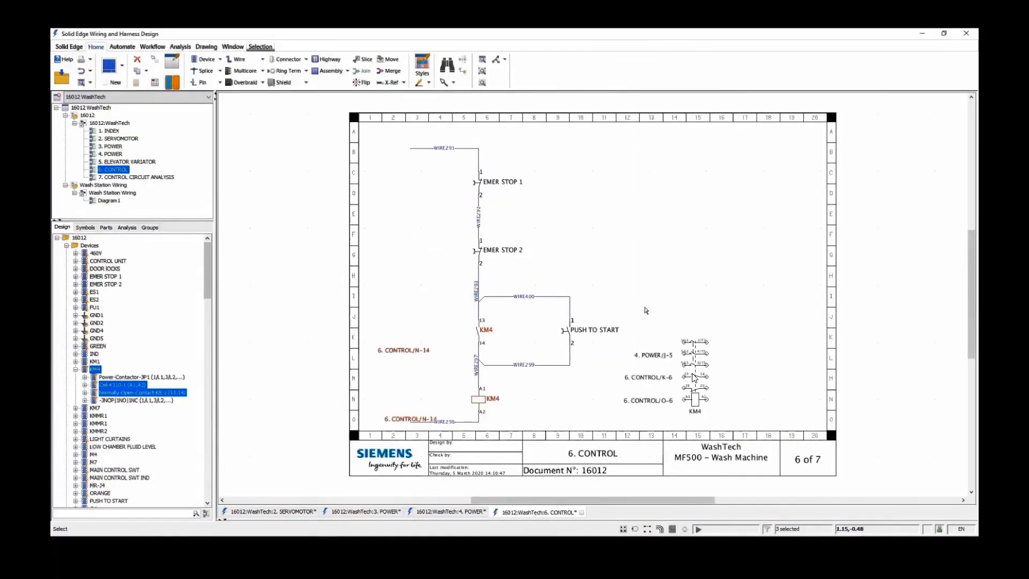
pyautogui.moveTo(404, 351); pyautogui.dragTo(438, 334)
pyautogui.moveTo(412, 420); pyautogui.dragTo(436, 399)
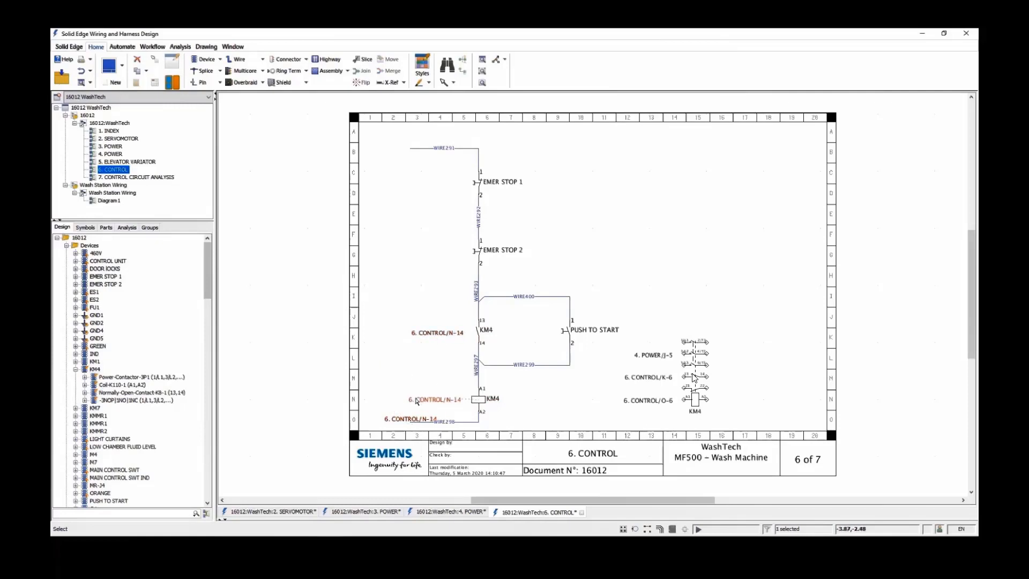
# Follow the contact mirror's 4. POWER/J-5 reference to the related KM4 item on the 4. POWER sheet
pyautogui.rightClick(653, 355)
pyautogui.click(689, 481)
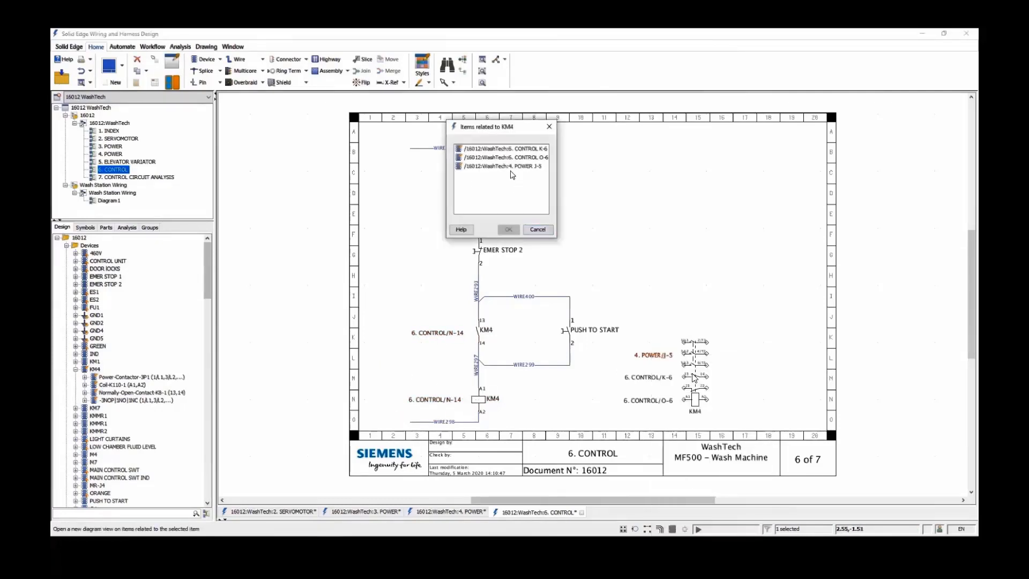
pyautogui.click(495, 166)
pyautogui.click(509, 230)
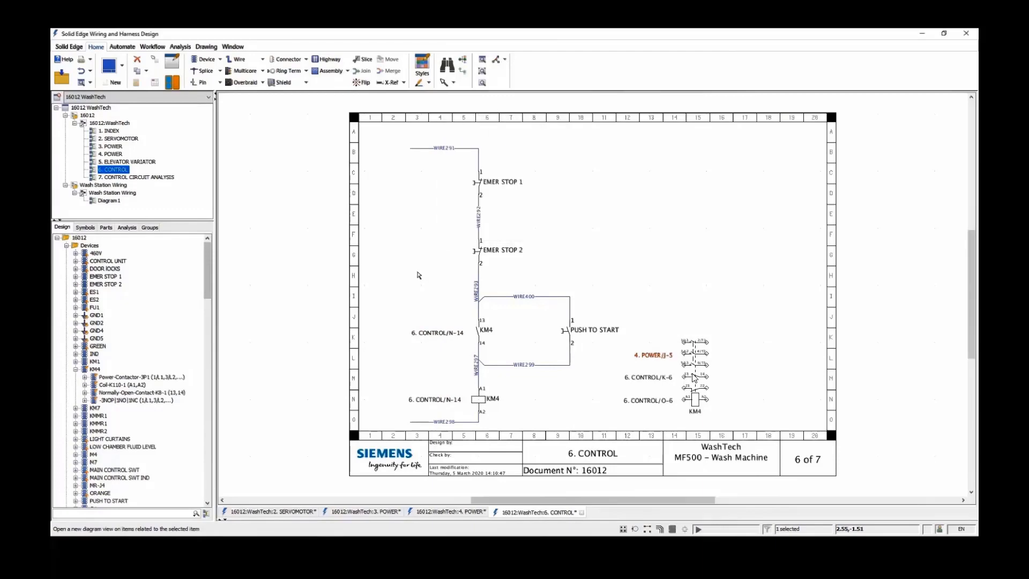
pyautogui.moveTo(534, 291); pyautogui.dragTo(450, 224, button='middle')
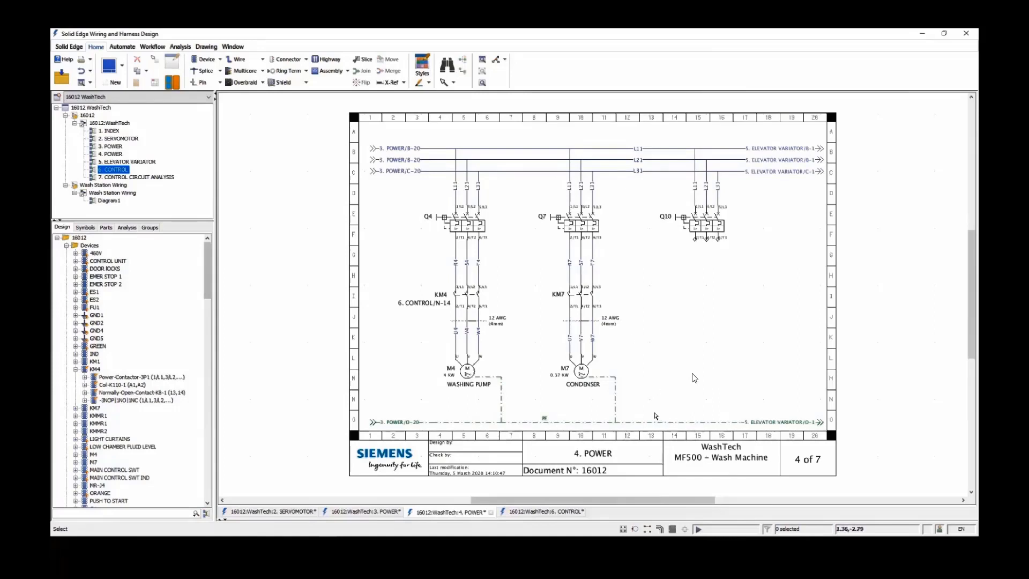
# Copy the KM7 contactor with its motor wires and CONDENSER motor M7, and paste the copy below Q10
pyautogui.moveTo(656, 416); pyautogui.dragTo(514, 292)
pyautogui.hotkey('ctrl', 'c')
pyautogui.click(694, 378)
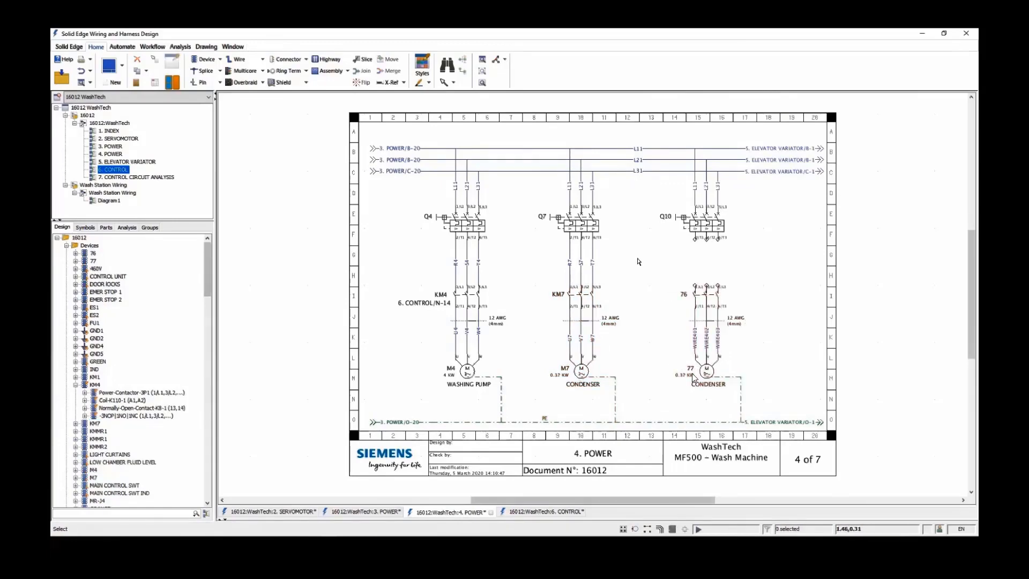
# Rename the pasted motor 77 as M10
pyautogui.scroll(2, 693, 377)
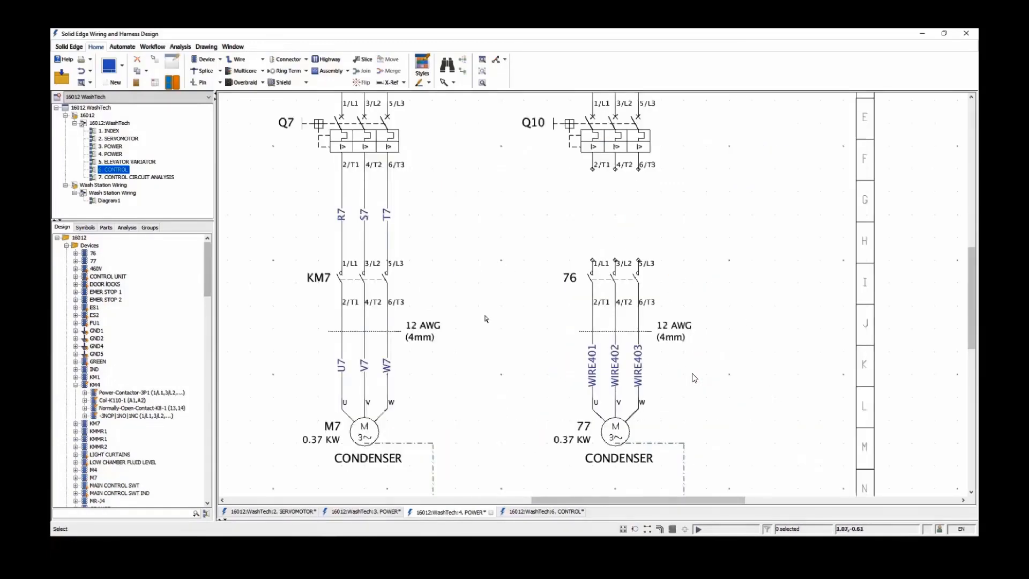
pyautogui.doubleClick(585, 428)
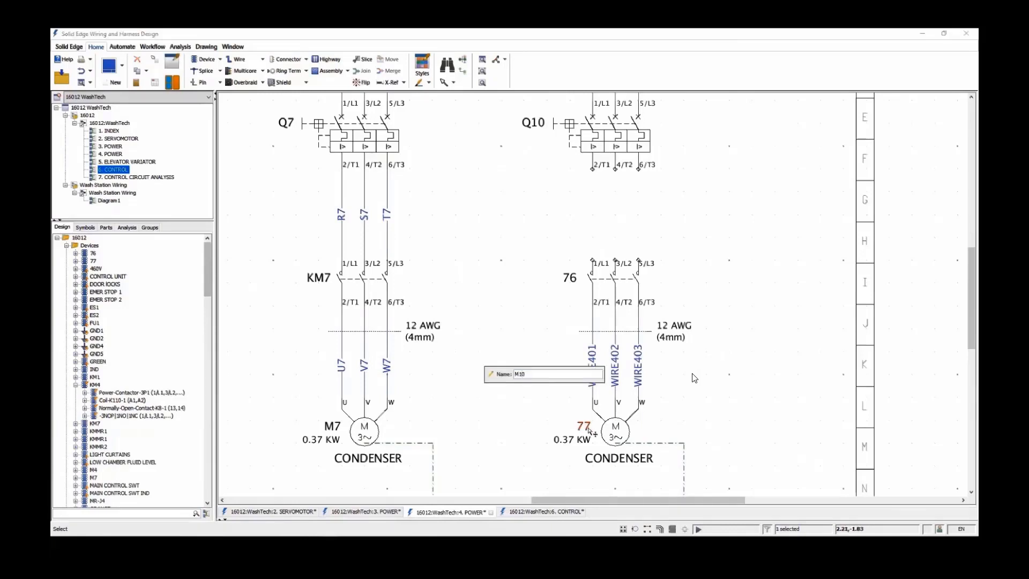
pyautogui.press('Return')
# Set motor M10's Power property to 1.8 KW Rotary Motor
pyautogui.rightClick(607, 455)
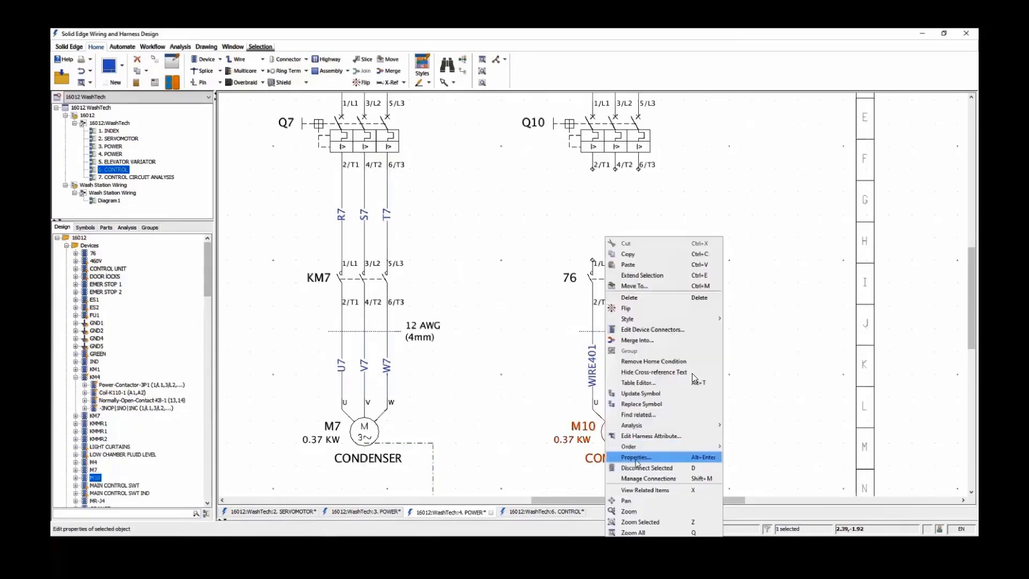
pyautogui.click(636, 457)
pyautogui.click(362, 96)
pyautogui.click(528, 116)
pyautogui.press('BackSpace')
pyautogui.press('BackSpace')
pyautogui.press('BackSpace')
pyautogui.press('BackSpace')
pyautogui.write('1.8 KW')
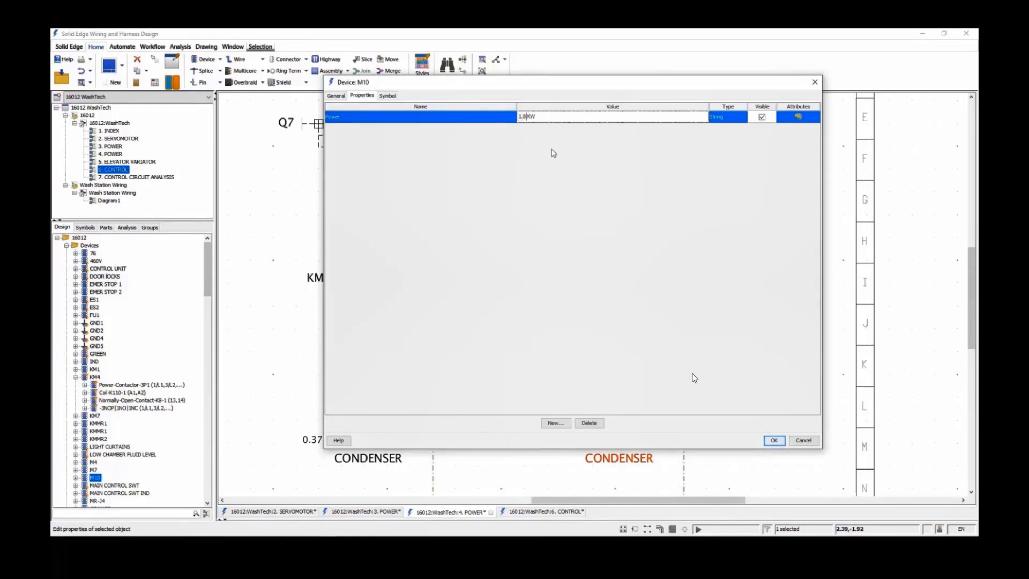
pyautogui.press('End')
pyautogui.write('Rotary Motor')
pyautogui.click(773, 440)
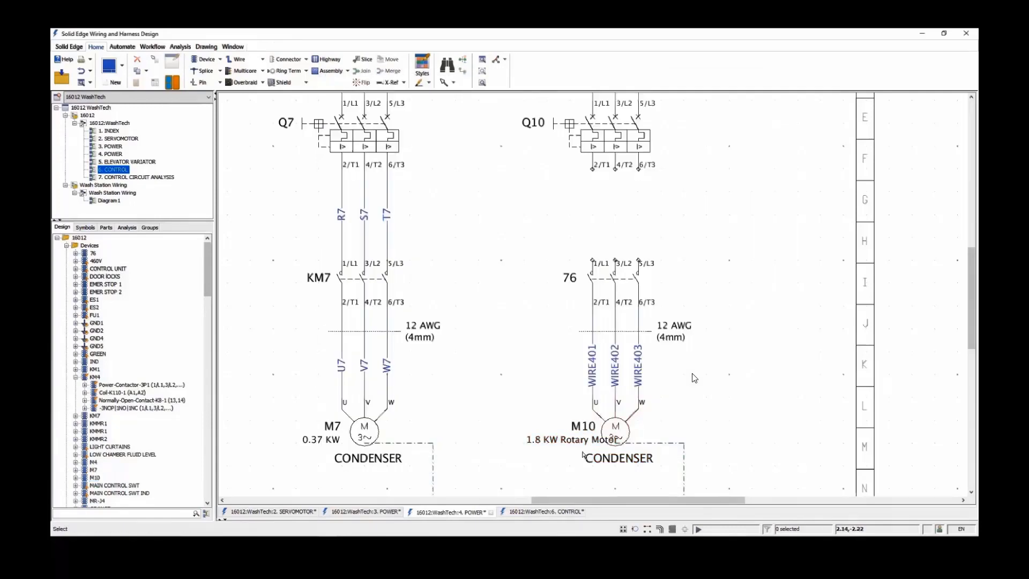
# Change motor M10's function text to ROTATION
pyautogui.doubleClick(626, 462)
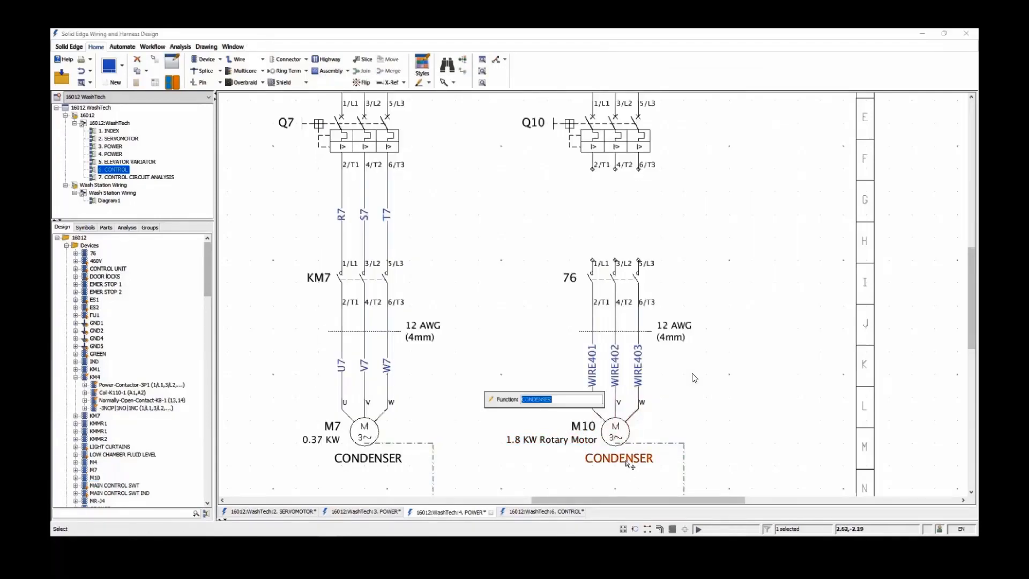
pyautogui.write('ROTATION')
pyautogui.press('Return')
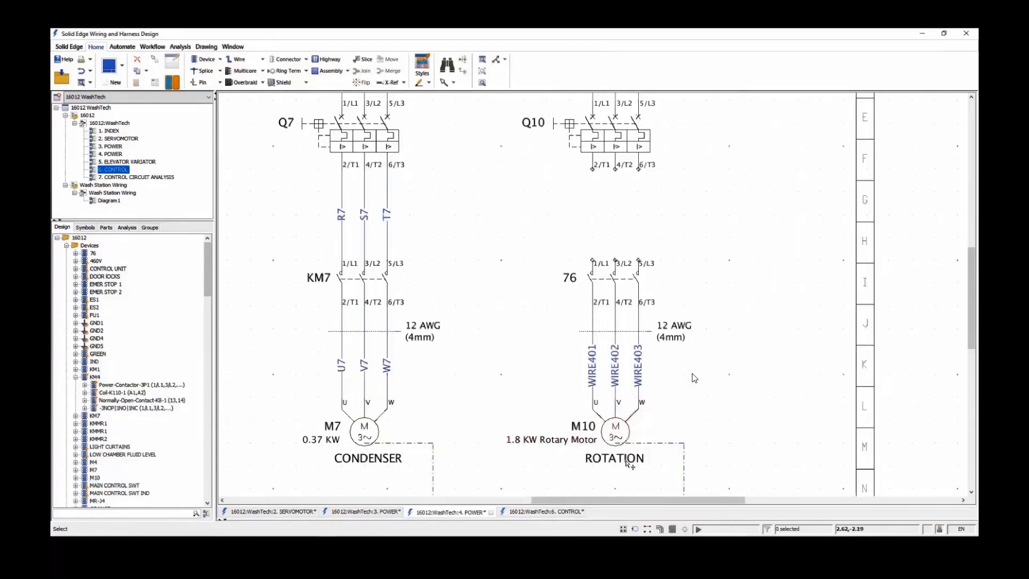
# Rename the three wires feeding motor M10 as U10, V10 and W10
pyautogui.doubleClick(594, 373)
pyautogui.write('U10')
pyautogui.press('Return')
pyautogui.doubleClick(616, 372)
pyautogui.write('V10')
pyautogui.press('Return')
pyautogui.doubleClick(638, 372)
pyautogui.write('W10')
pyautogui.press('Return')
# Rename the pasted contactor 76 above motor M10 as KM10
pyautogui.doubleClick(570, 277)
pyautogui.write('KM10')
pyautogui.press('Return')
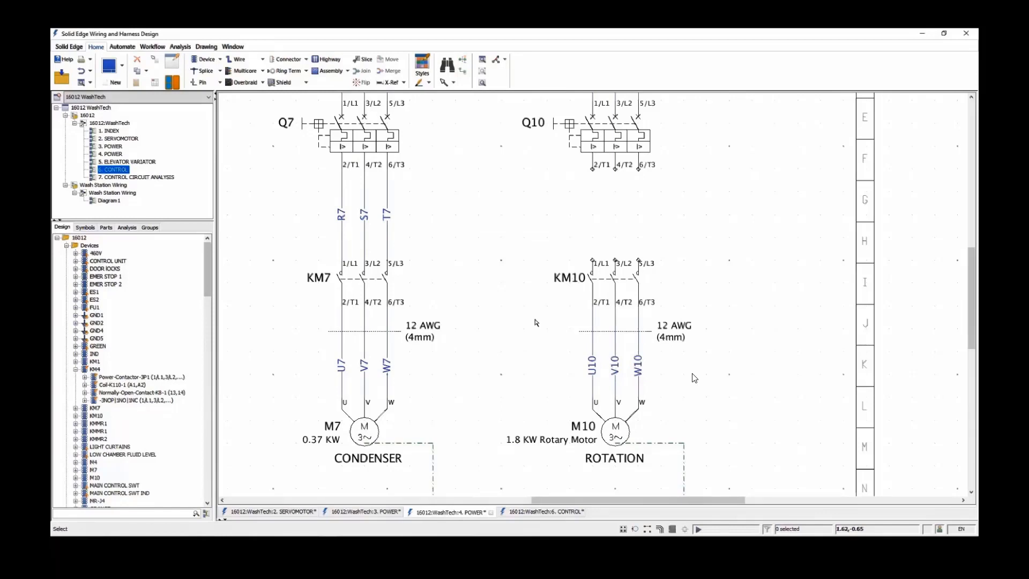
# Connect KM10's pins 1/L1, 3/L2 and 5/L3 to Q10's pins 2/T1, 4/T2 and 6/T3 with multiple wires drawn together
pyautogui.click(263, 60)
pyautogui.click(262, 88)
pyautogui.moveTo(569, 239); pyautogui.dragTo(670, 275)
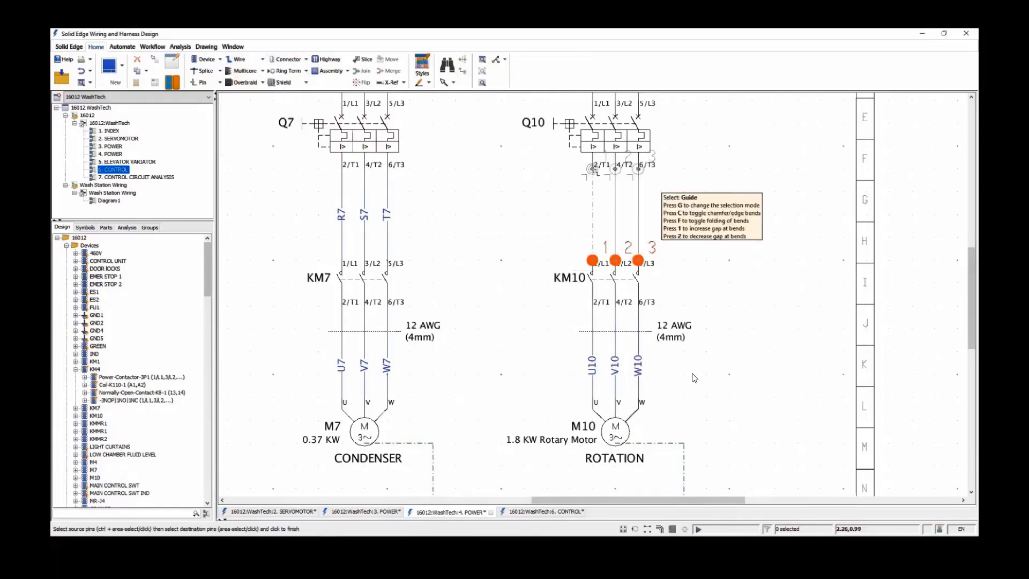
pyautogui.click(594, 172)
# Rename the three wires between Q10 and KM10 as R10, S10 and T10
pyautogui.doubleClick(590, 220)
pyautogui.write('R10')
pyautogui.press('Return')
pyautogui.doubleClick(616, 224)
pyautogui.write('R')
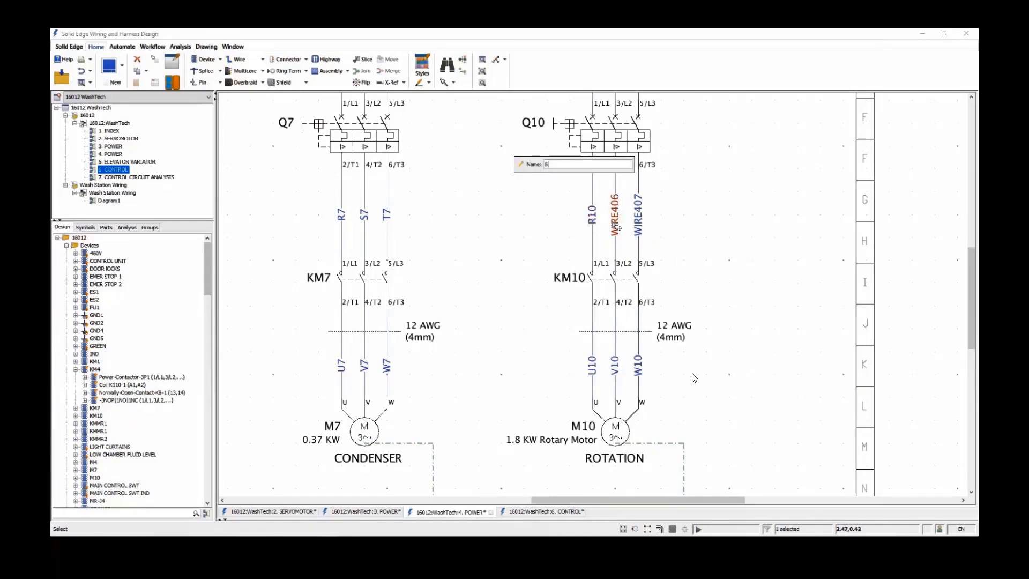
pyautogui.write('10')
pyautogui.press('Return')
pyautogui.doubleClick(638, 217)
pyautogui.write('T10')
pyautogui.press('Return')
pyautogui.moveTo(555, 248); pyautogui.dragTo(502, 216, button='right')
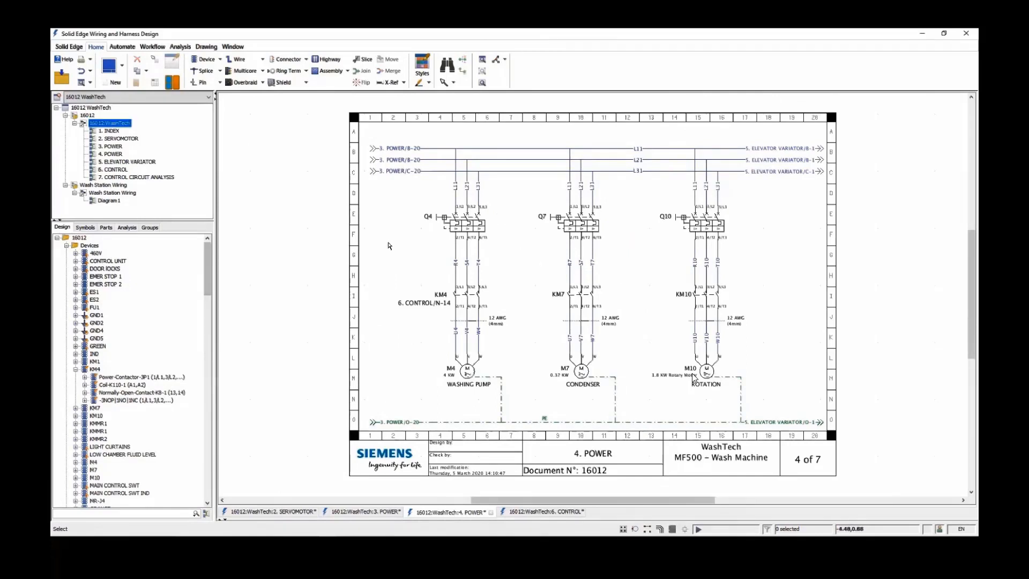
# Open the 7. CONTROL CIRCUIT ANALYSIS sheet and start a numeric simulation with the simulation controls limited to that sheet's devices
pyautogui.click(136, 179)
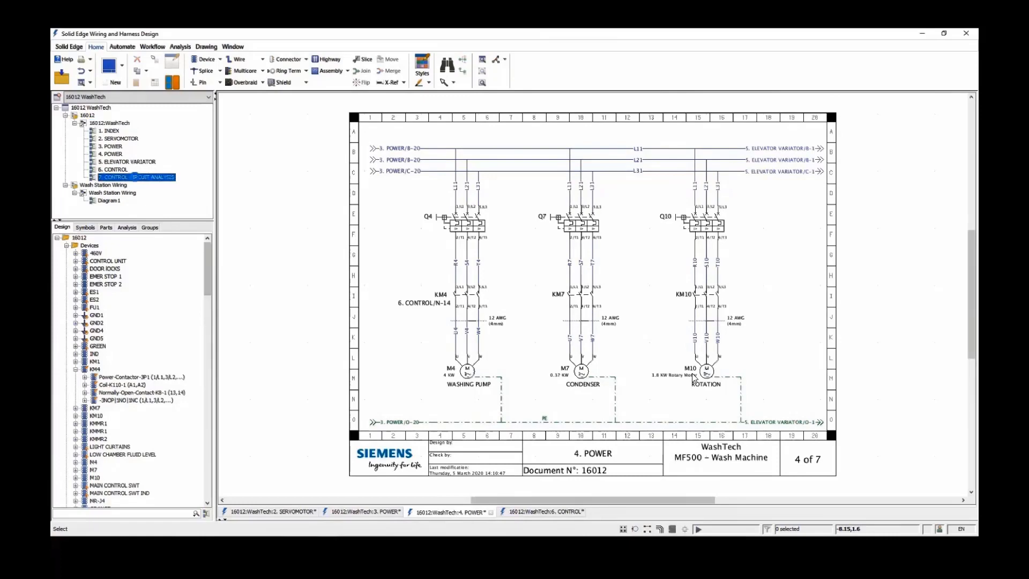
pyautogui.moveTo(797, 334); pyautogui.dragTo(800, 335, button='right')
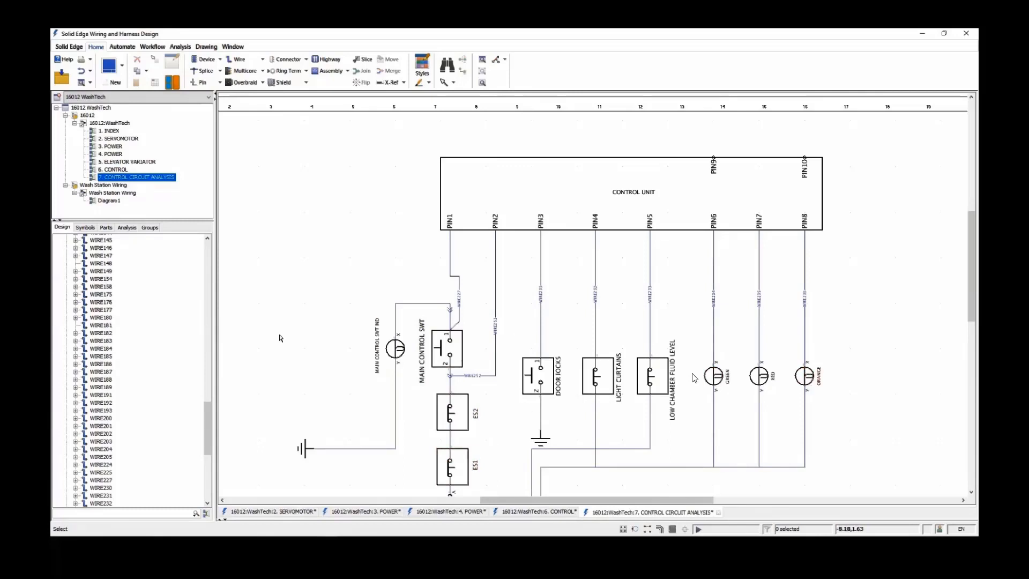
pyautogui.click(127, 227)
pyautogui.click(76, 239)
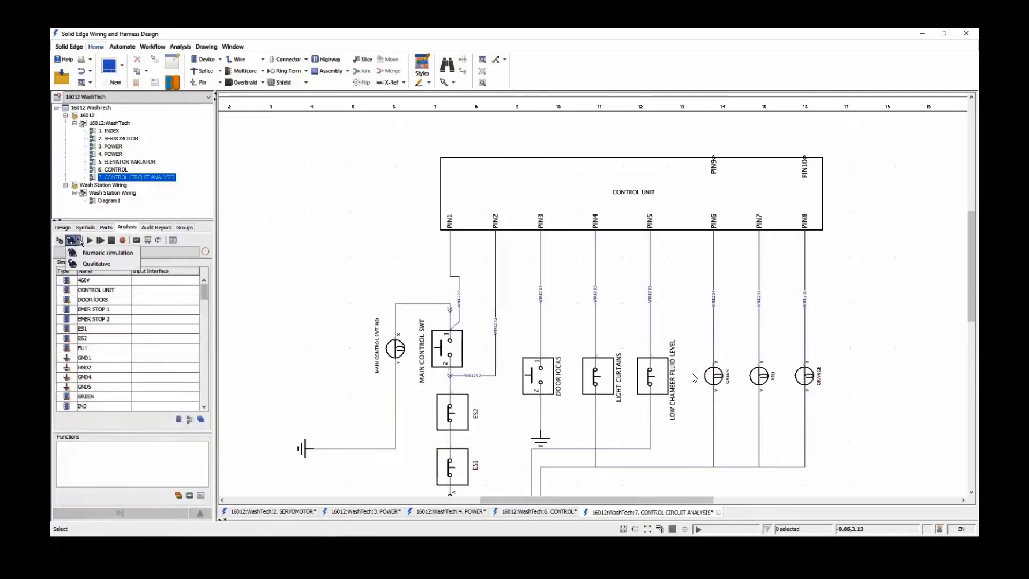
pyautogui.click(121, 253)
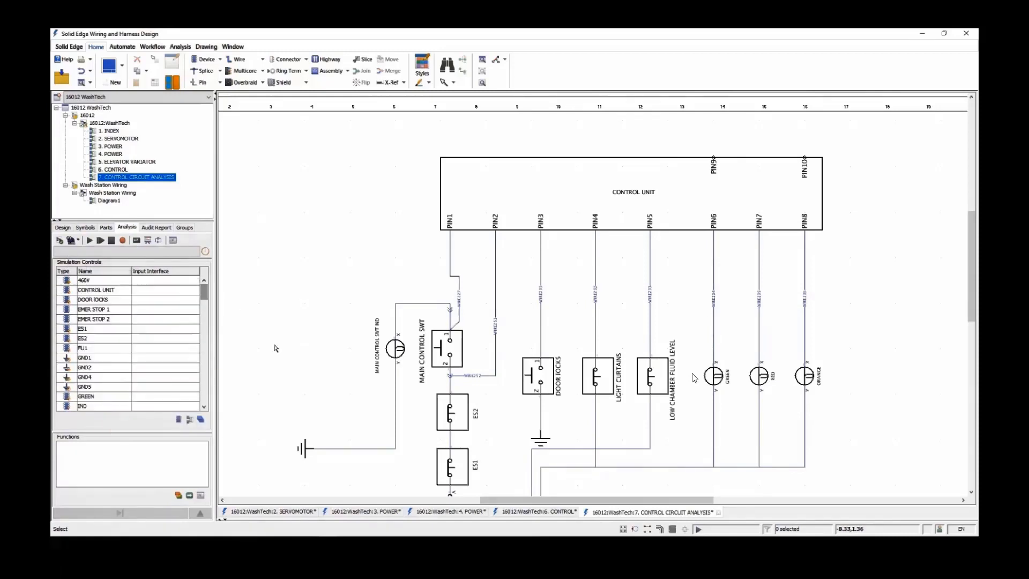
pyautogui.click(179, 419)
pyautogui.click(89, 240)
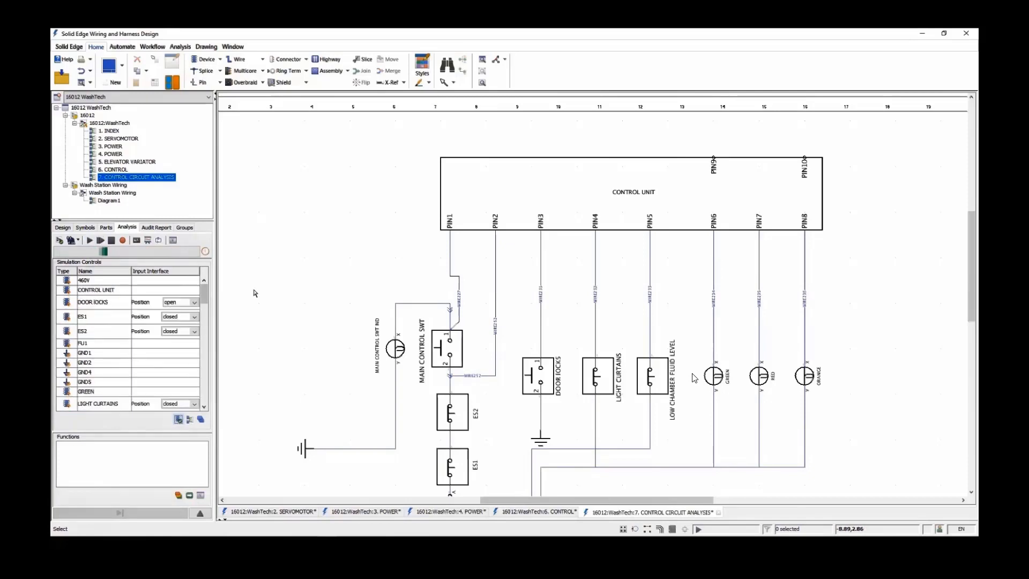
# Set the DOOR LOCKS and MAIN CONTROL SWT positions to closed in the running simulation
pyautogui.click(193, 304)
pyautogui.click(181, 318)
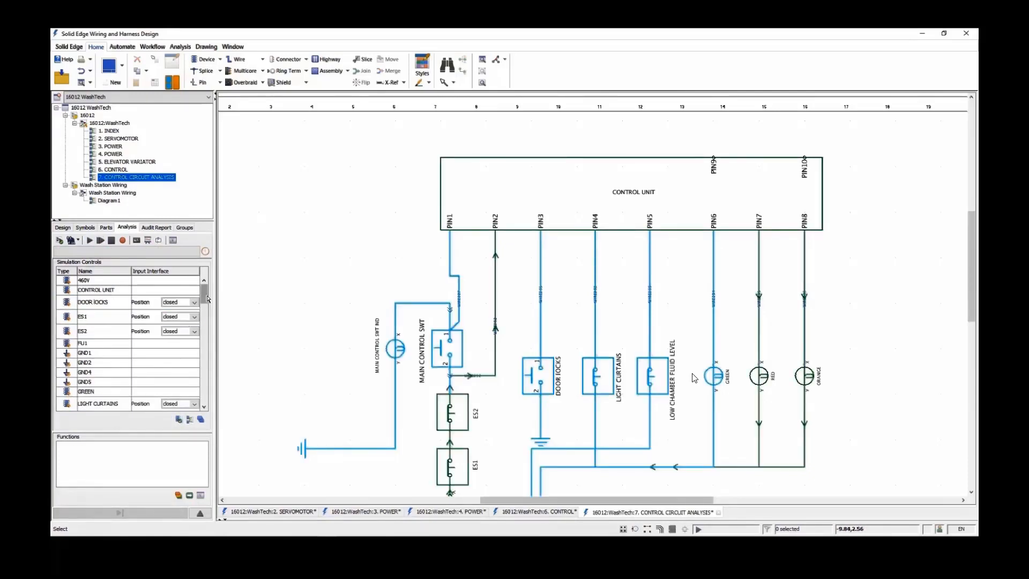
pyautogui.moveTo(204, 292); pyautogui.dragTo(205, 309)
pyautogui.click(194, 318)
pyautogui.click(177, 332)
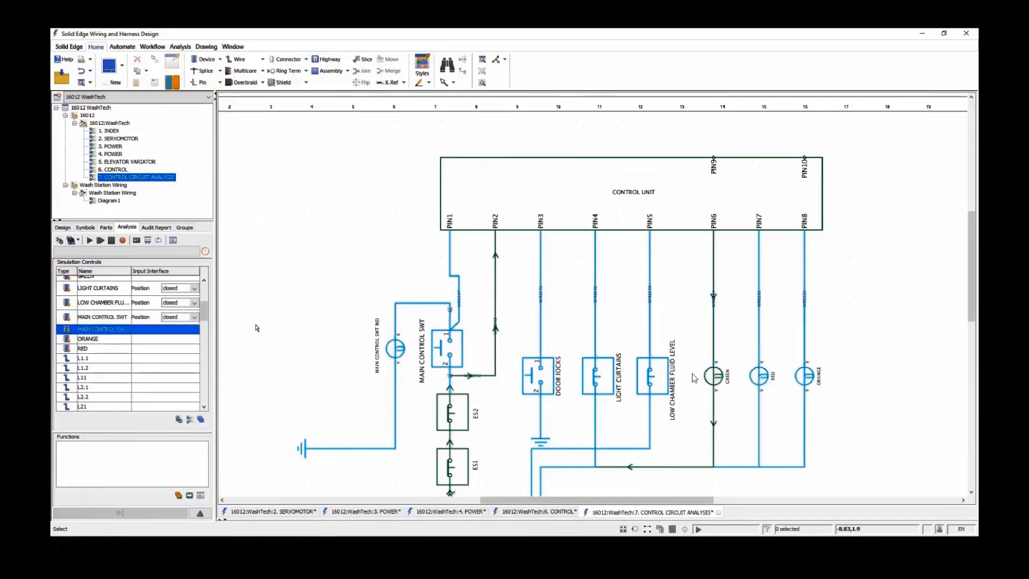
pyautogui.moveTo(205, 313); pyautogui.dragTo(206, 294)
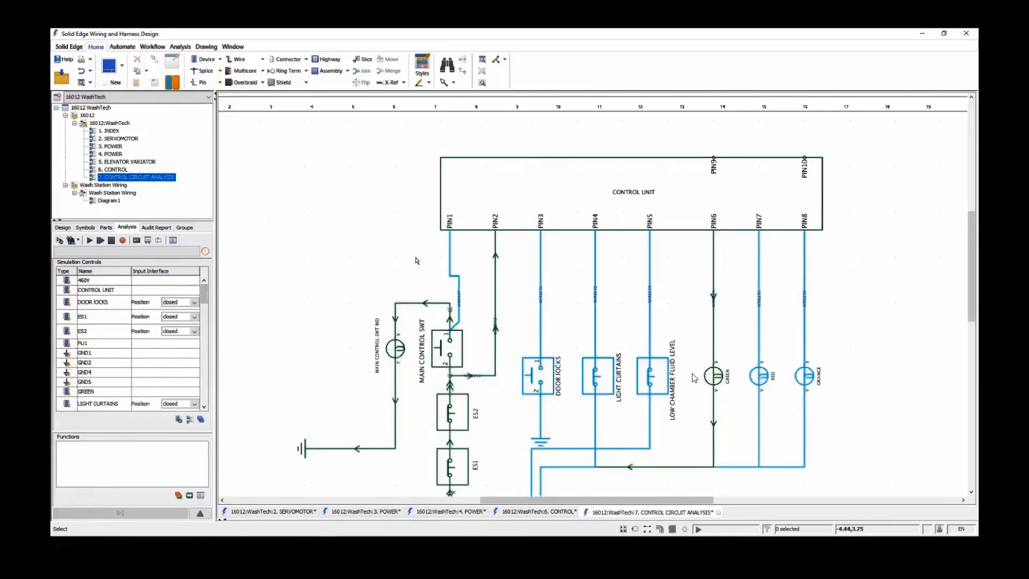
# Inspect the simulated electrical values of MAIN CONTROL SWT, WIRE252 and the GREEN lamp
pyautogui.moveTo(460, 352)
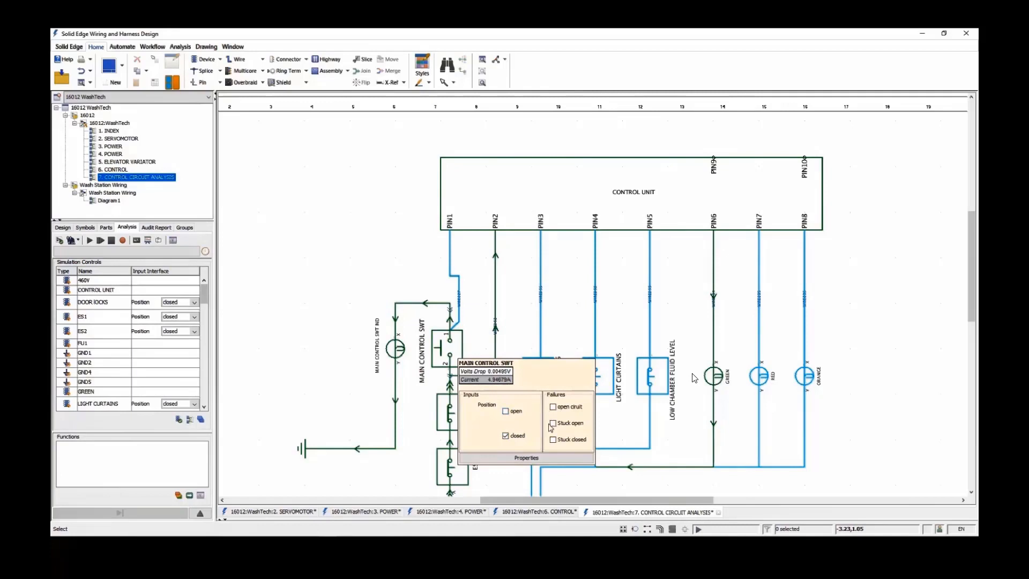
pyautogui.moveTo(496, 349)
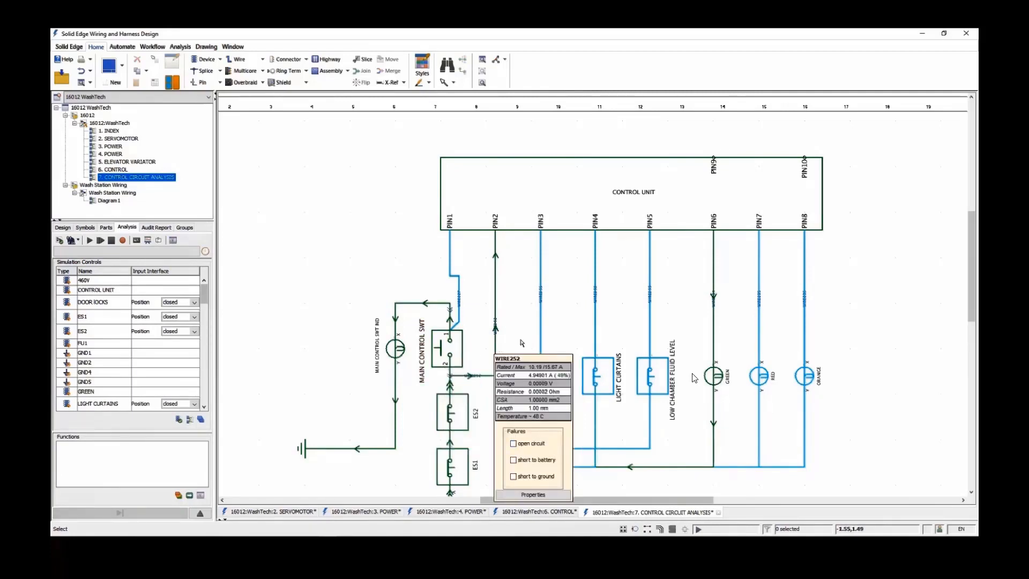
pyautogui.moveTo(710, 380)
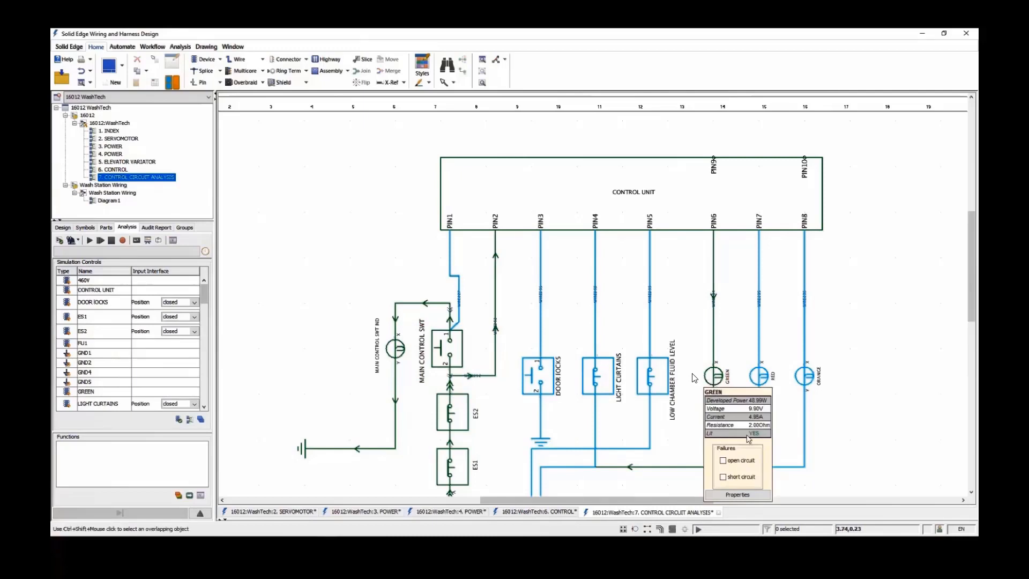
pyautogui.moveTo(616, 489)
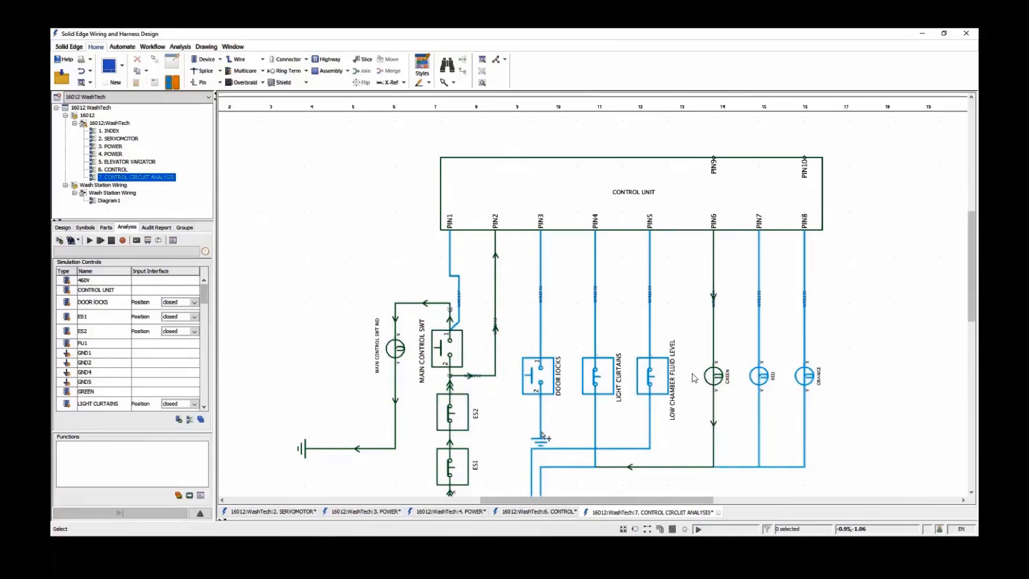
# Simulate the DOOR LOCKS switch in the open position and check the RED lamp's electrical values
pyautogui.moveTo(551, 383)
pyautogui.click(596, 442)
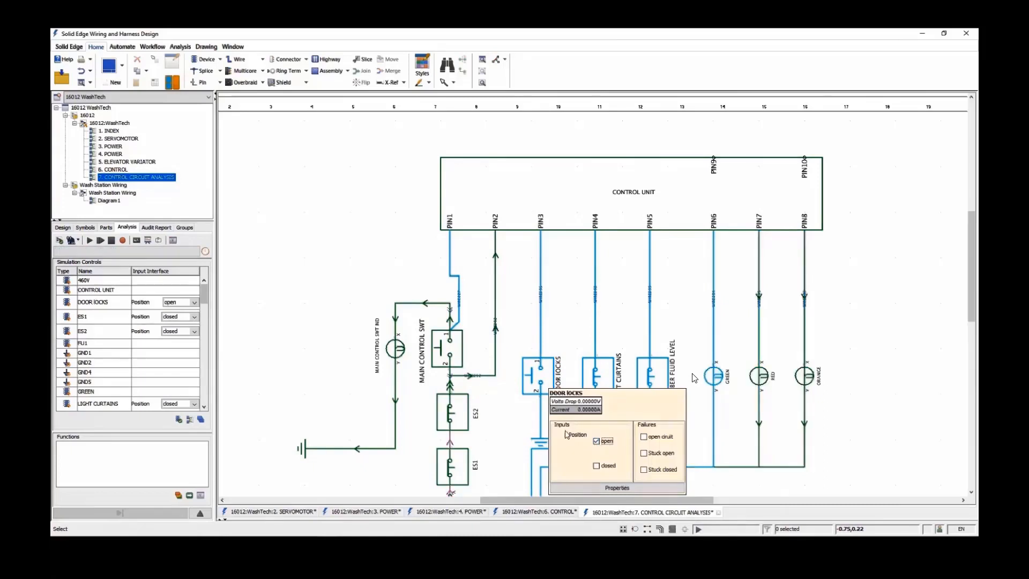
pyautogui.moveTo(774, 387)
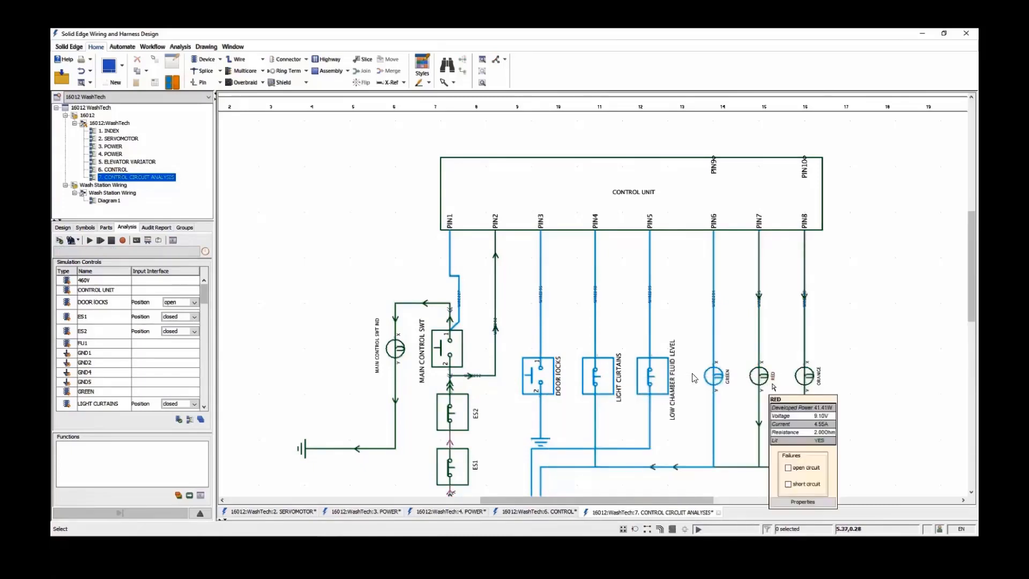
# Return the DOOR LOCKS switch to closed and try its Stuck open failure
pyautogui.moveTo(553, 383)
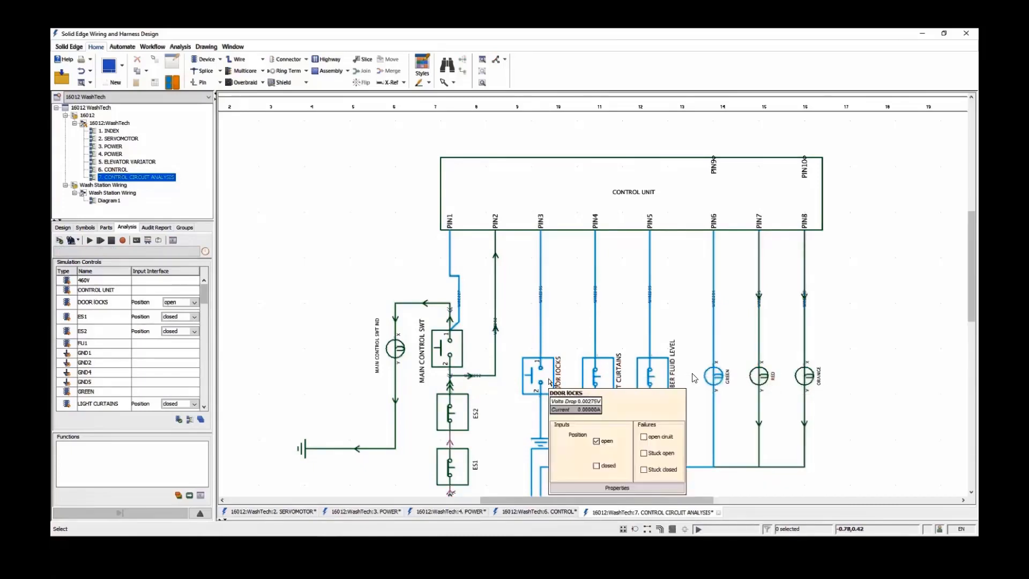
pyautogui.click(595, 465)
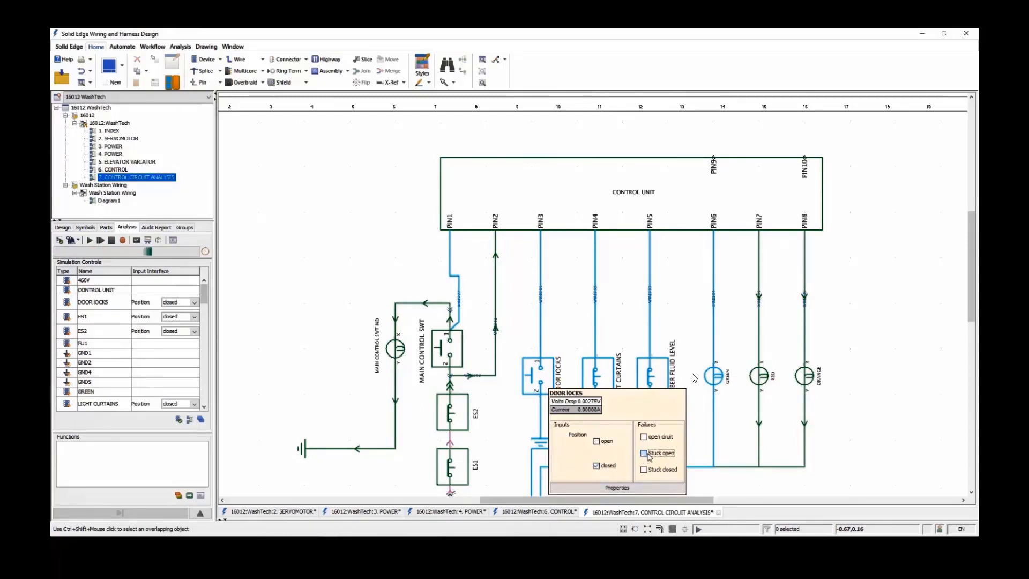
pyautogui.click(644, 454)
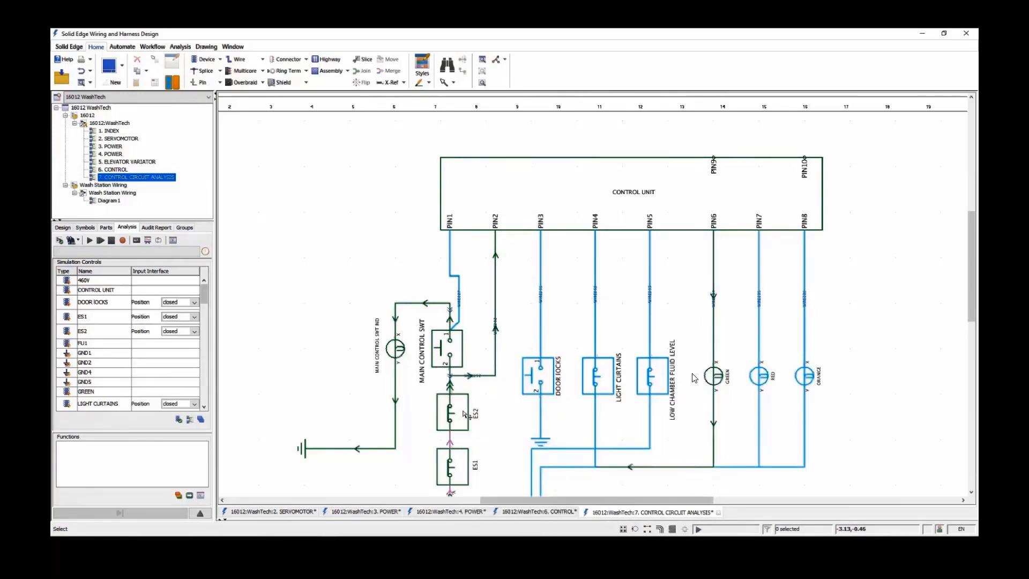
# Simulate the ES2 emergency stop in the open position, and stop the simulation of the control circuit
pyautogui.moveTo(464, 413)
pyautogui.click(511, 473)
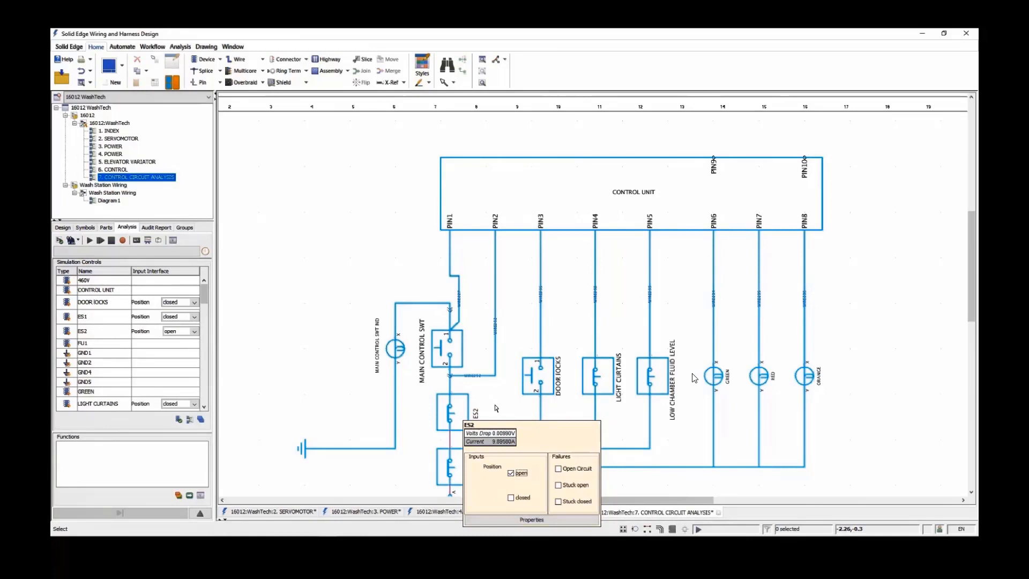
pyautogui.click(111, 240)
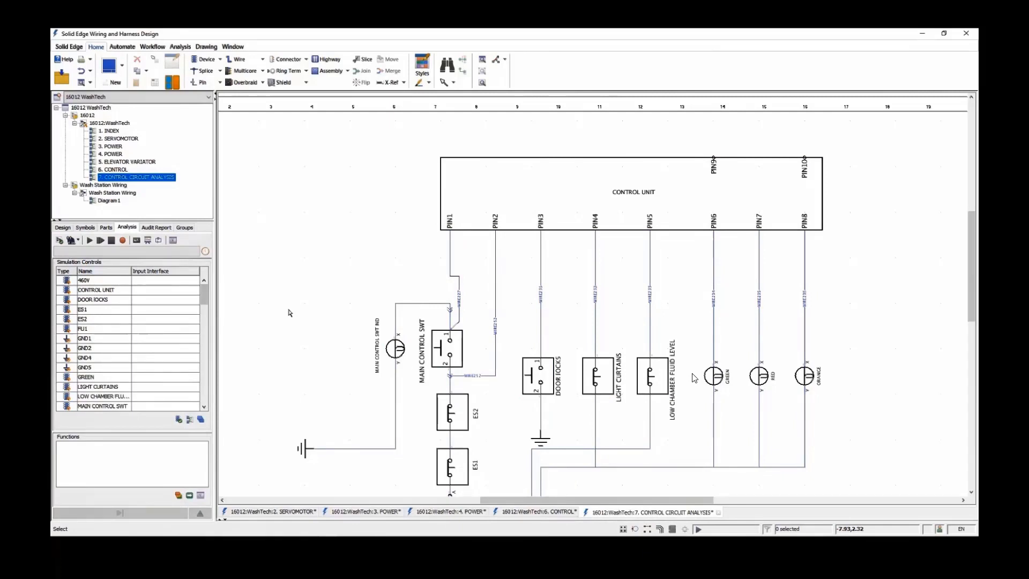
# Open the Wash Station Wiring design and place a Device List table on the blank Diagram2
pyautogui.doubleClick(106, 201)
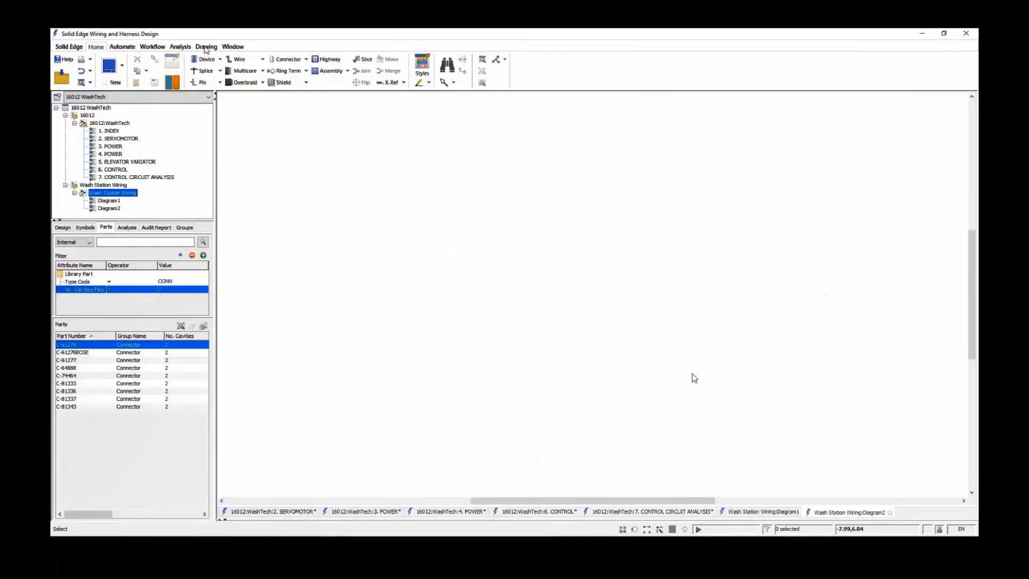
pyautogui.click(206, 47)
pyautogui.click(433, 65)
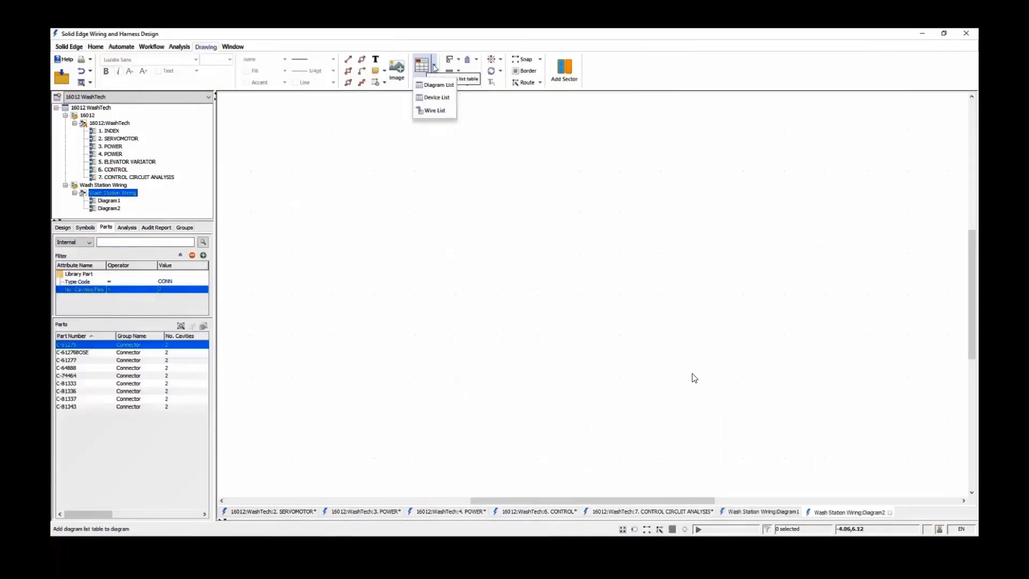
pyautogui.click(436, 100)
pyautogui.click(251, 209)
pyautogui.scroll(-2, 259, 186)
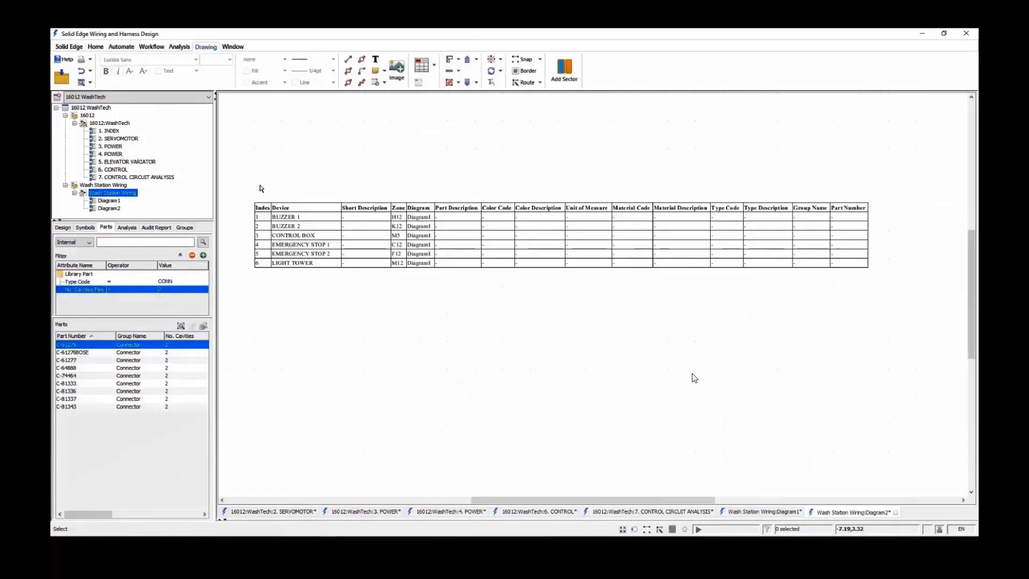
# Place a Wire List table below the device list on Diagram2 and review its columns
pyautogui.click(434, 65)
pyautogui.click(435, 110)
pyautogui.click(255, 289)
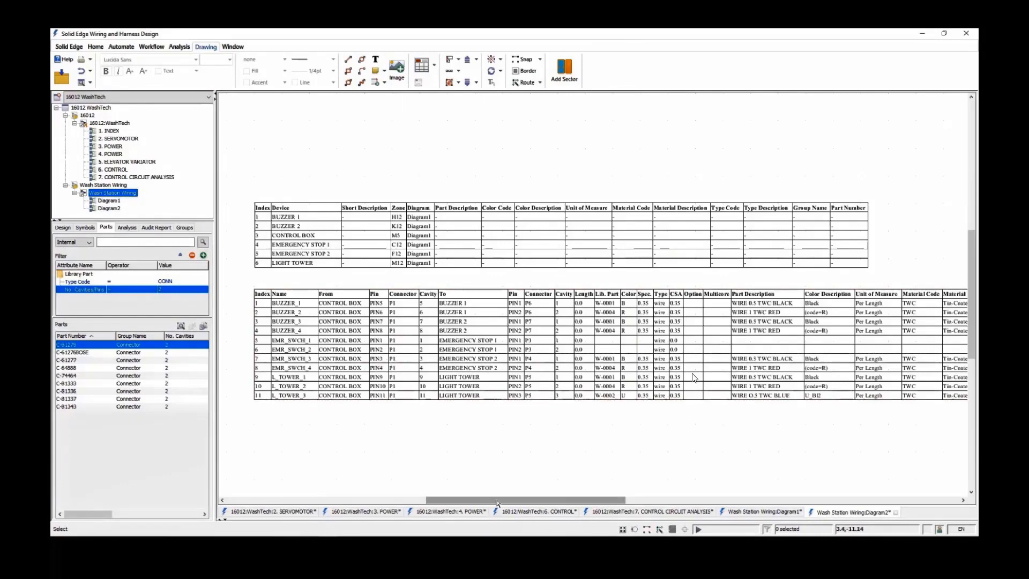
pyautogui.moveTo(444, 500); pyautogui.dragTo(484, 500)
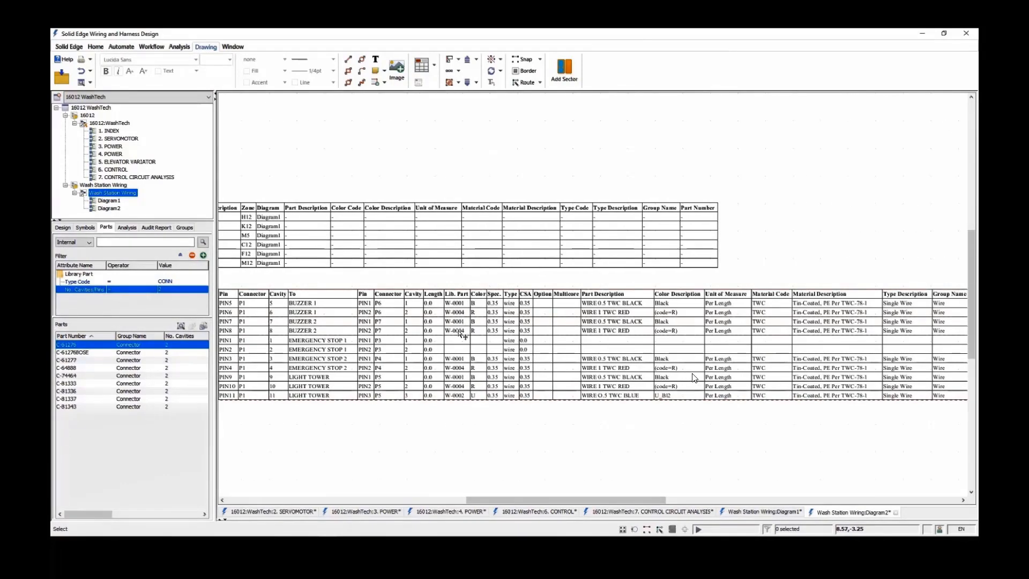
pyautogui.moveTo(647, 500)
pyautogui.mouseDown()
pyautogui.moveTo(560, 500)
pyautogui.moveTo(601, 500)
pyautogui.mouseUp()
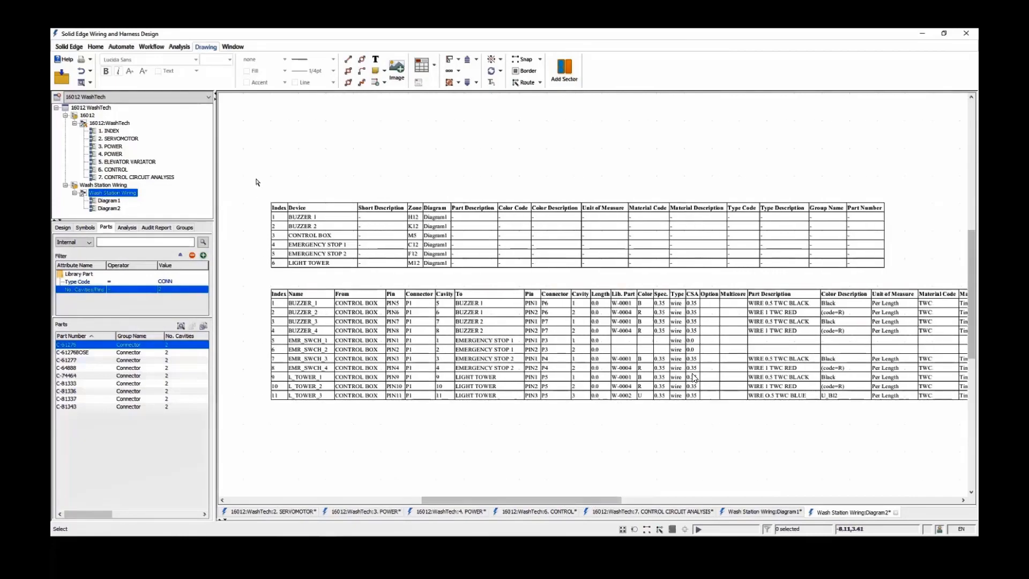
# View the Configured Wire List and Device List reports for the Wash Station Wiring design, closing each report
pyautogui.click(151, 46)
pyautogui.click(260, 70)
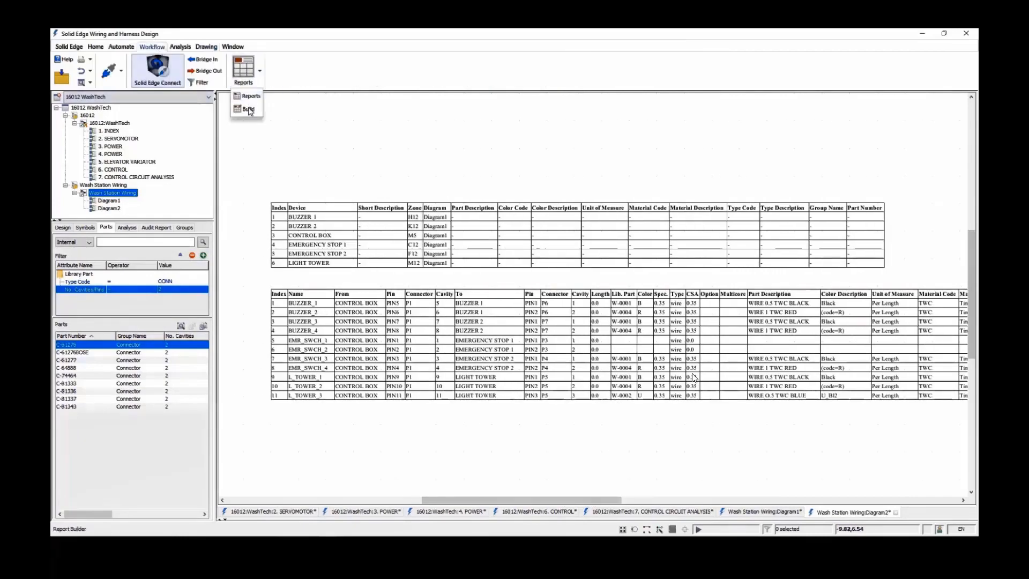
pyautogui.click(248, 108)
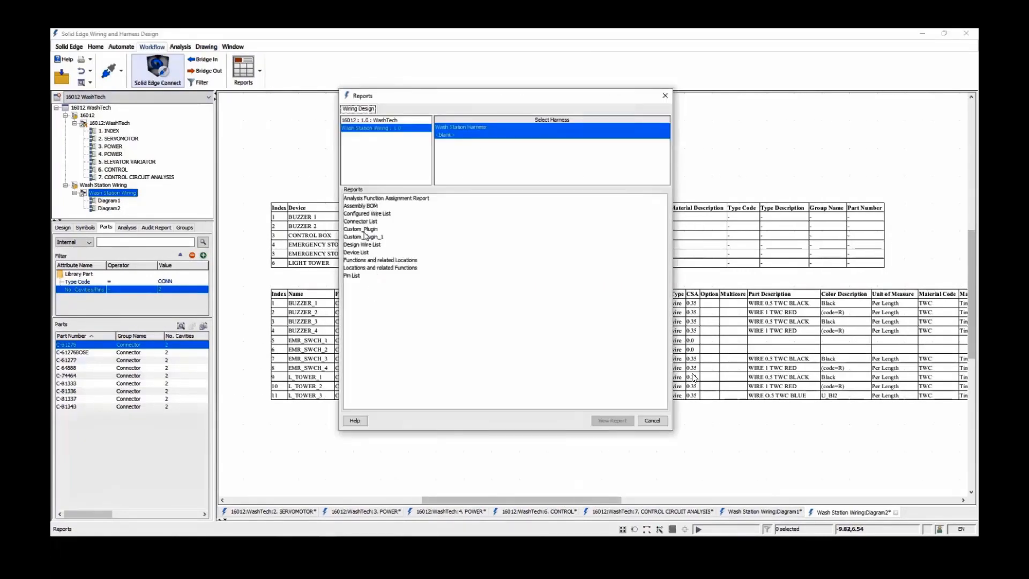
pyautogui.click(369, 214)
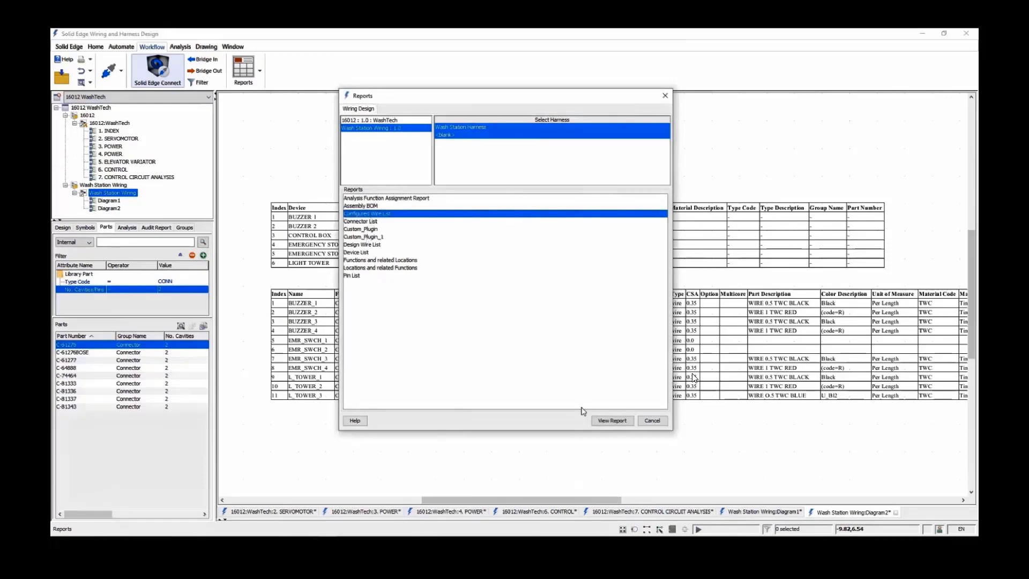
pyautogui.click(610, 420)
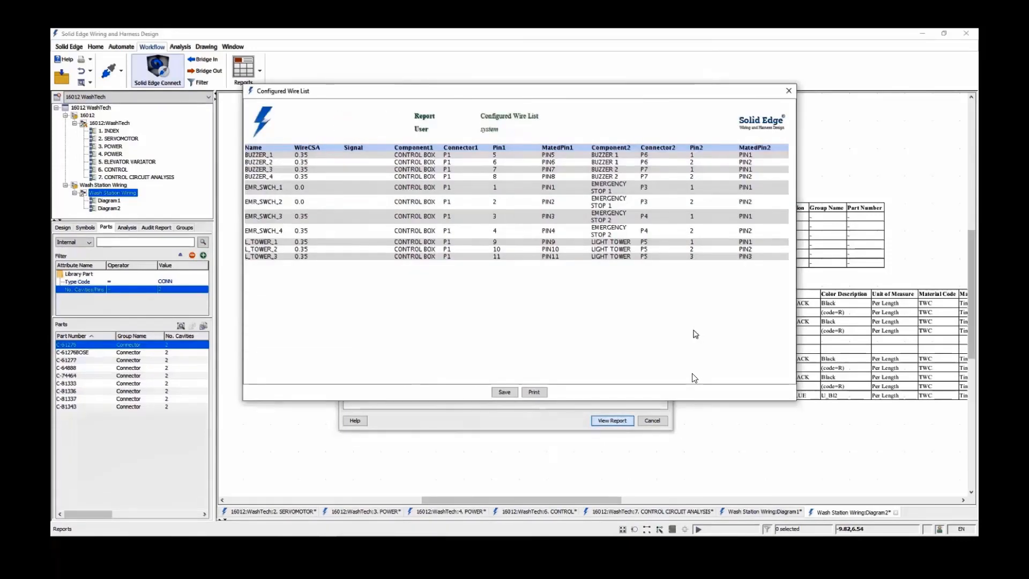
pyautogui.click(788, 90)
pyautogui.doubleClick(373, 255)
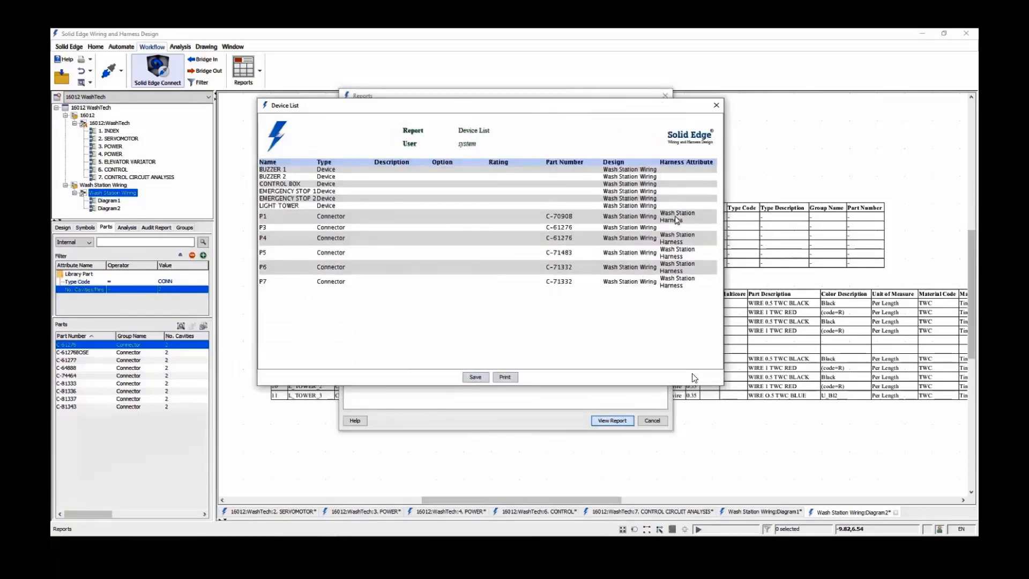
pyautogui.click(716, 105)
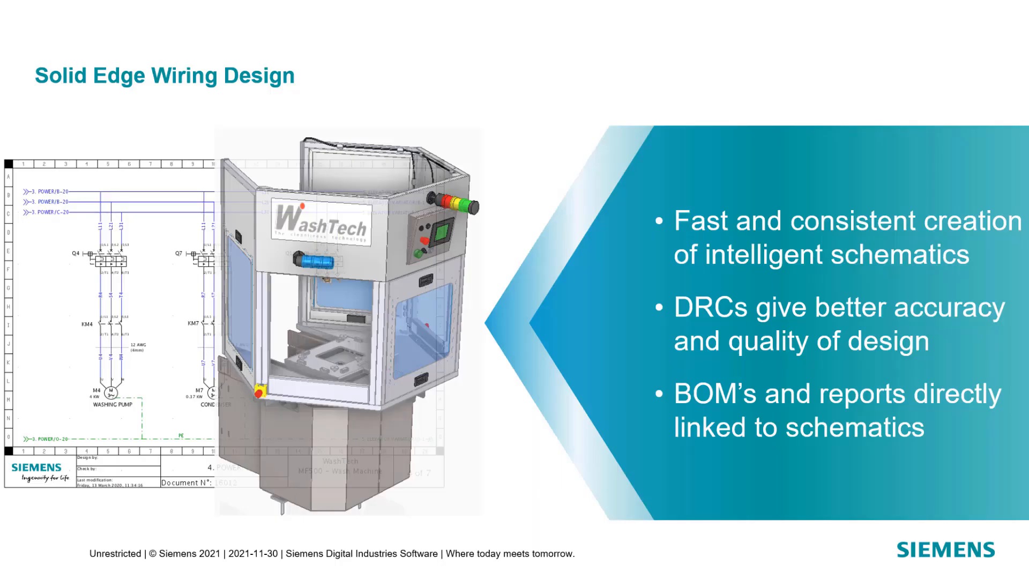
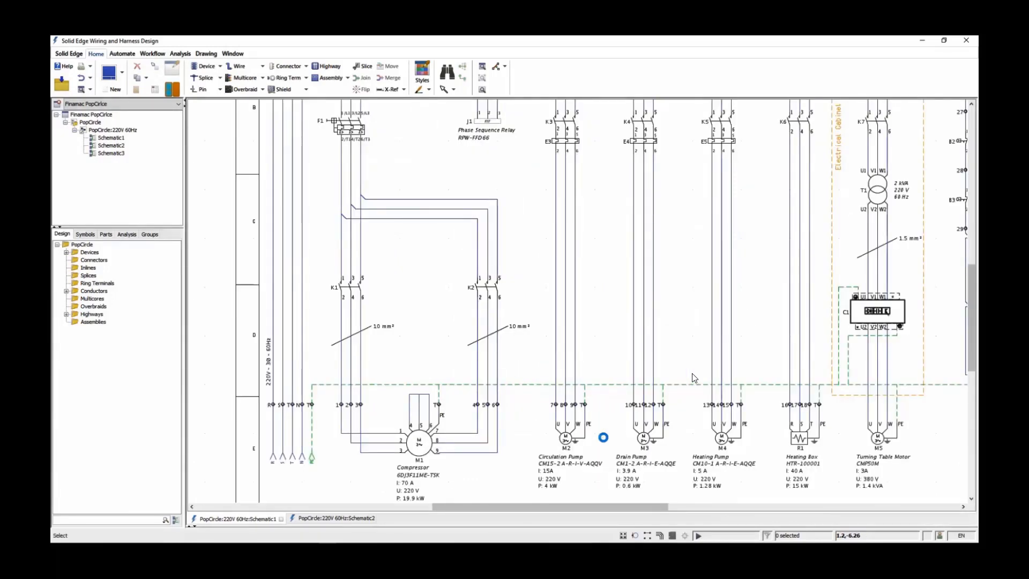
# Create a new layout design named LayoutDesign1 with a diagram named IGA
pyautogui.press('f')
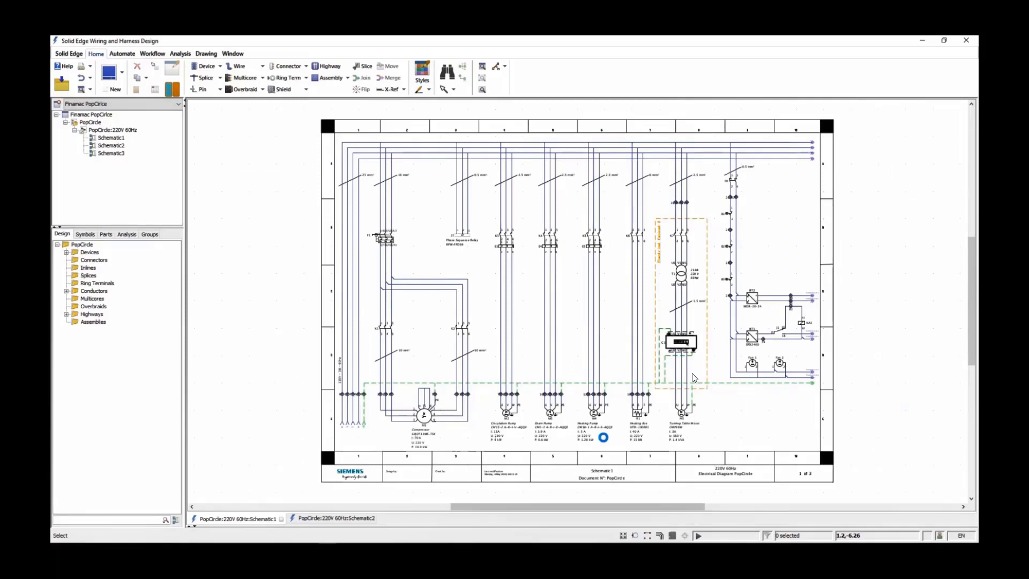
pyautogui.click(123, 75)
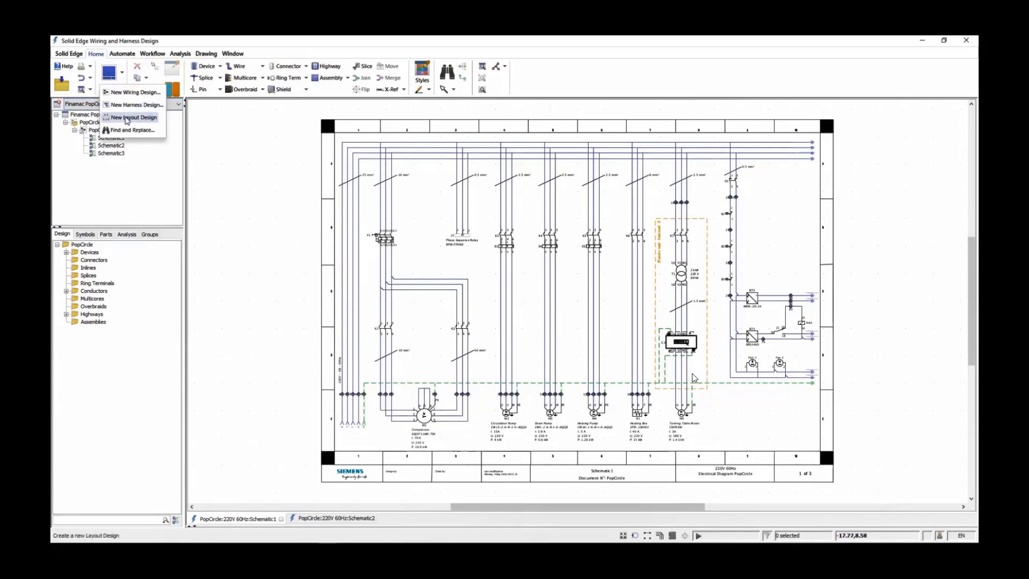
pyautogui.click(127, 118)
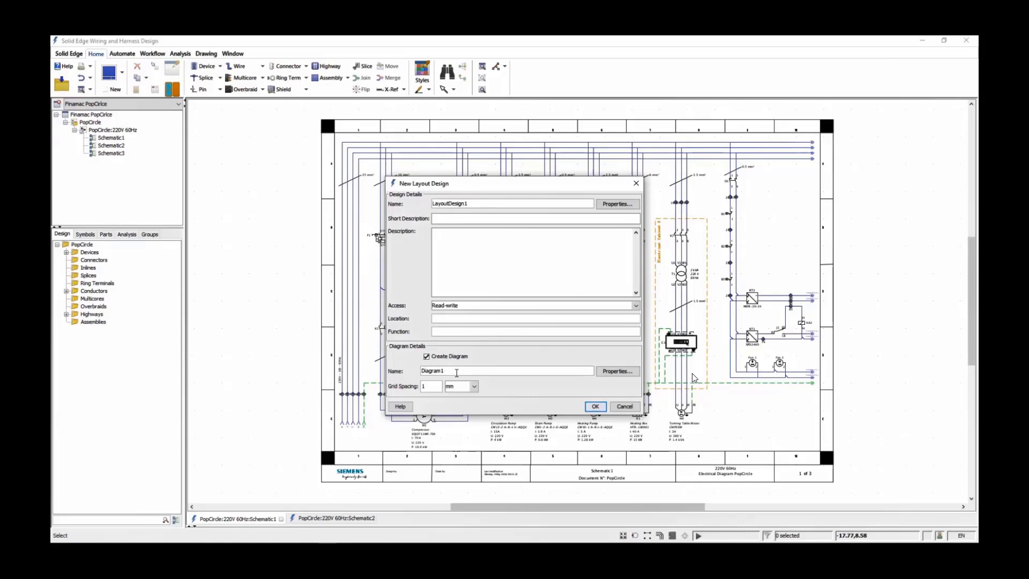
pyautogui.moveTo(456, 372); pyautogui.dragTo(394, 369)
pyautogui.write('IGA')
pyautogui.click(595, 406)
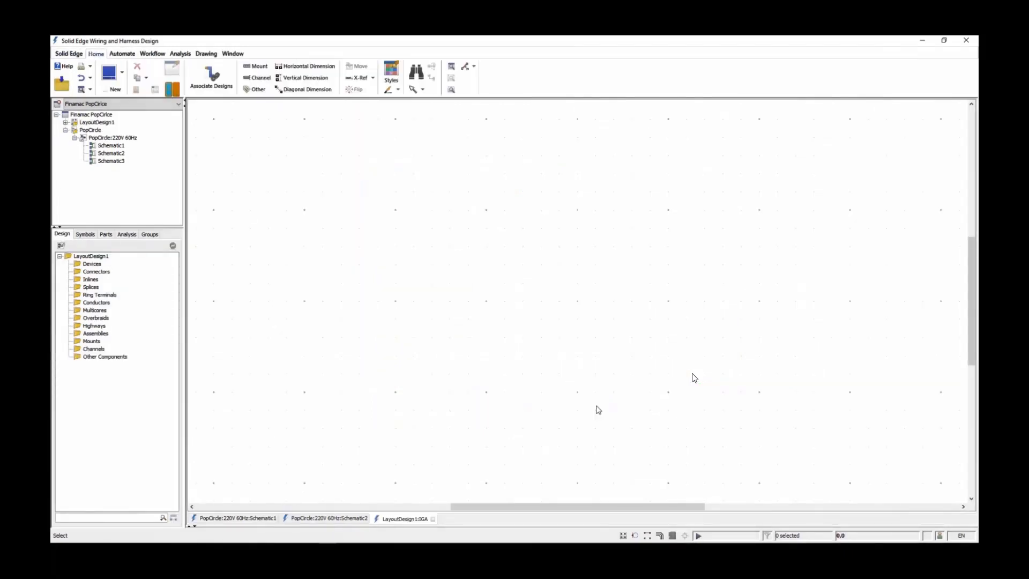
# Apply the Layout Border from the Finamac Borders to the blank layout diagram
pyautogui.click(206, 54)
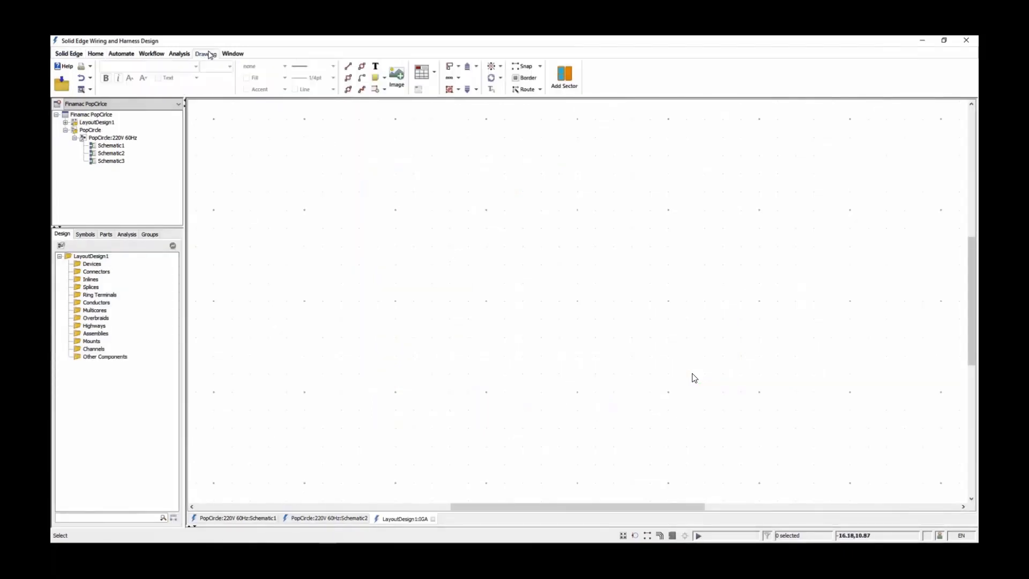
pyautogui.click(523, 78)
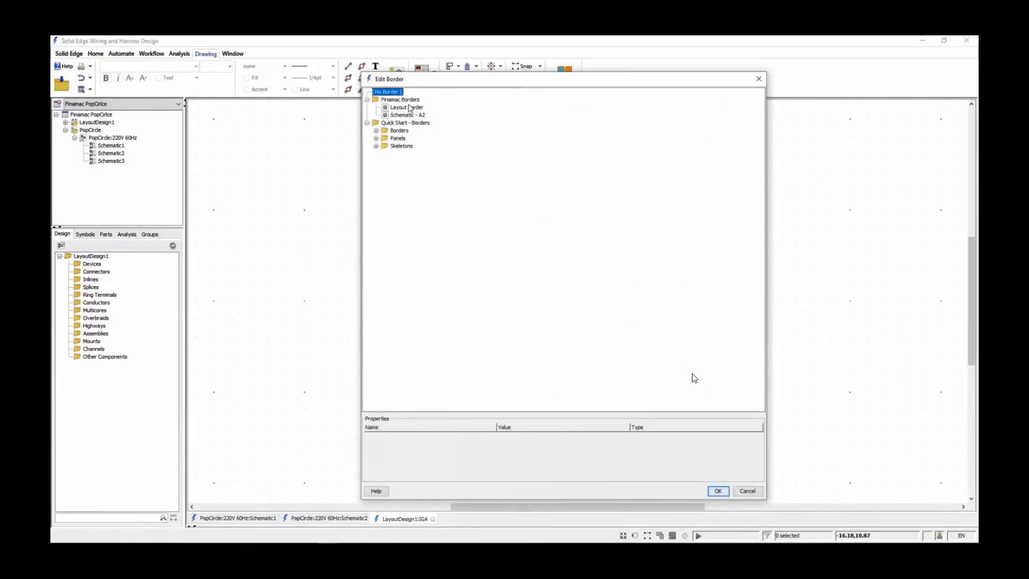
pyautogui.click(718, 491)
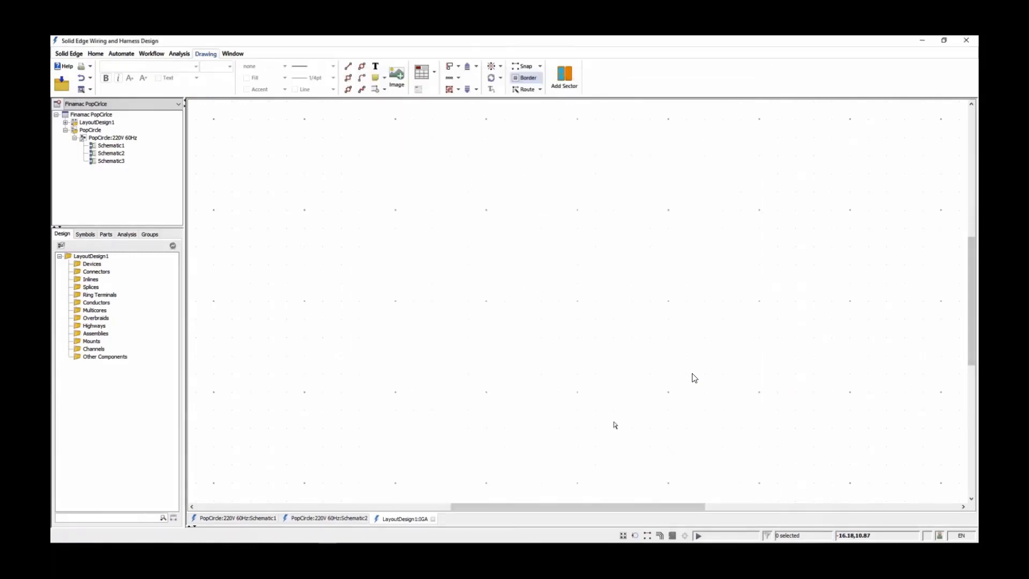
# Draw an other component about 649 by 350 mm inside the panel frame, naming it Backplate with type Backplate
pyautogui.click(96, 54)
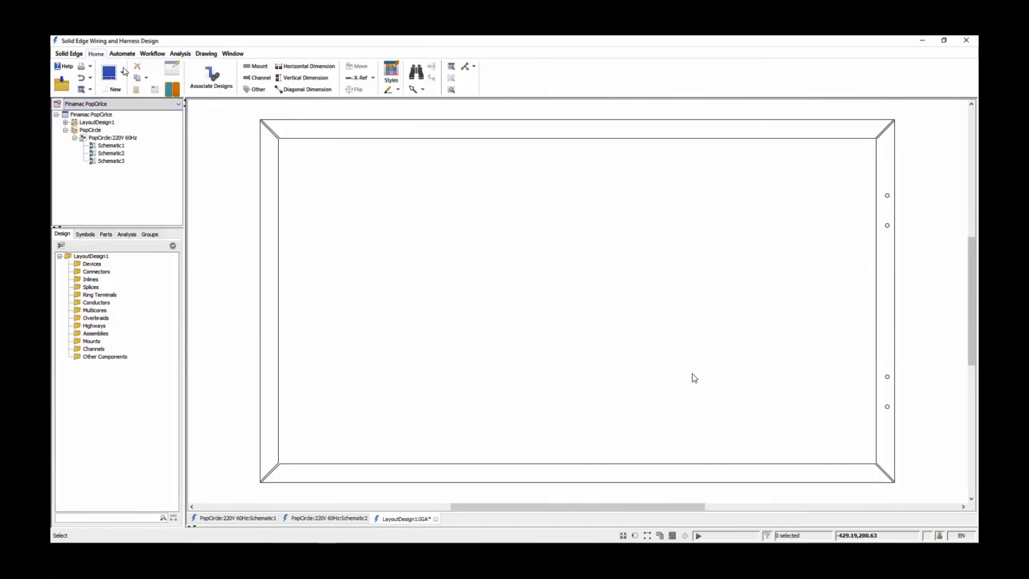
pyautogui.click(264, 90)
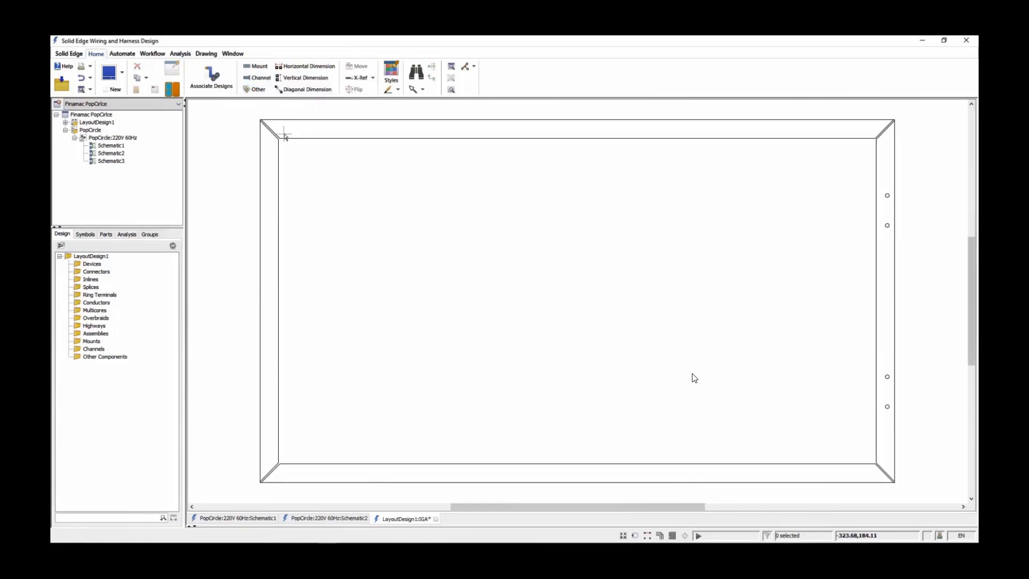
pyautogui.moveTo(283, 143); pyautogui.dragTo(871, 460)
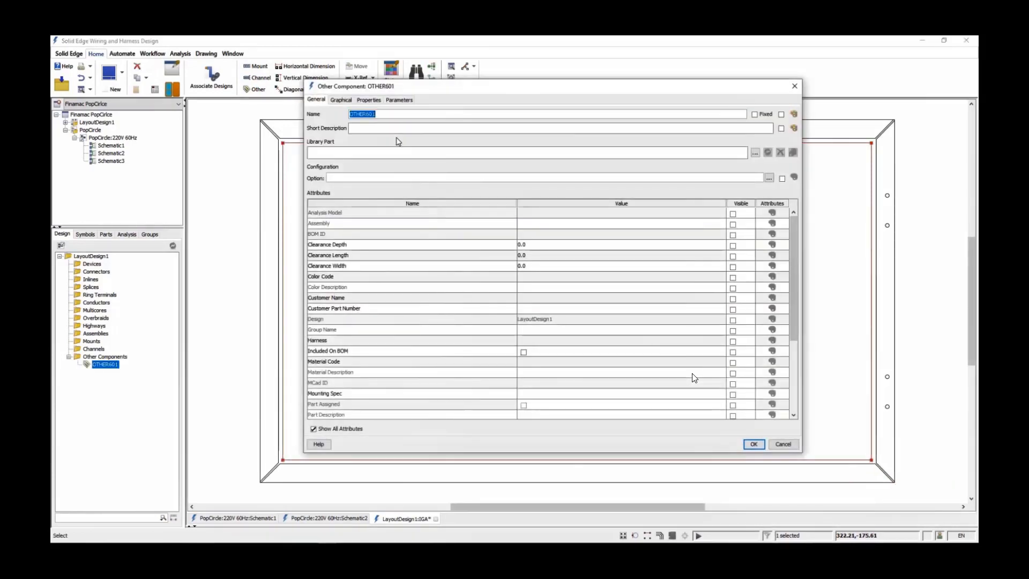
pyautogui.write('Backplate')
pyautogui.scroll(-5, 496, 255)
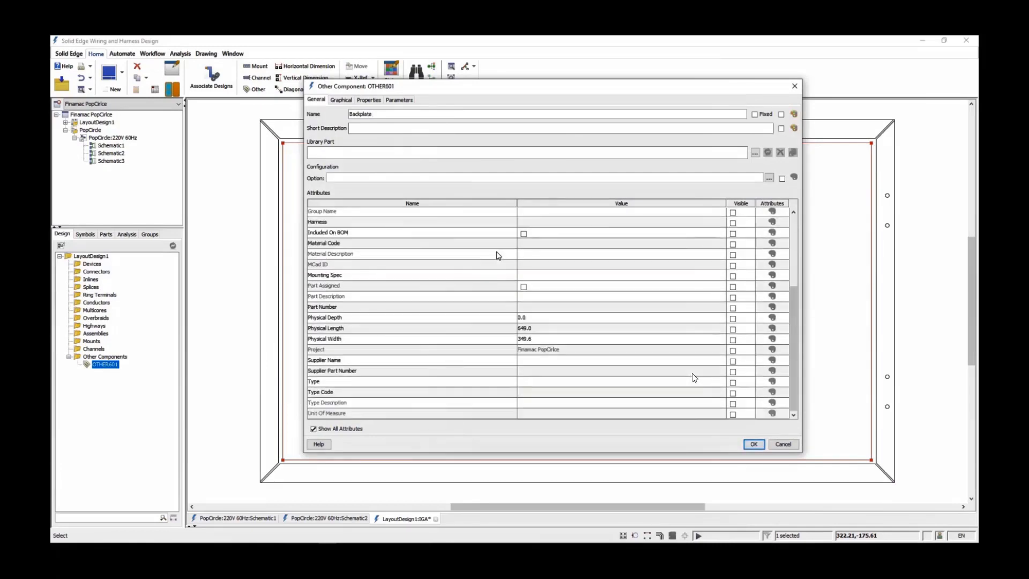
pyautogui.click(533, 382)
pyautogui.click(551, 403)
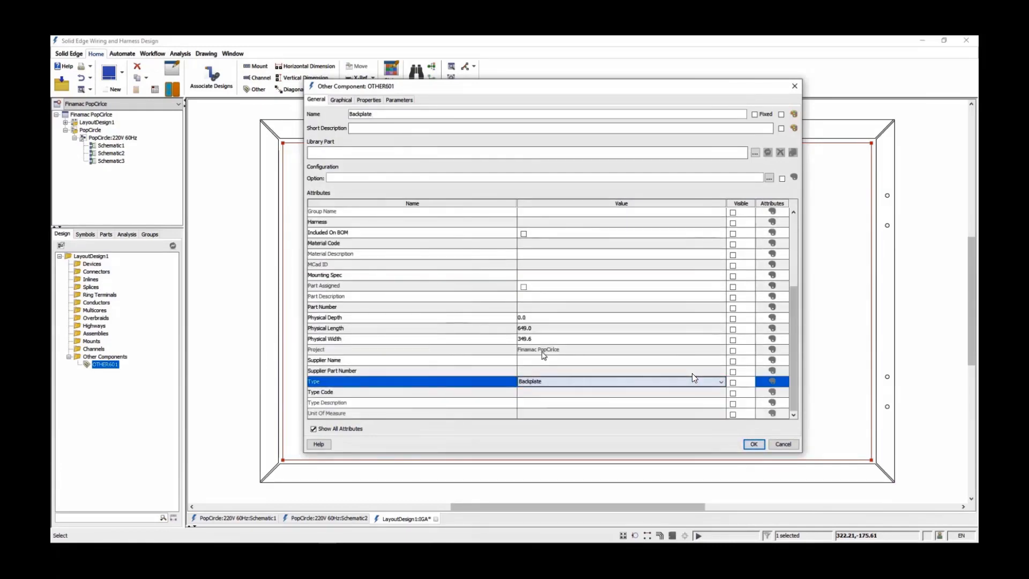
# Set the backplate's physical length to 650 and physical width to 350, and make its primary color Brown
pyautogui.click(542, 329)
pyautogui.write('650')
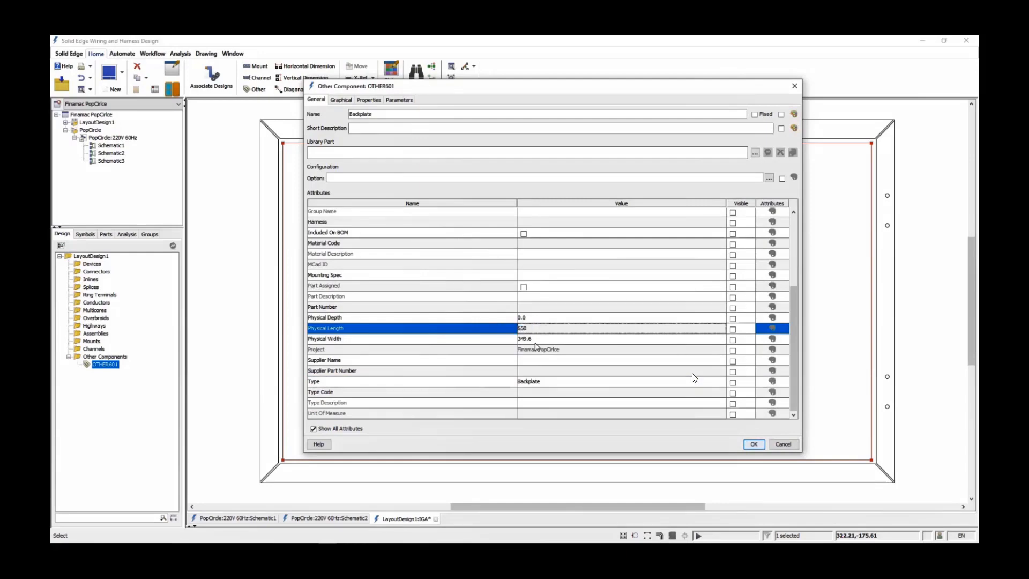
pyautogui.click(502, 340)
pyautogui.write('350')
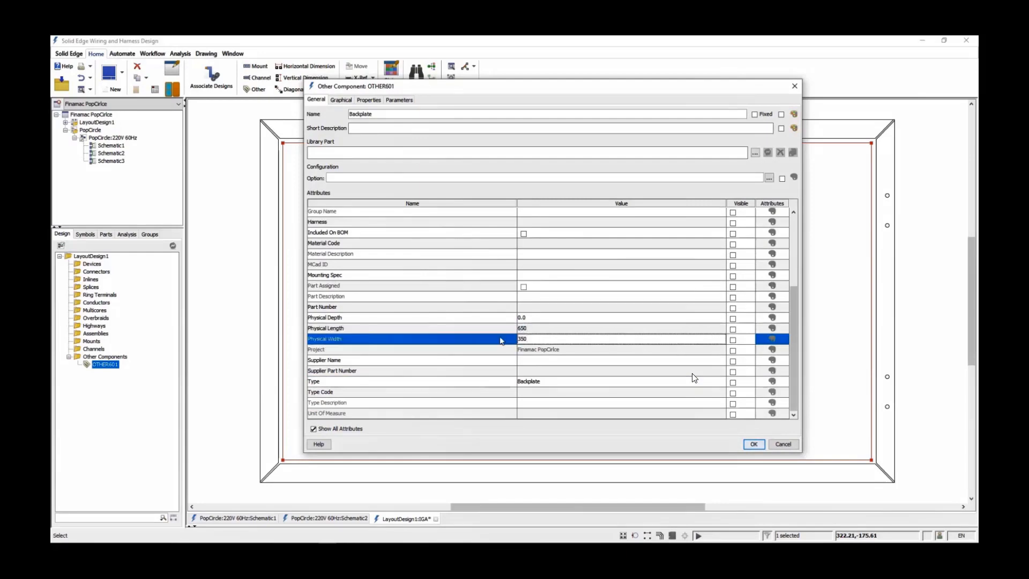
pyautogui.click(340, 100)
pyautogui.click(551, 115)
pyautogui.click(500, 155)
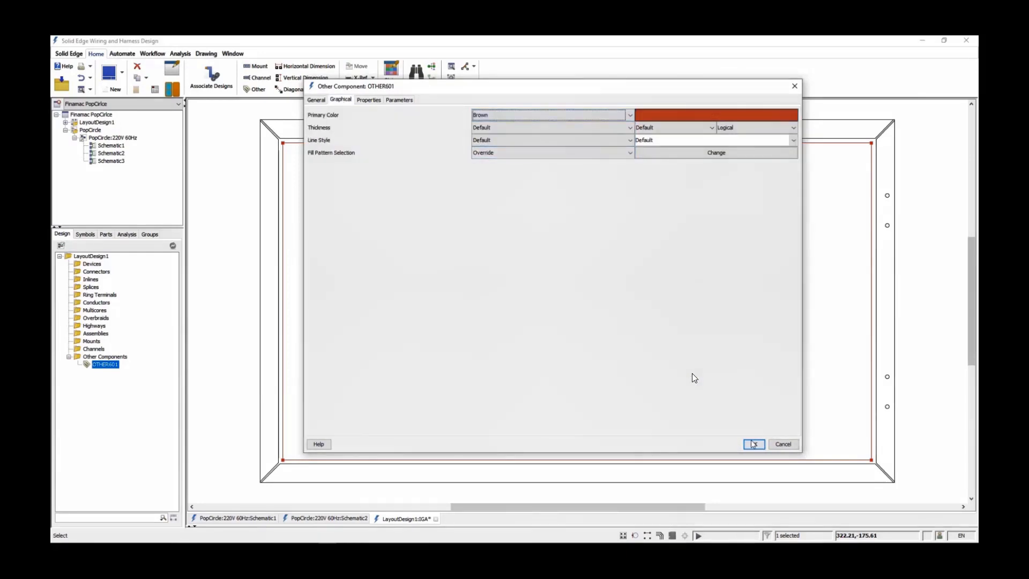
pyautogui.click(753, 443)
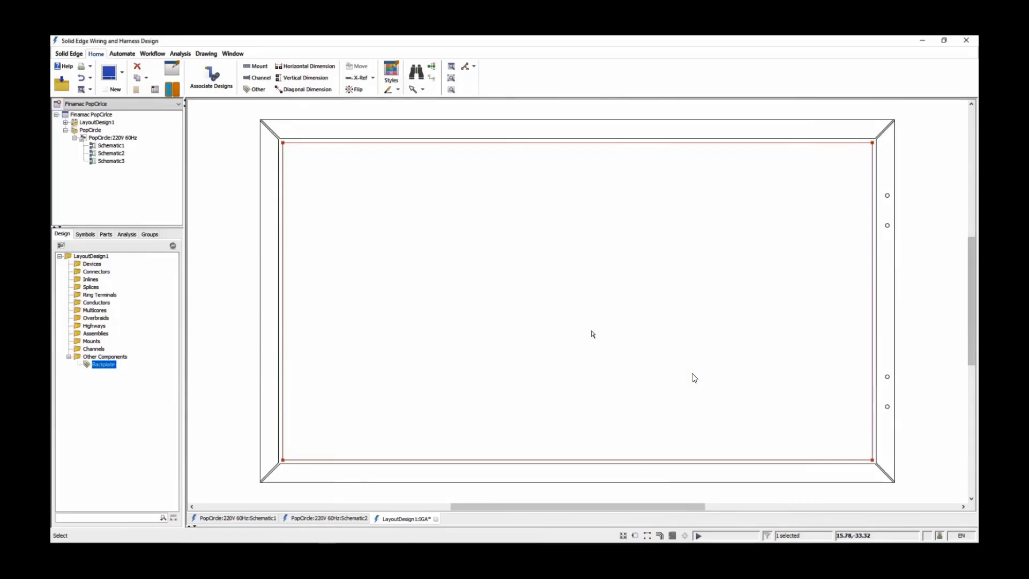
# Place a horizontal channel about 630 mm long and 40 mm wide near the backplate's upper edge
pyautogui.click(259, 83)
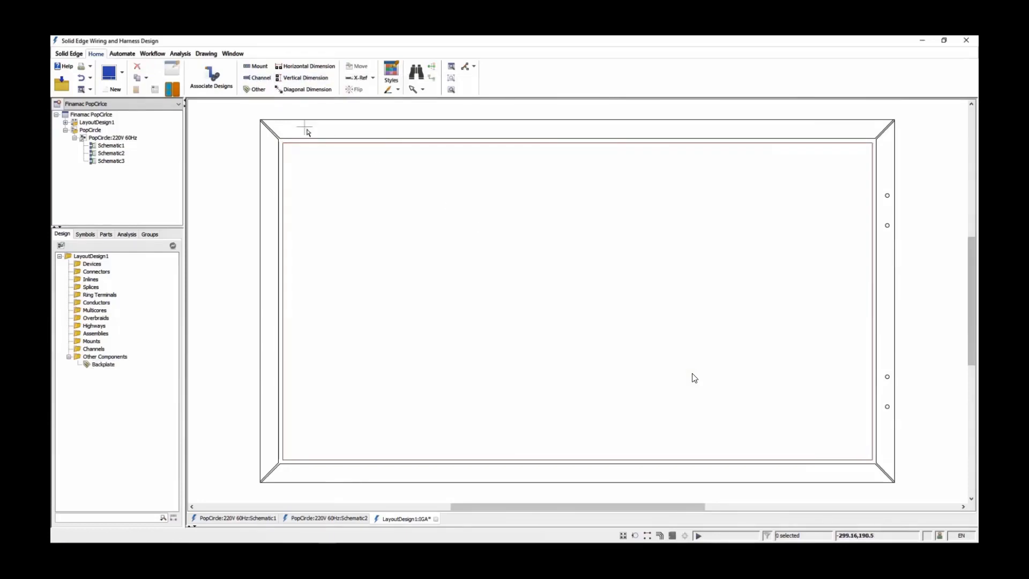
pyautogui.click(293, 174)
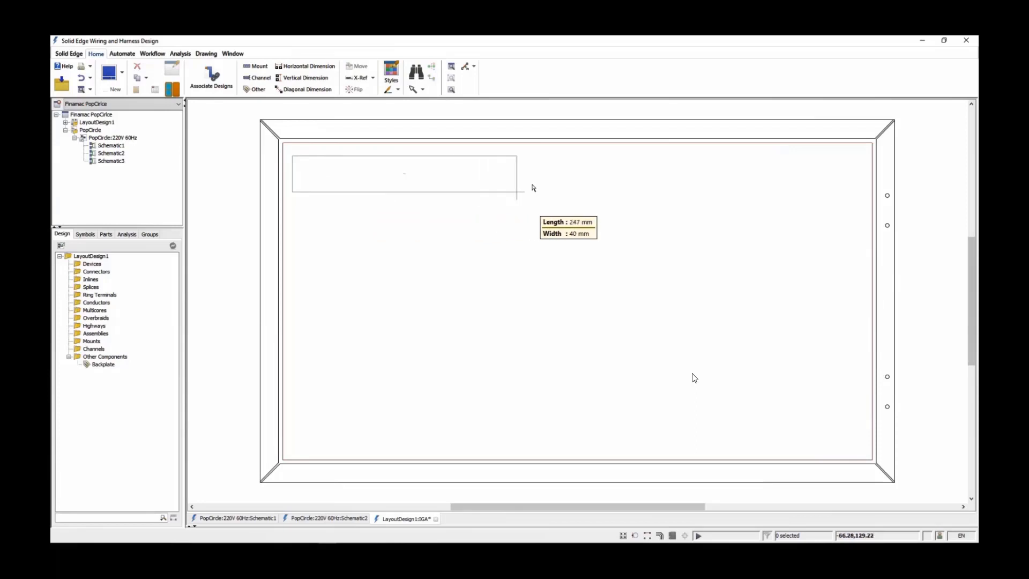
pyautogui.click(864, 186)
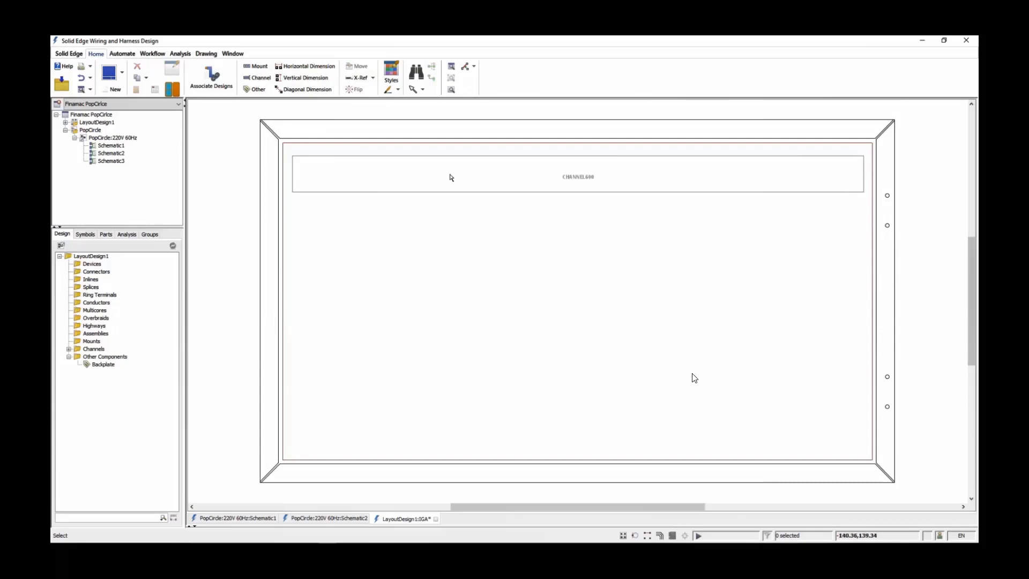
# Examine the type options in the upper channel's properties without changing them
pyautogui.doubleClick(395, 194)
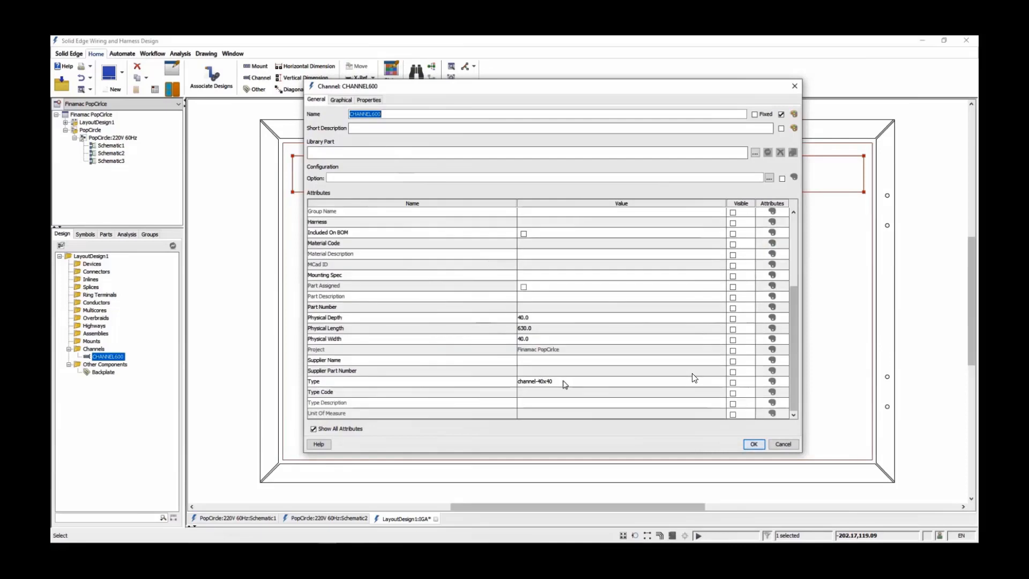
pyautogui.click(564, 383)
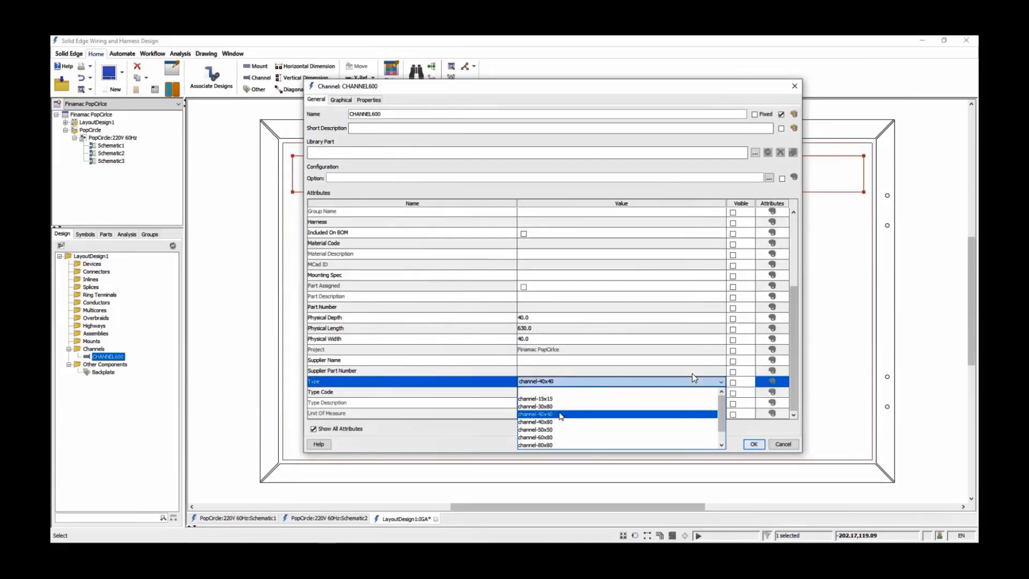
pyautogui.click(783, 445)
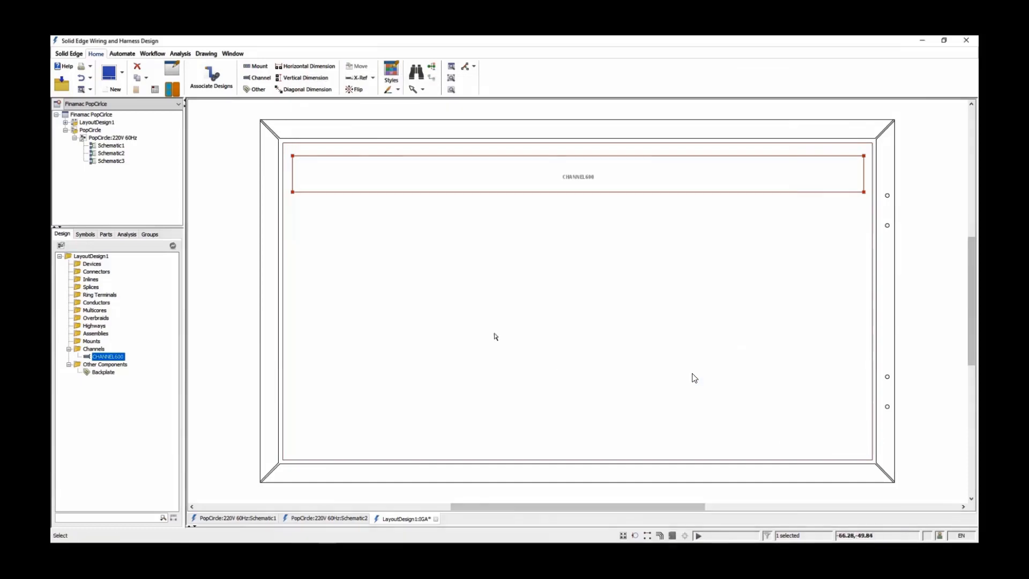
pyautogui.click(333, 231)
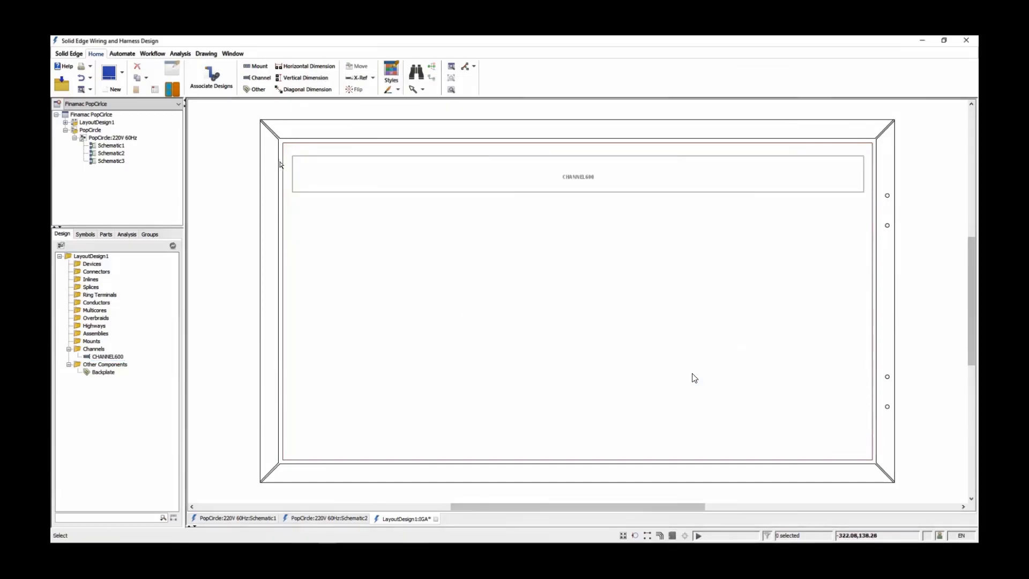
# Place a 40 mm wide vertical channel under the upper channel's left end, and copy the horizontal channel to its lower end
pyautogui.click(259, 80)
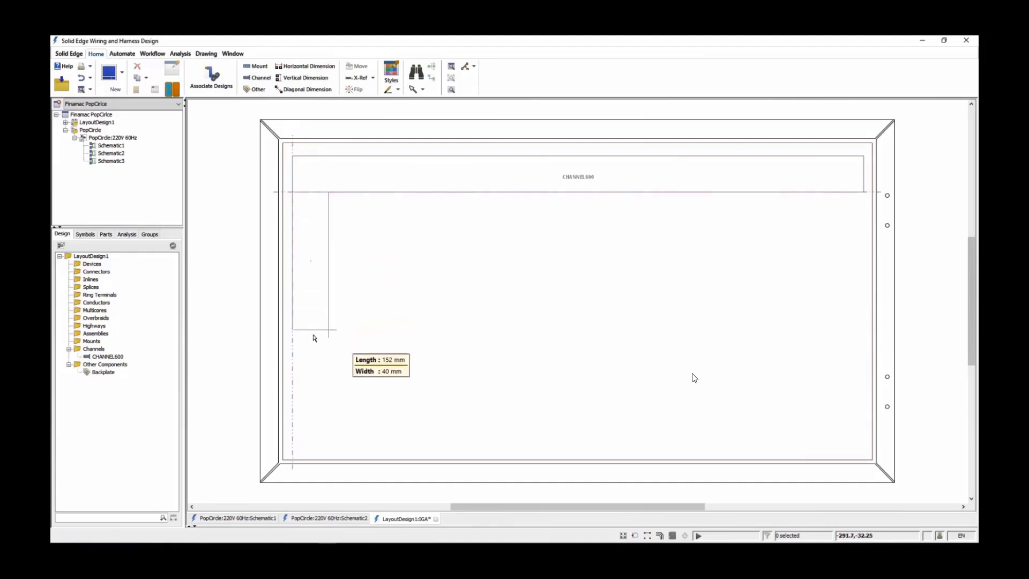
pyautogui.click(314, 352)
pyautogui.click(489, 192)
pyautogui.hotkey('ctrl', 'c')
pyautogui.hotkey('ctrl', 'v')
pyautogui.click(578, 373)
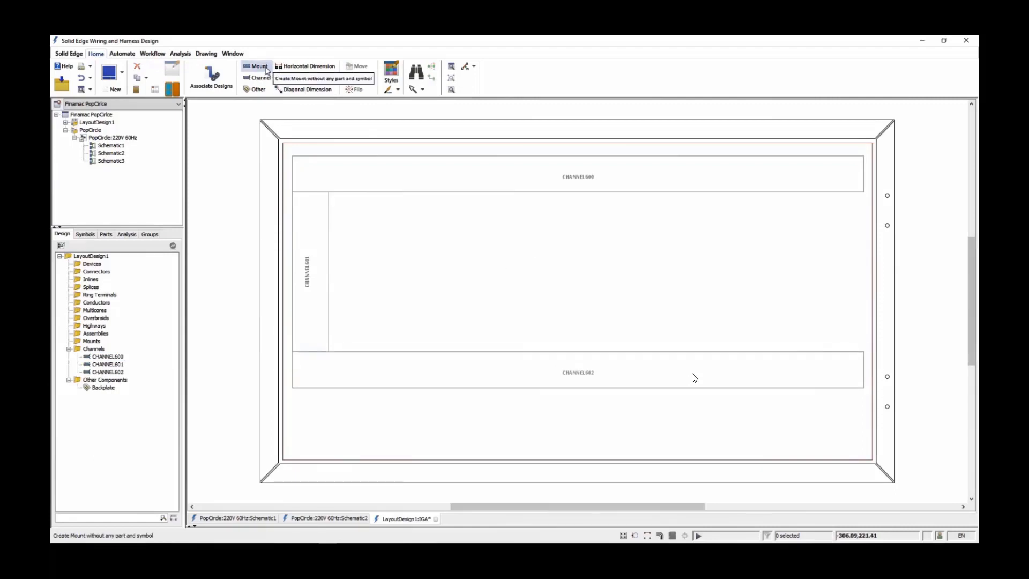
# Place one mount rail between the horizontal channels and one about 450 mm long below them, shifting the lower rail slightly right
pyautogui.click(260, 66)
pyautogui.click(337, 274)
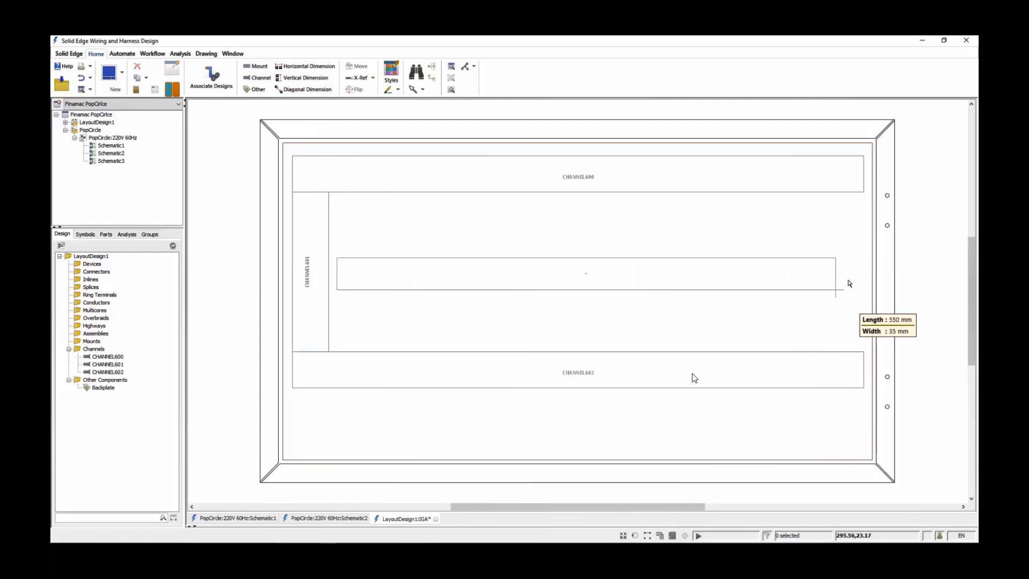
pyautogui.click(865, 285)
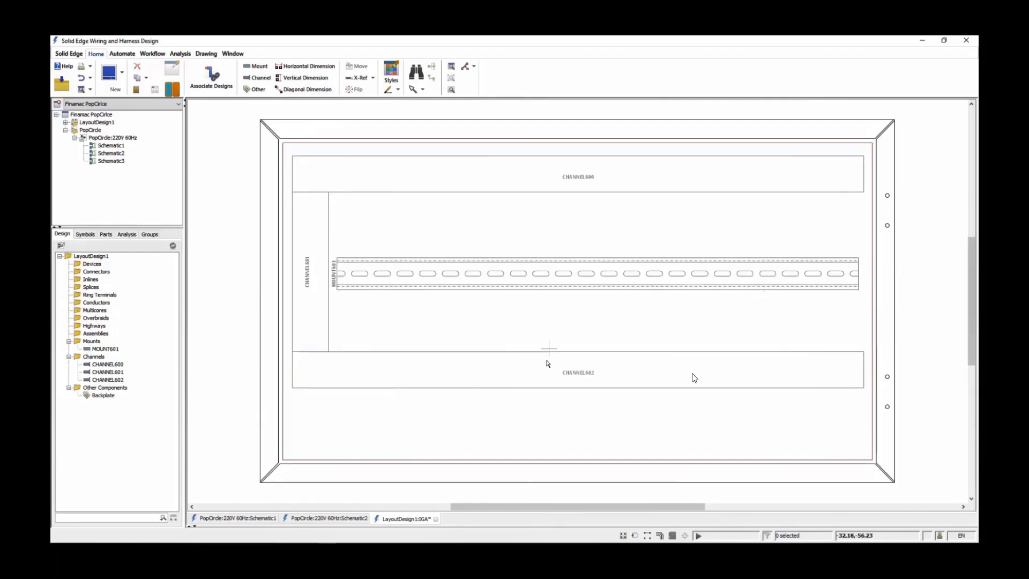
pyautogui.click(378, 426)
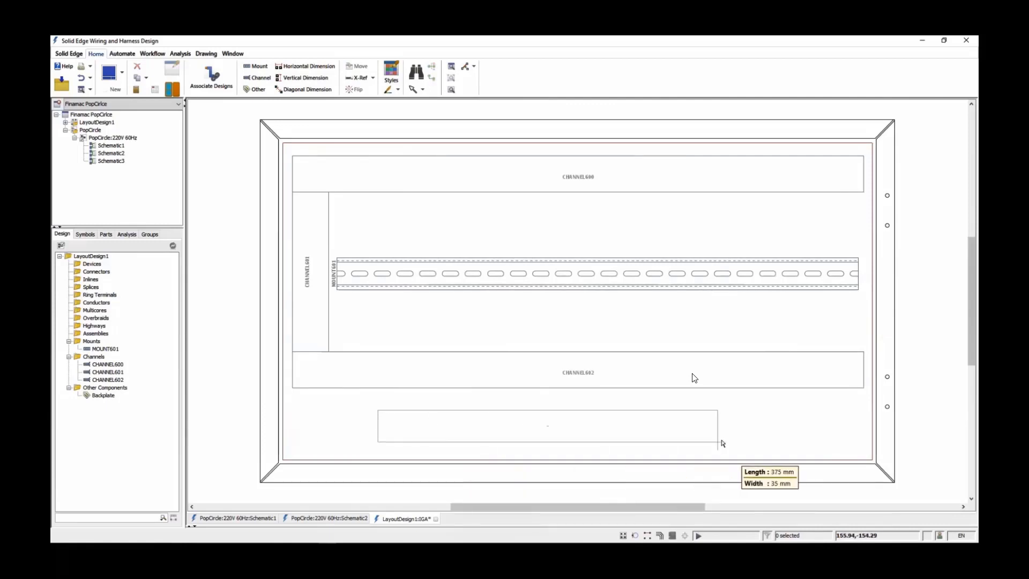
pyautogui.click(799, 445)
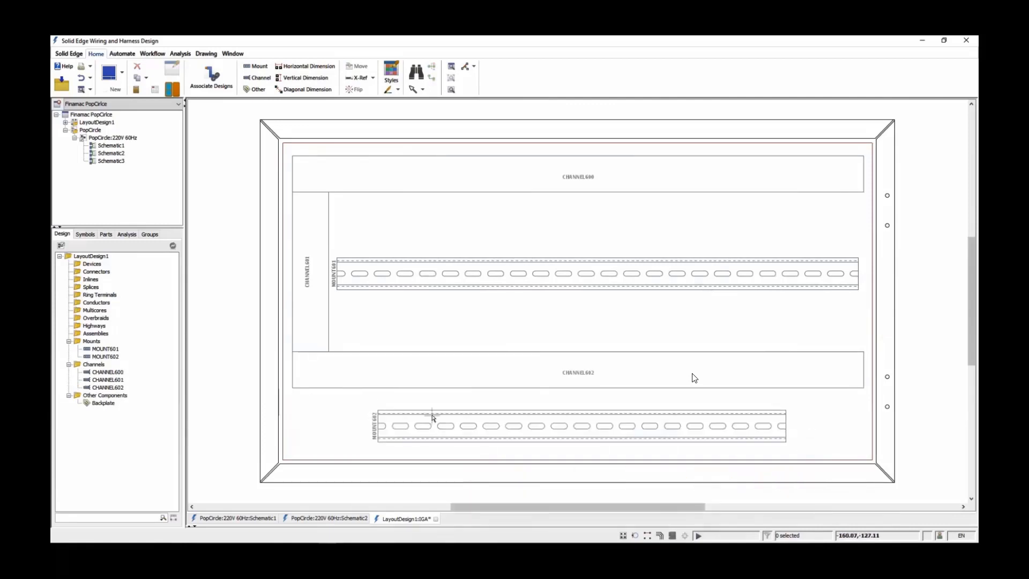
pyautogui.moveTo(433, 414); pyautogui.dragTo(446, 414)
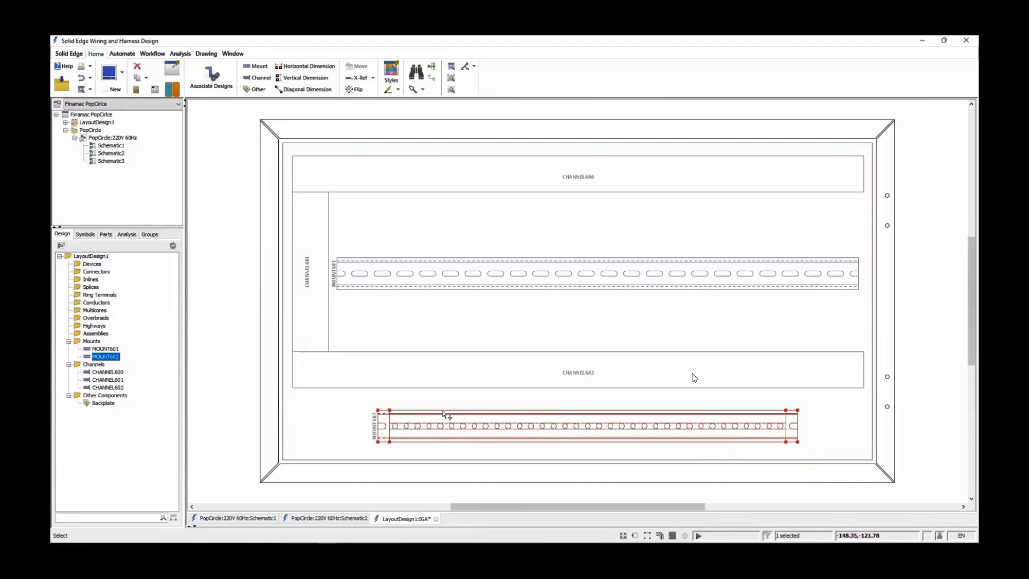
pyautogui.click(363, 413)
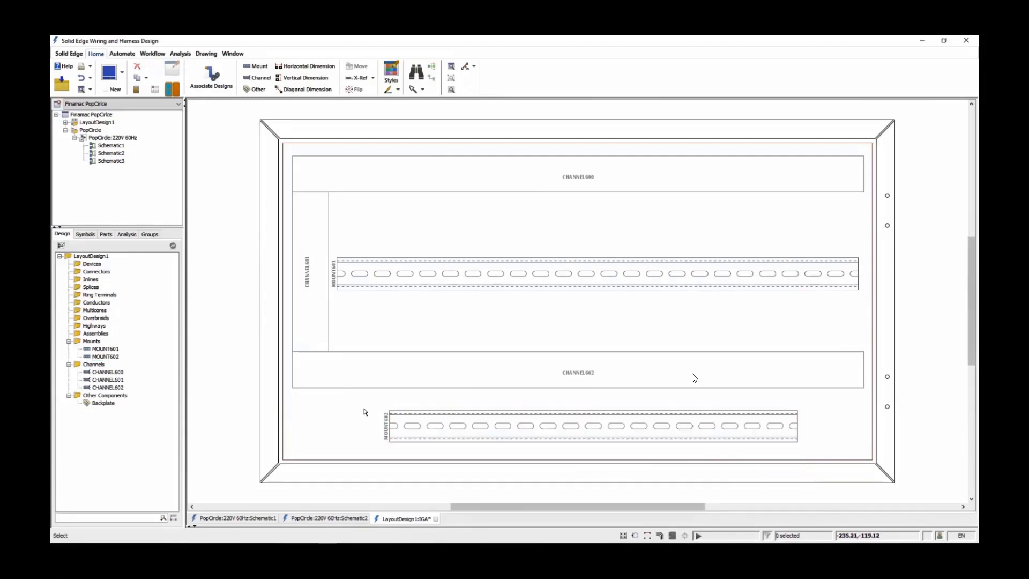
# Examine the lower mount rail's dimensions and available mount types in its properties without changing them
pyautogui.doubleClick(433, 414)
pyautogui.scroll(-5, 535, 390)
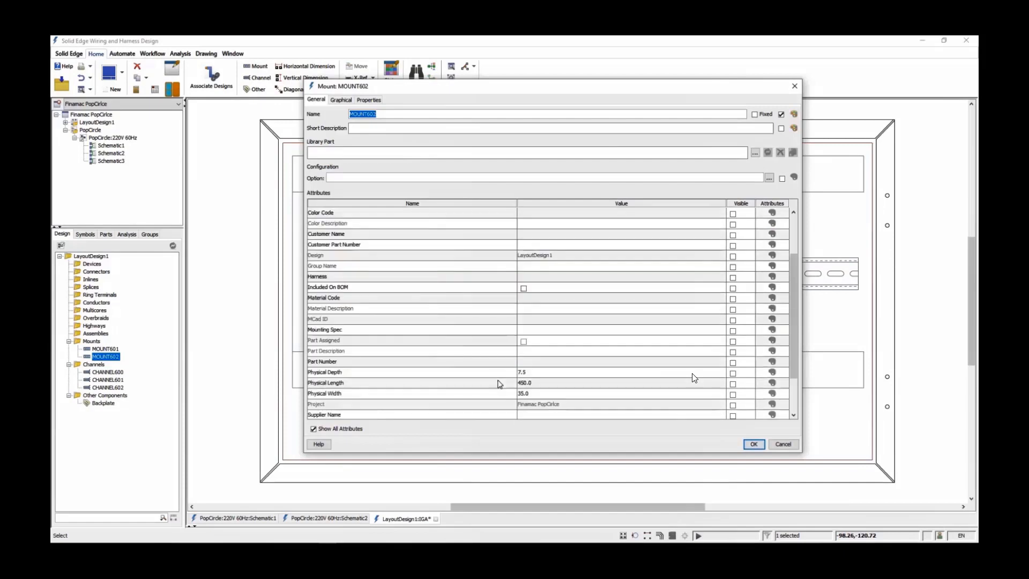
pyautogui.click(532, 382)
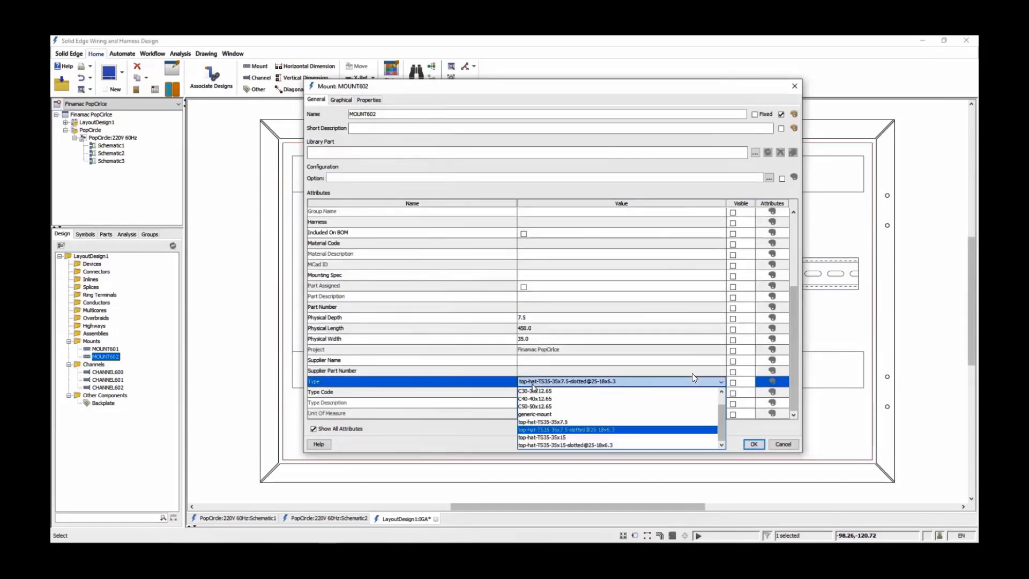
pyautogui.click(789, 447)
pyautogui.click(594, 395)
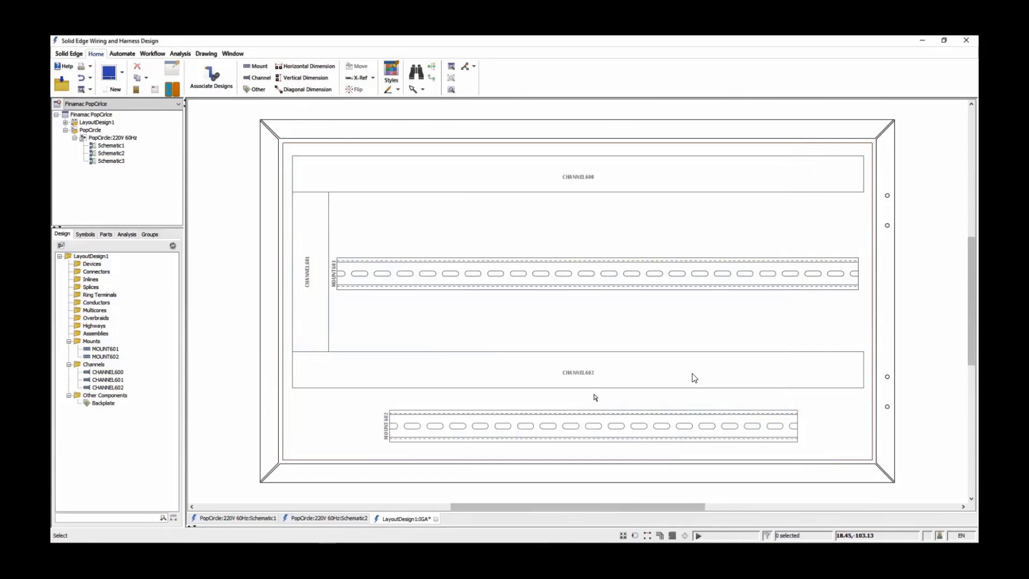
# Add a horizontal dimension across the backplate's full width, positioned above the enclosure
pyautogui.click(304, 66)
pyautogui.click(284, 143)
pyautogui.click(872, 143)
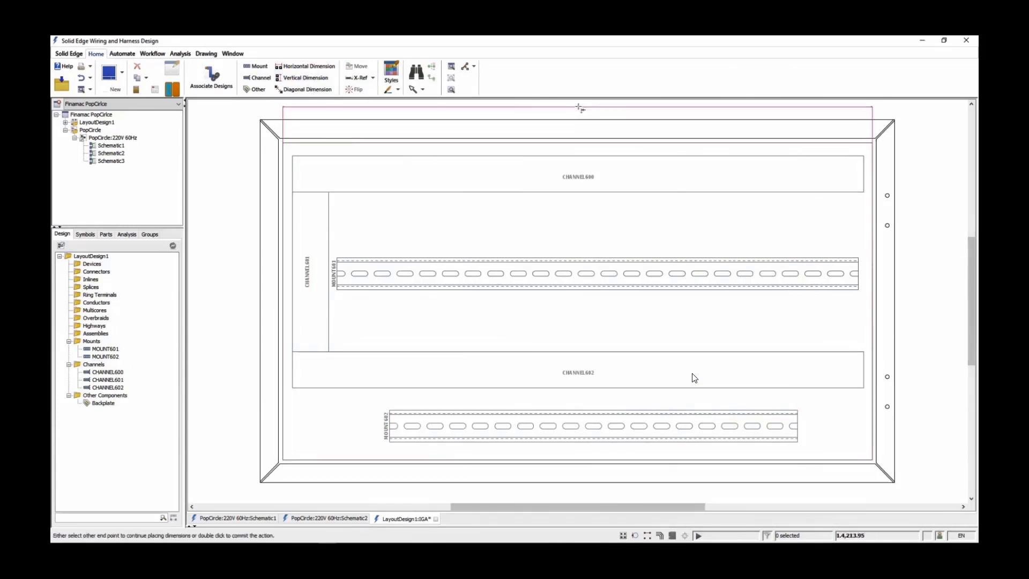
pyautogui.click(582, 109)
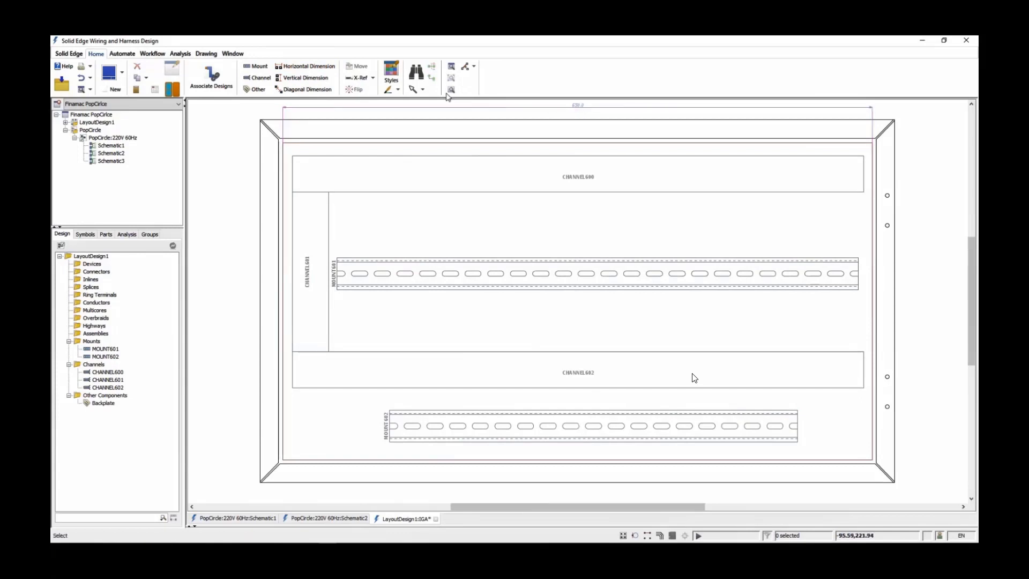
# Dimension the backplate's full height, and chain vertical dimensions from its upper-right corner through the upper channel, upper rail and lower channel to the lower rail
pyautogui.click(324, 79)
pyautogui.click(872, 144)
pyautogui.click(873, 459)
pyautogui.click(943, 304)
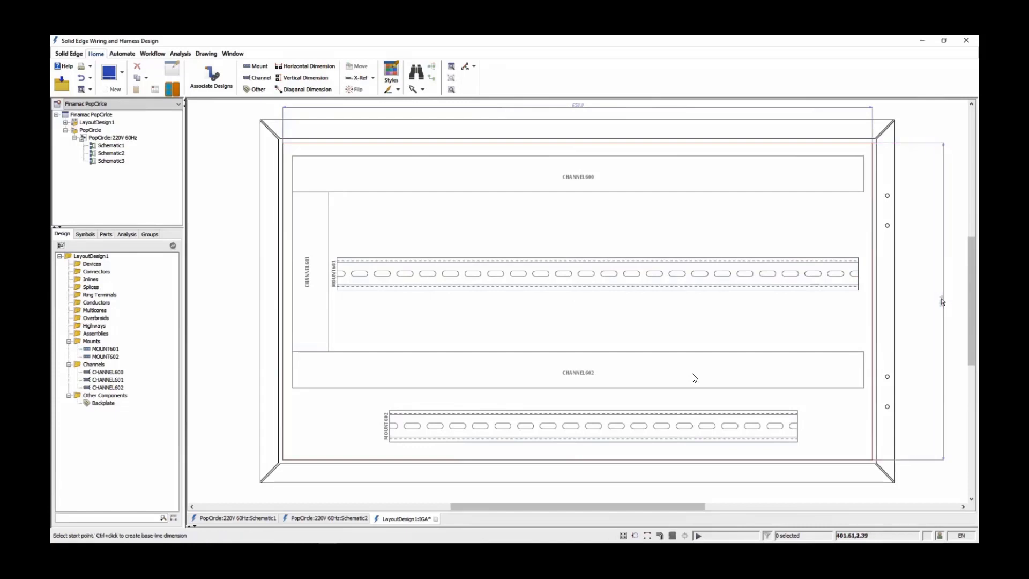
pyautogui.click(863, 156)
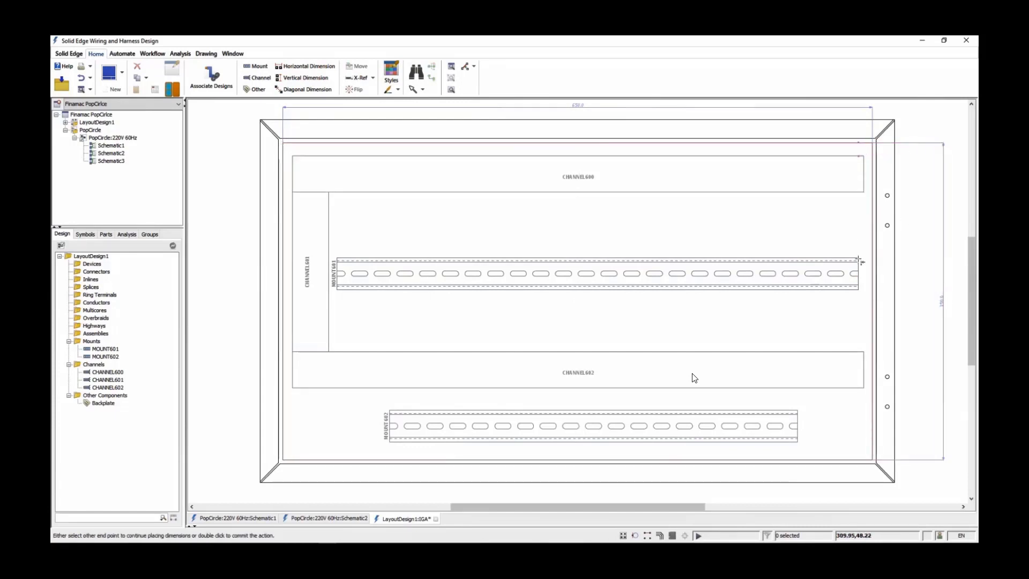
pyautogui.doubleClick(799, 411)
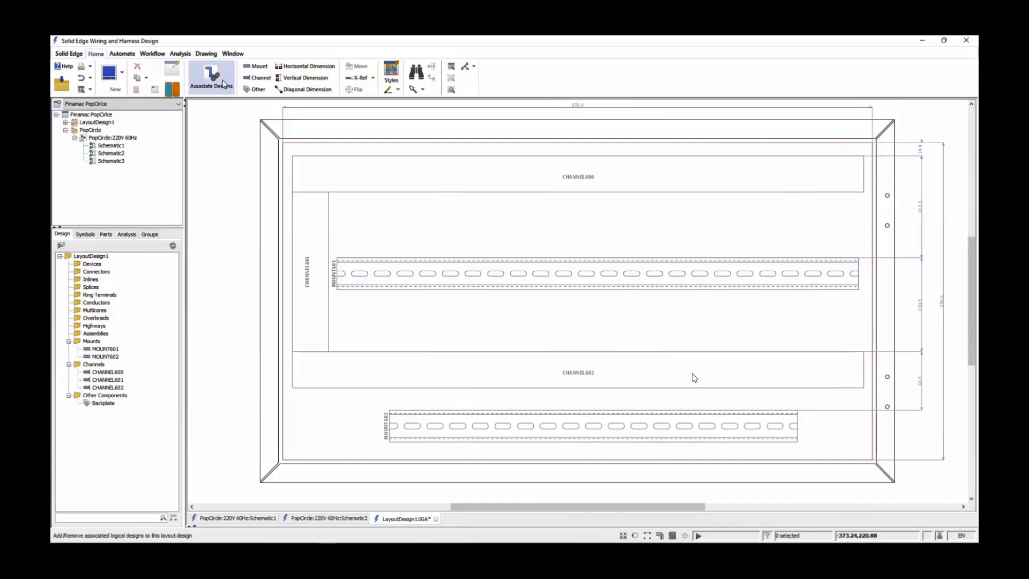
# Associate the PopCircle:220V 60Hz wiring design with the layout design
pyautogui.click(224, 84)
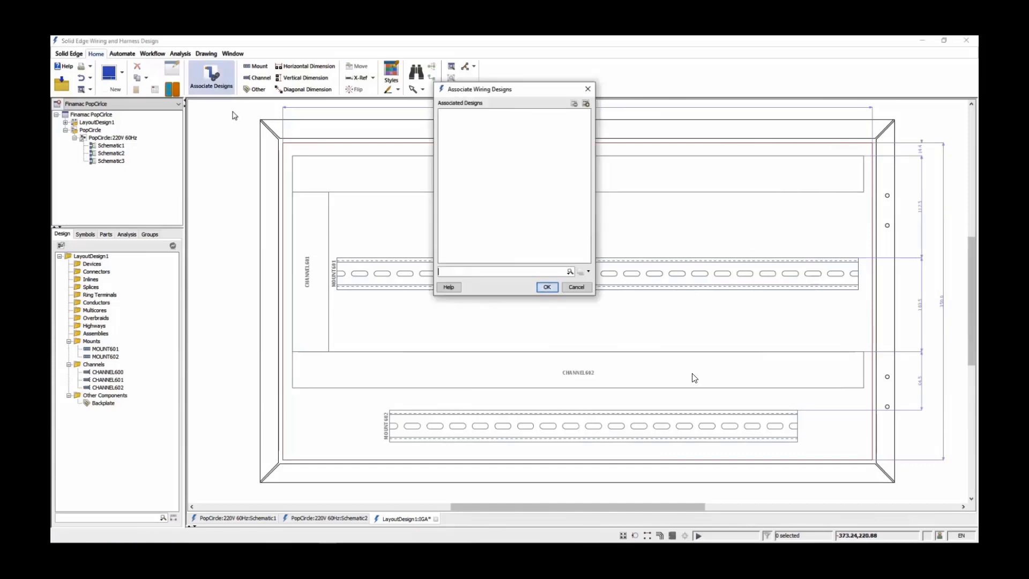
pyautogui.click(586, 104)
pyautogui.click(468, 103)
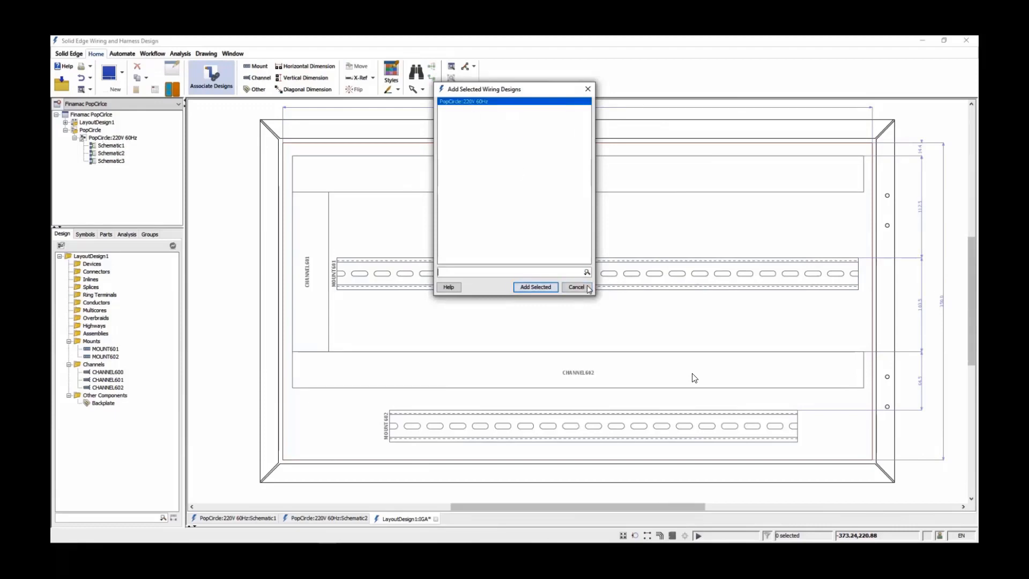
pyautogui.click(540, 287)
pyautogui.click(545, 287)
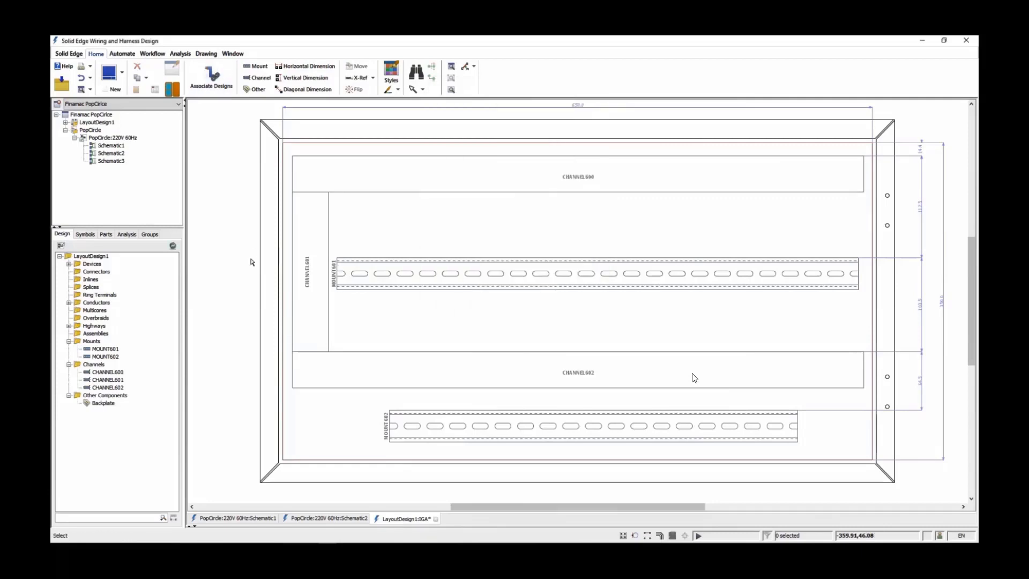
# Examine the unplaced devices brought in from the wiring design and their grouping into Zone 1 and Zone 2
pyautogui.click(69, 264)
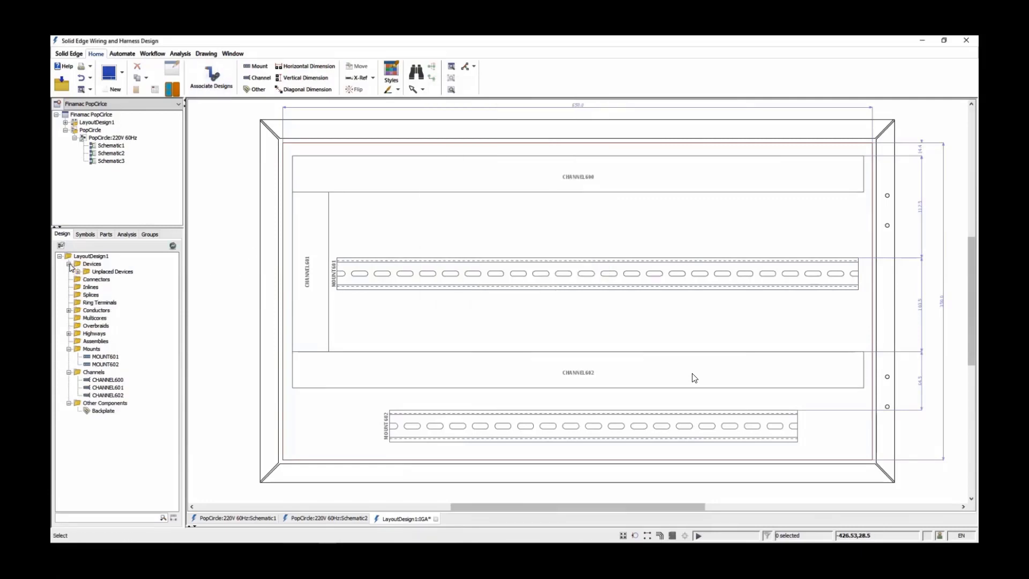
pyautogui.click(78, 272)
pyautogui.moveTo(173, 277)
pyautogui.mouseDown()
pyautogui.moveTo(174, 407)
pyautogui.moveTo(171, 273)
pyautogui.mouseUp()
pyautogui.click(68, 264)
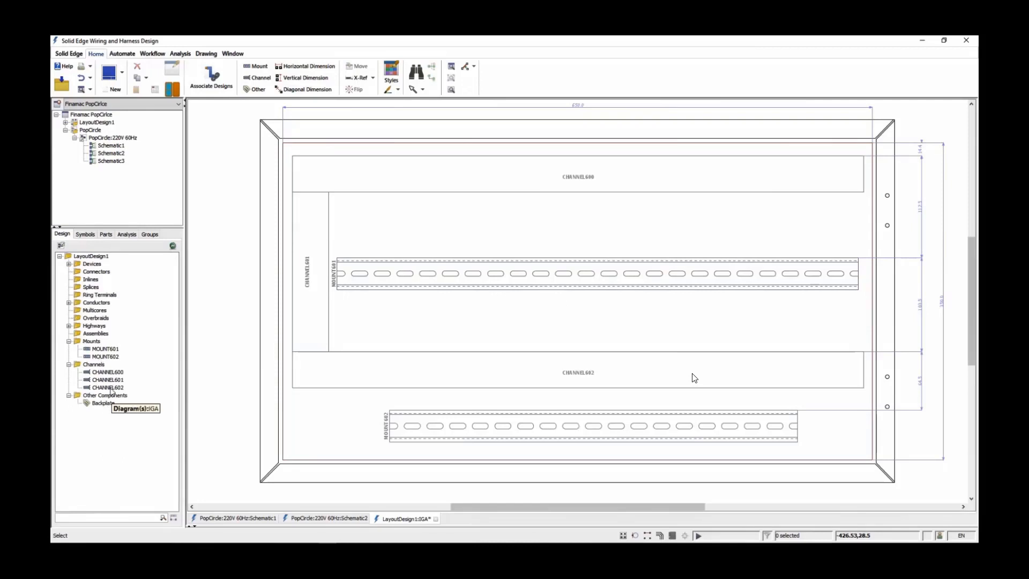
pyautogui.click(149, 234)
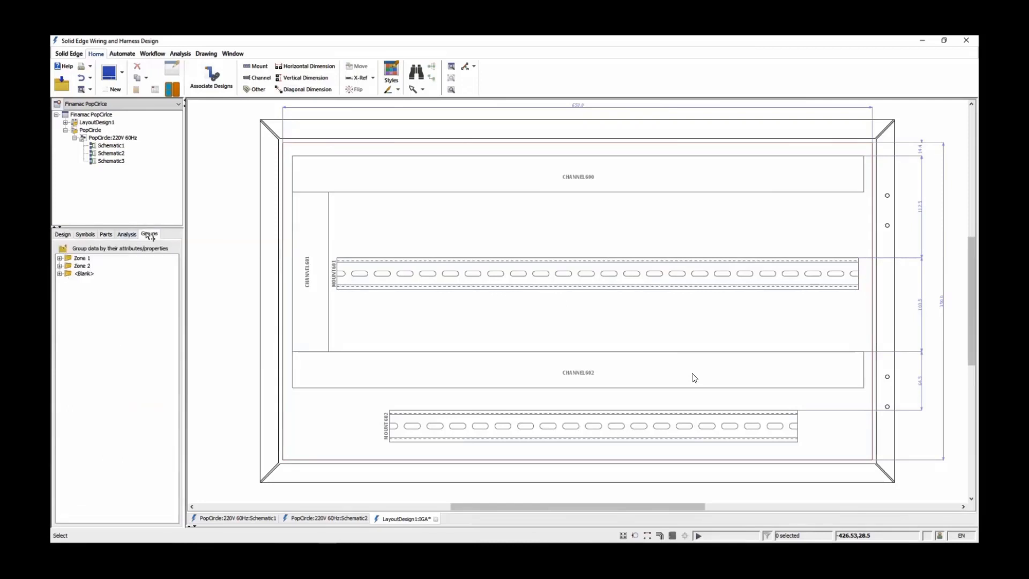
pyautogui.click(59, 259)
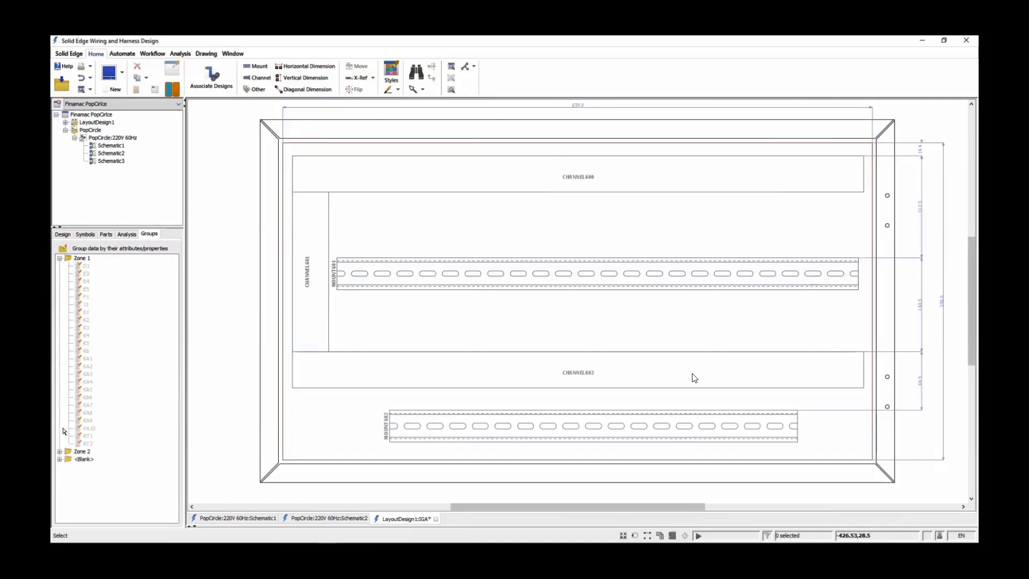
pyautogui.click(59, 452)
pyautogui.moveTo(176, 395); pyautogui.dragTo(178, 344)
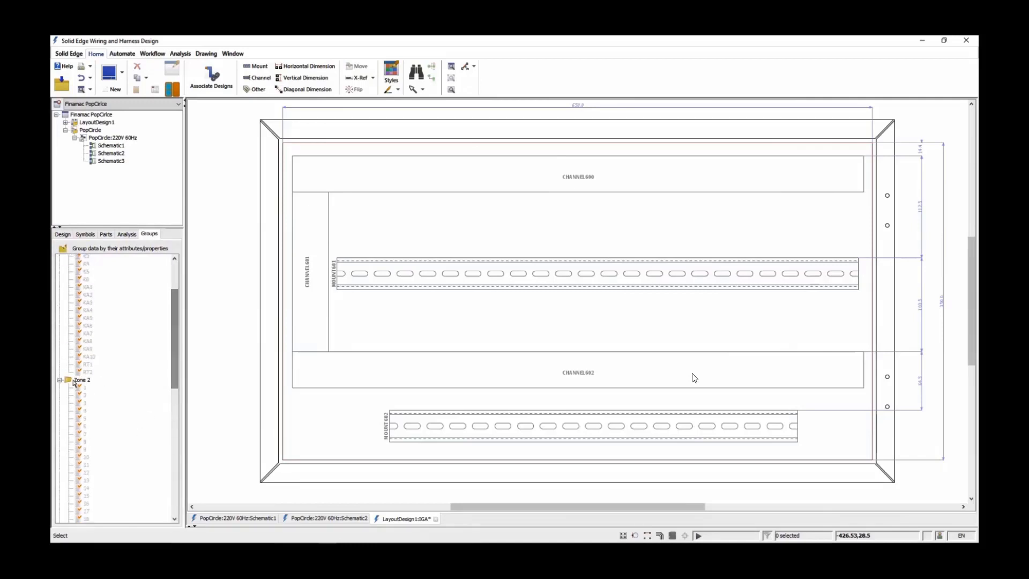
pyautogui.click(60, 380)
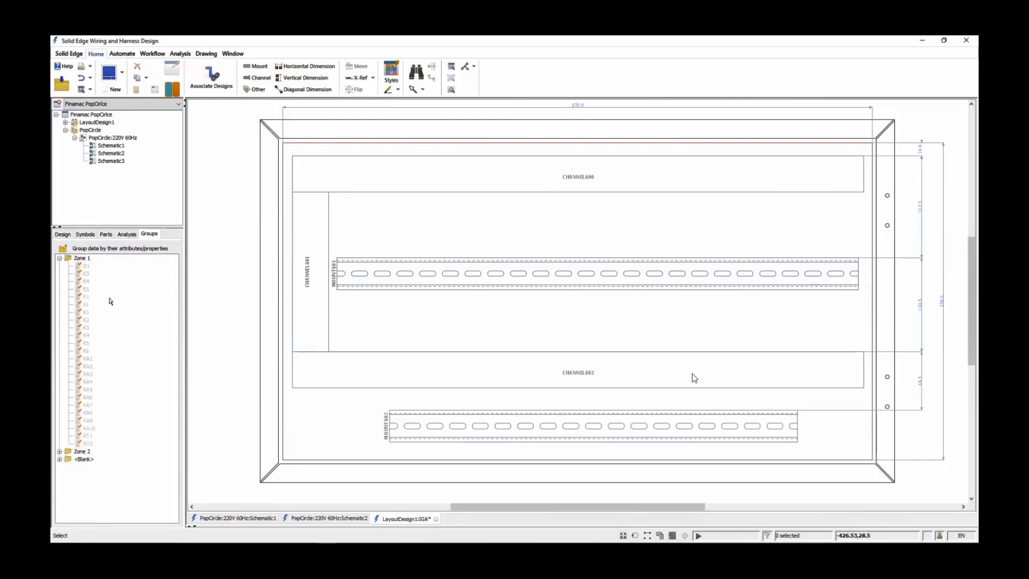
# Place the Zone 1 device F1 upright at the left end of the upper mount rail
pyautogui.rightClick(87, 297)
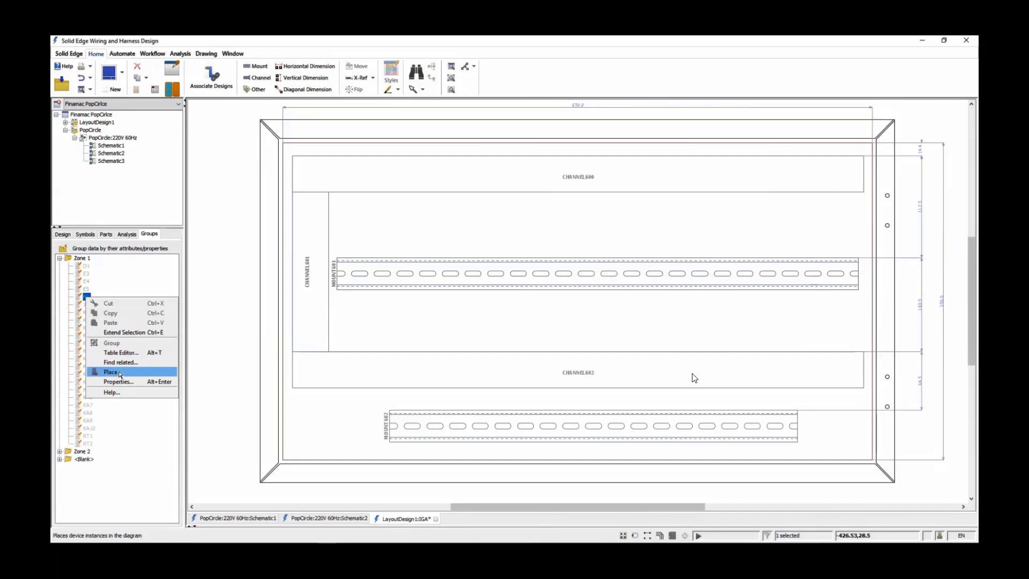
pyautogui.click(119, 374)
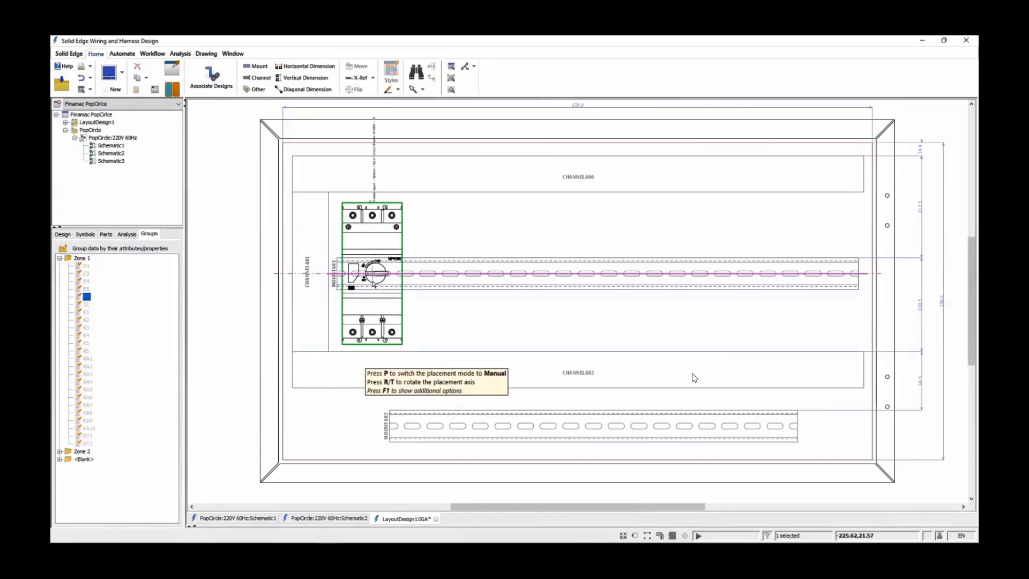
pyautogui.press('r')
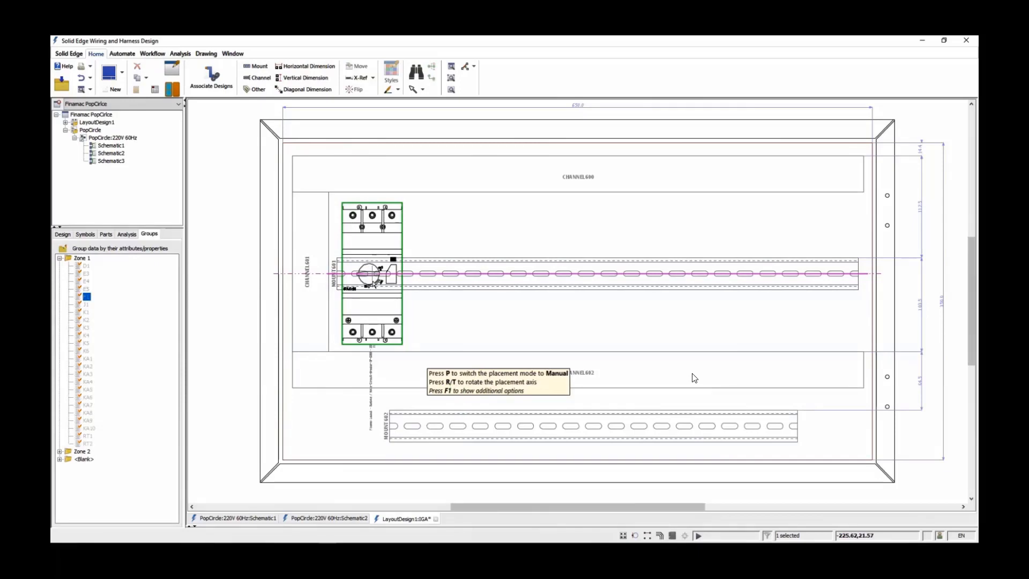
pyautogui.press('r')
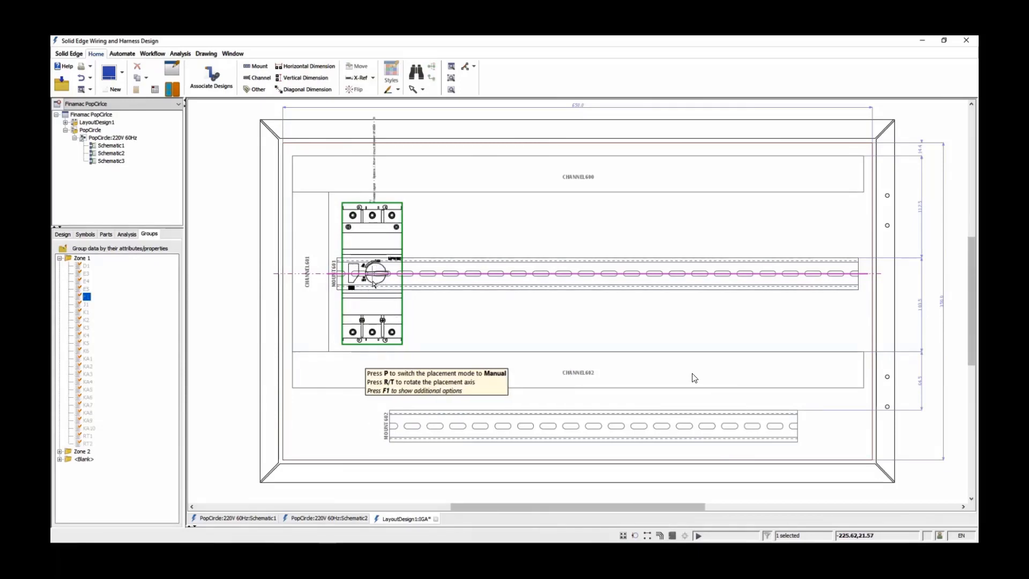
pyautogui.click(373, 284)
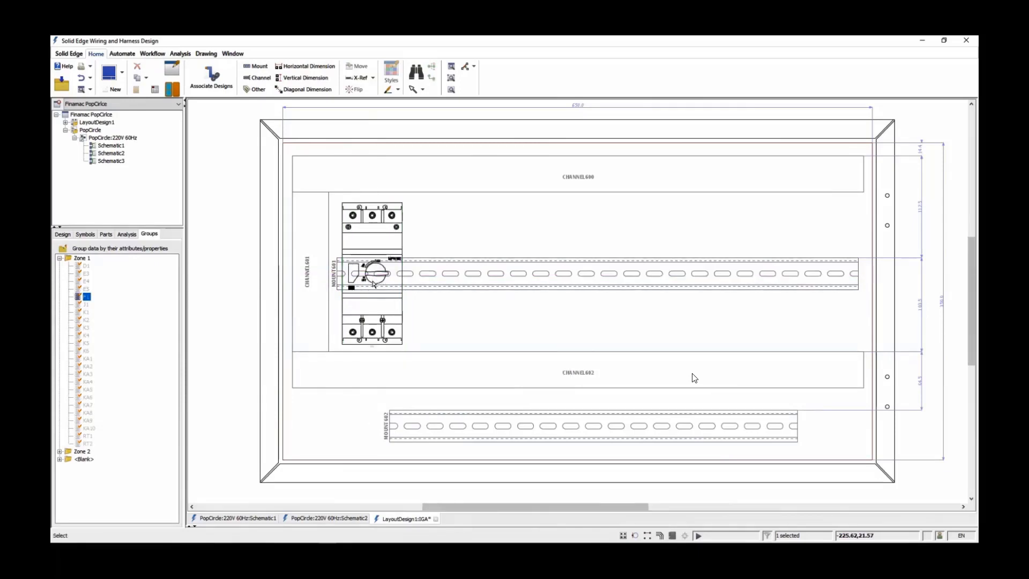
# Place devices K1 and K2 together on the upper mount rail, side by side and directly to the right of F1
pyautogui.click(87, 312)
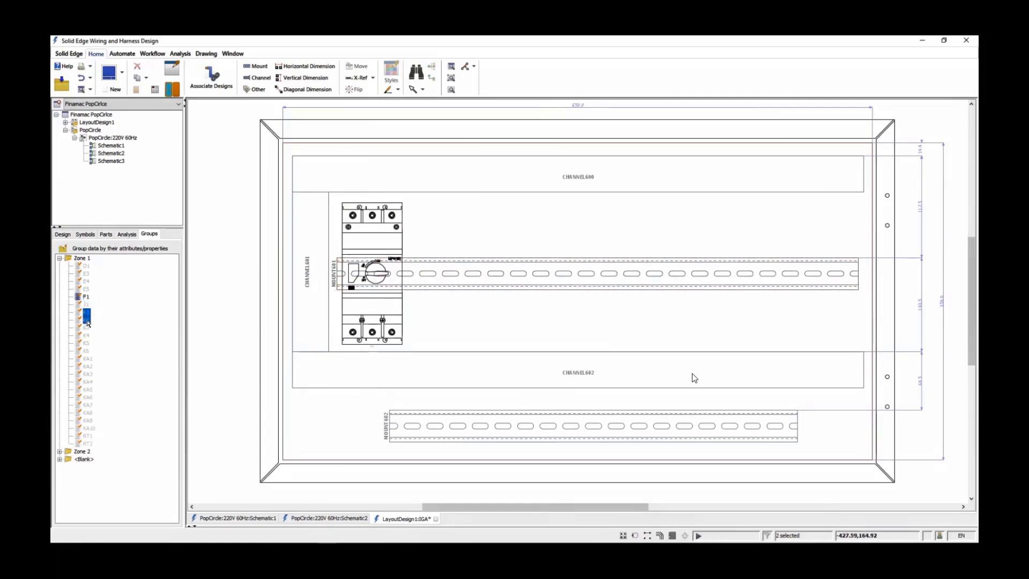
pyautogui.rightClick(88, 323)
pyautogui.click(107, 395)
pyautogui.press('1')
pyautogui.press('1')
pyautogui.press('1')
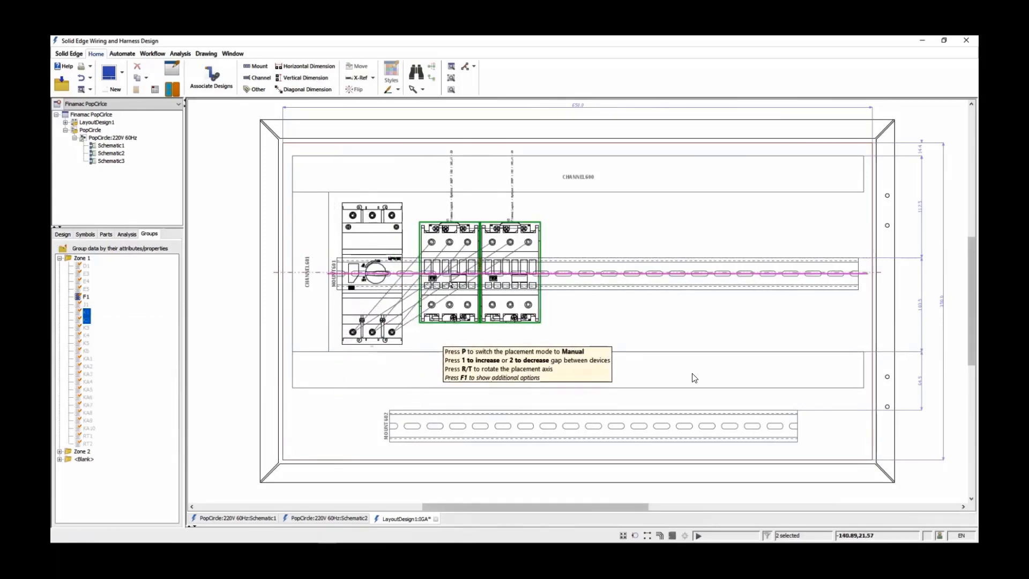
pyautogui.press('1')
pyautogui.press('2')
pyautogui.press('2')
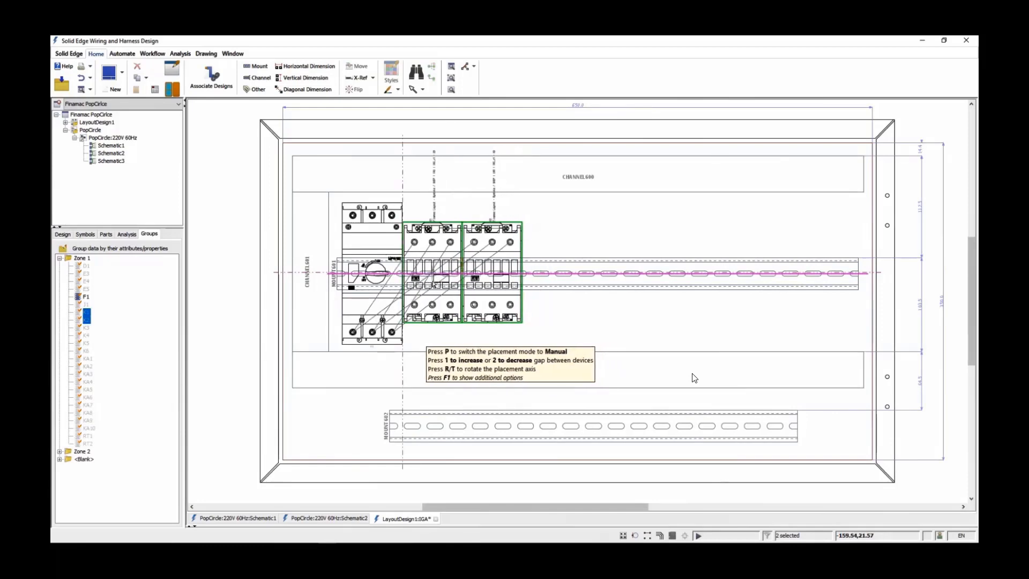
pyautogui.click(694, 378)
# Place K3 individually to the right of K2 on the upper rail, with K4, K5 and K6 as a group just beyond it
pyautogui.click(86, 351)
pyautogui.keyDown('shift'); pyautogui.click(86, 328); pyautogui.keyUp('shift')
pyautogui.rightClick(88, 354)
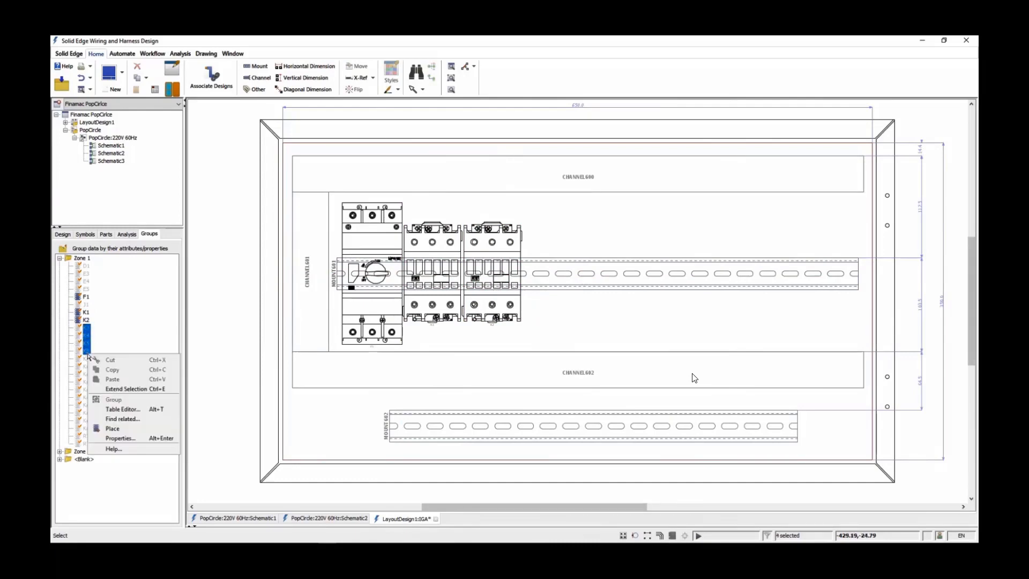
pyautogui.click(112, 428)
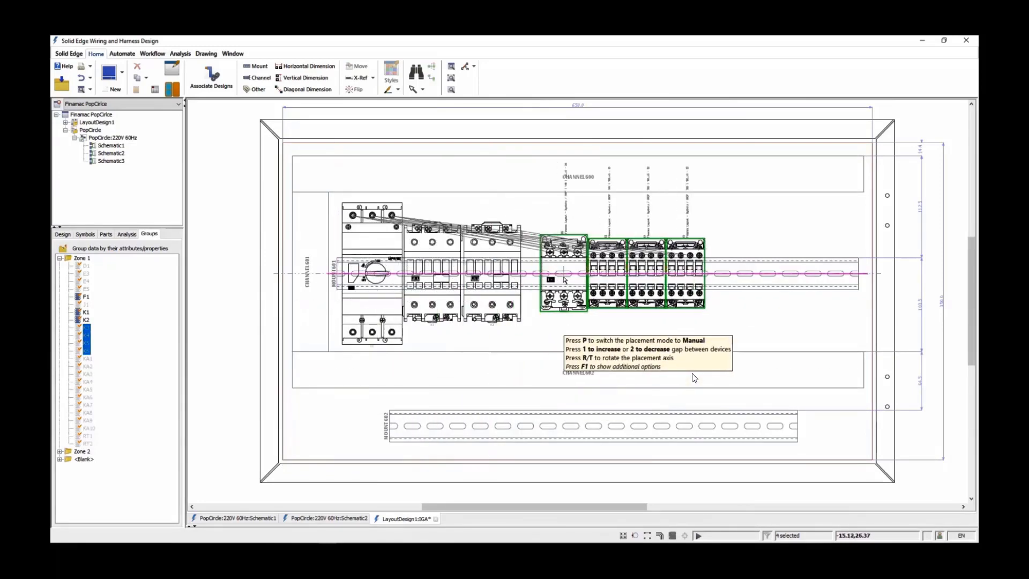
pyautogui.press('F1')
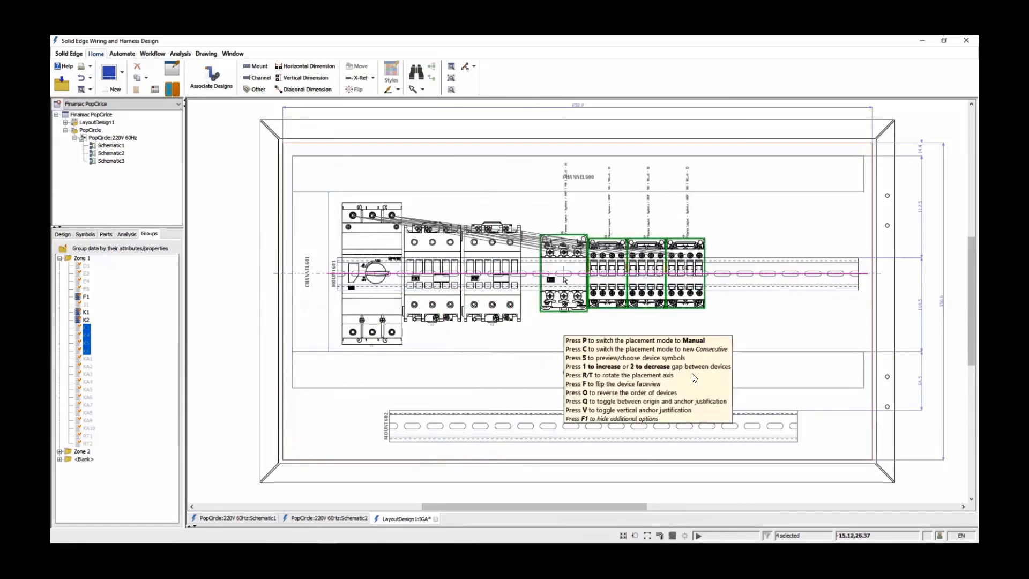
pyautogui.press('o')
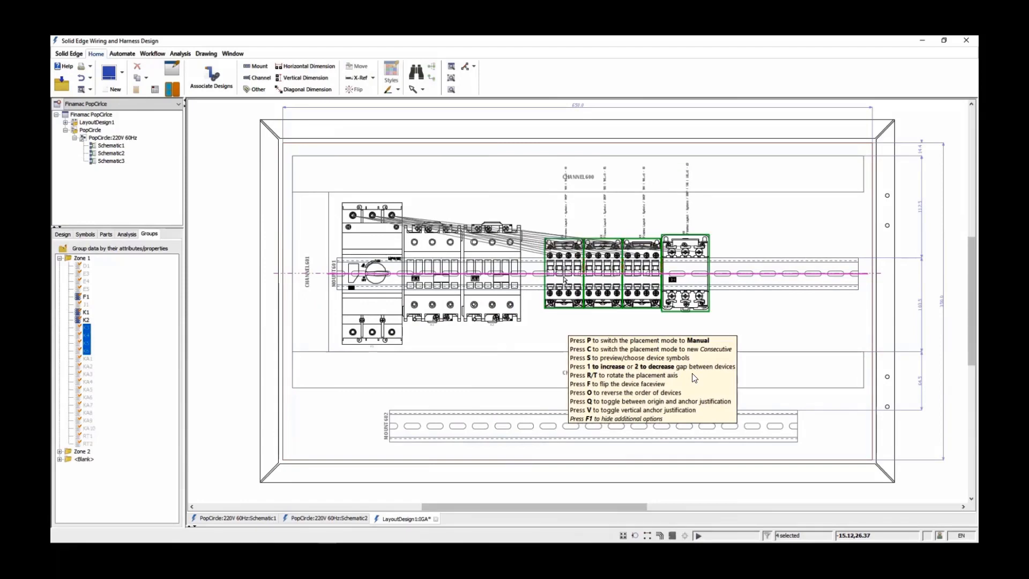
pyautogui.press('o')
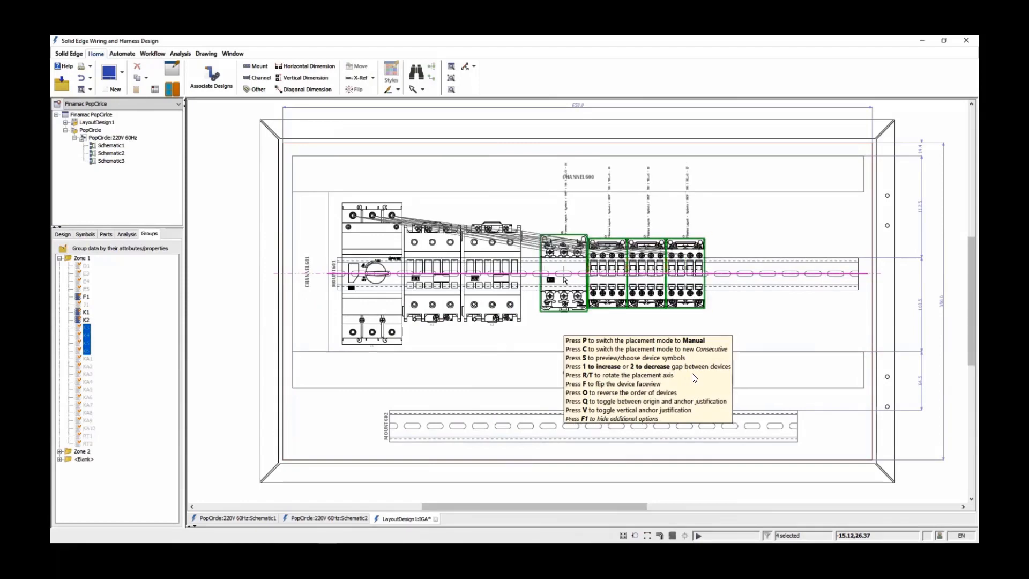
pyautogui.press('p')
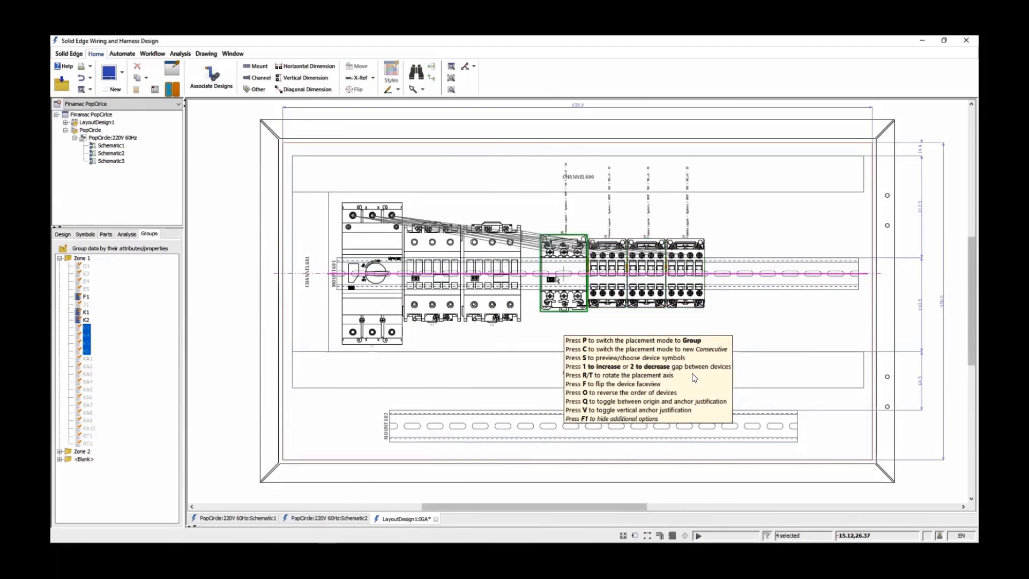
pyautogui.click(549, 276)
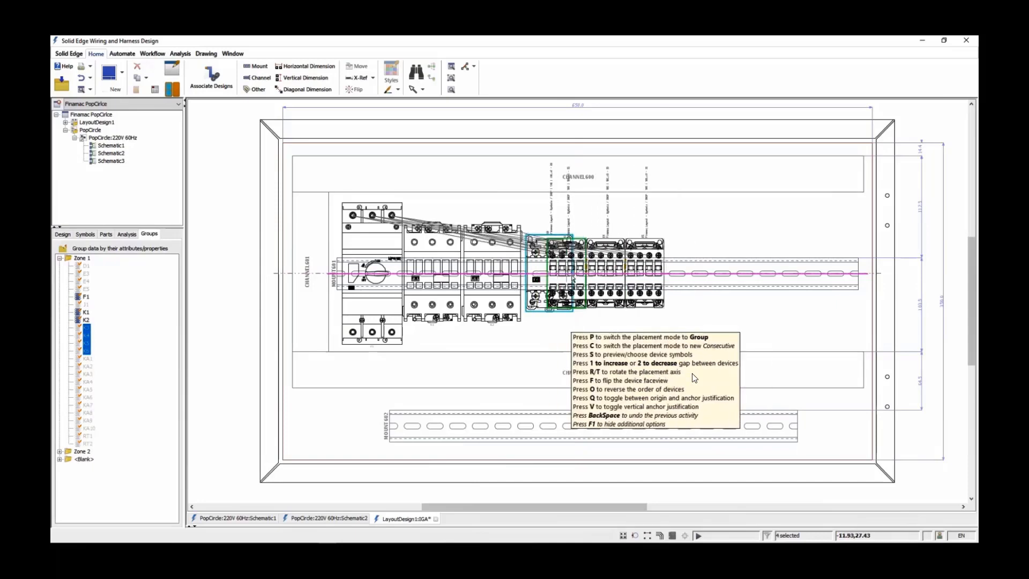
pyautogui.press('p')
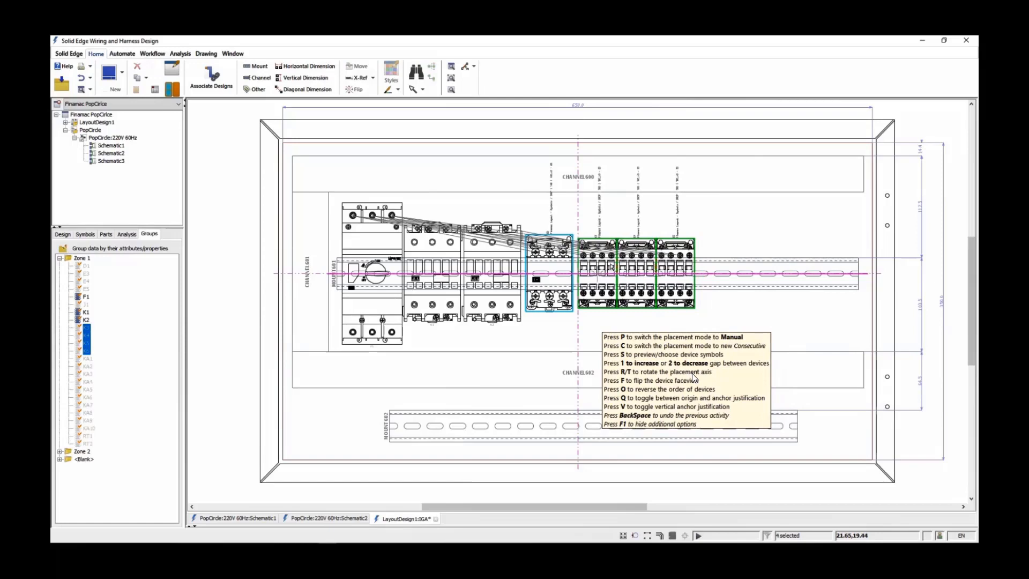
pyautogui.click(692, 377)
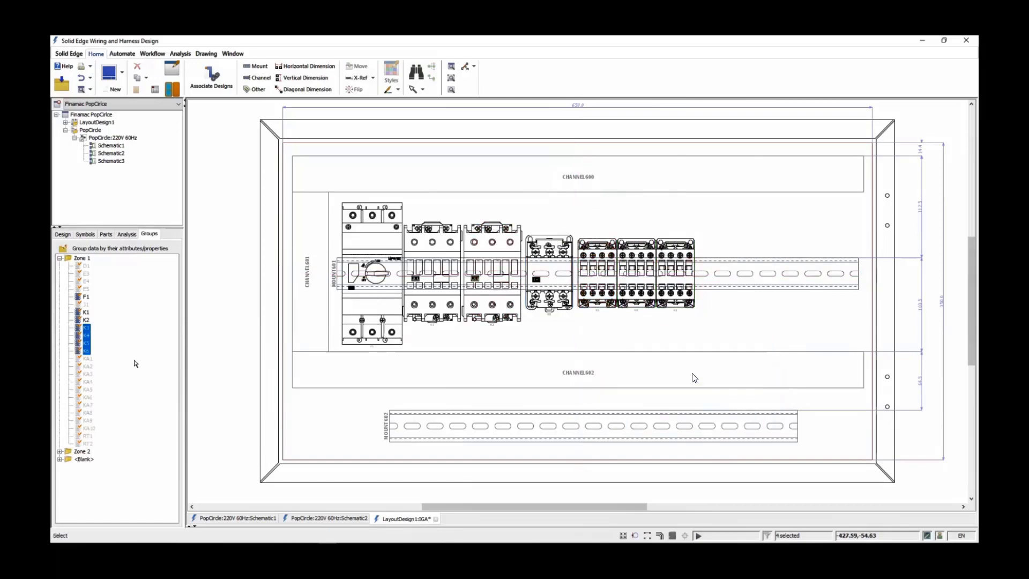
# Place KA1 to KA10, RT1, RT2, J1 and D1 as one group on the upper rail, to the right of K6
pyautogui.click(86, 359)
pyautogui.keyDown('shift'); pyautogui.click(89, 428); pyautogui.keyUp('shift')
pyautogui.keyDown('ctrl'); pyautogui.click(88, 306); pyautogui.keyUp('ctrl')
pyautogui.keyDown('ctrl'); pyautogui.click(89, 444); pyautogui.keyUp('ctrl')
pyautogui.keyDown('ctrl'); pyautogui.click(88, 436); pyautogui.keyUp('ctrl')
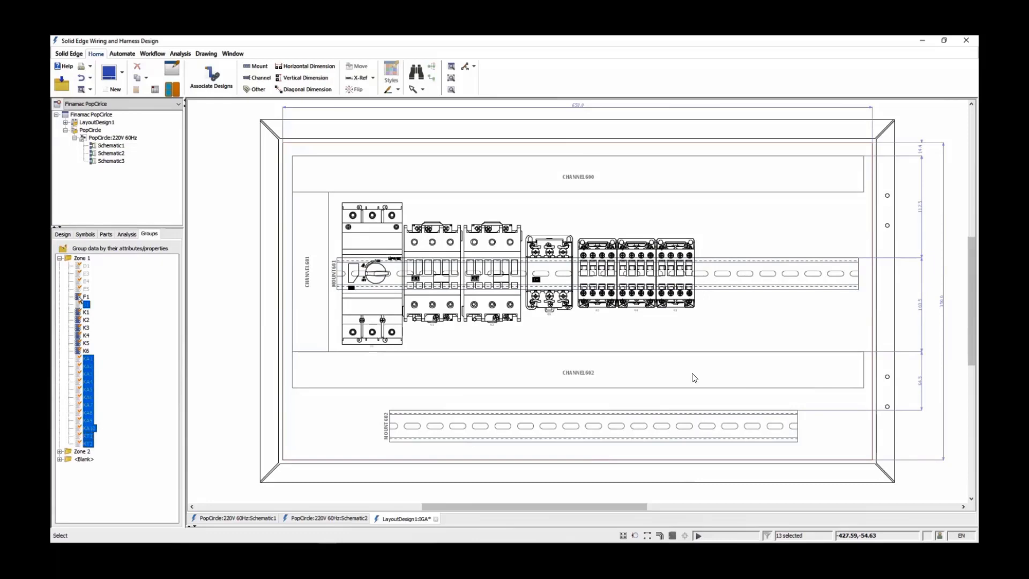
pyautogui.keyDown('ctrl'); pyautogui.click(86, 265); pyautogui.keyUp('ctrl')
pyautogui.rightClick(89, 266)
pyautogui.click(113, 341)
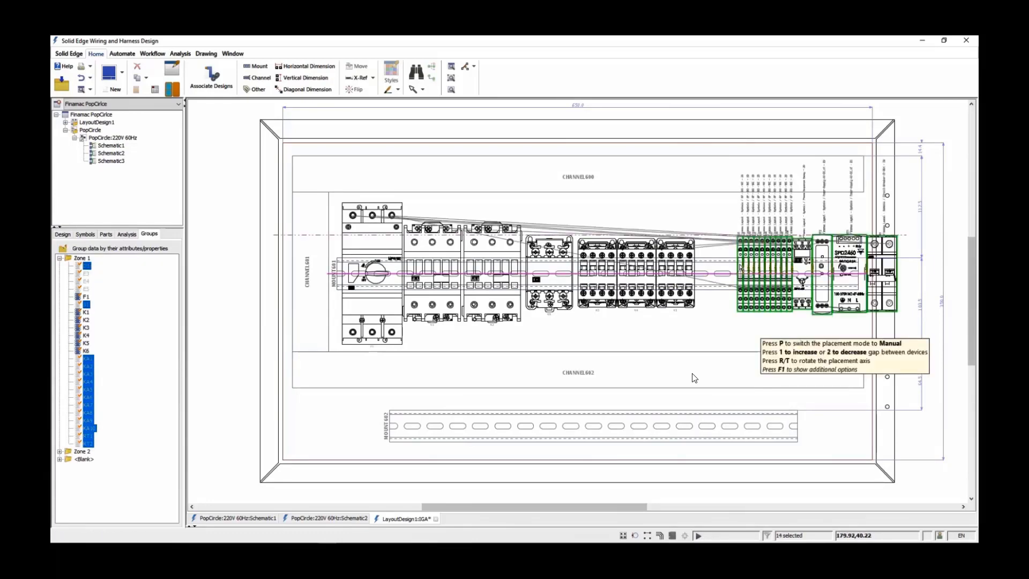
pyautogui.click(662, 338)
# Place the Zone 1 overload relays E3, E4 and E5 as a group directly beneath contactors K3, K4 and K5
pyautogui.click(89, 275)
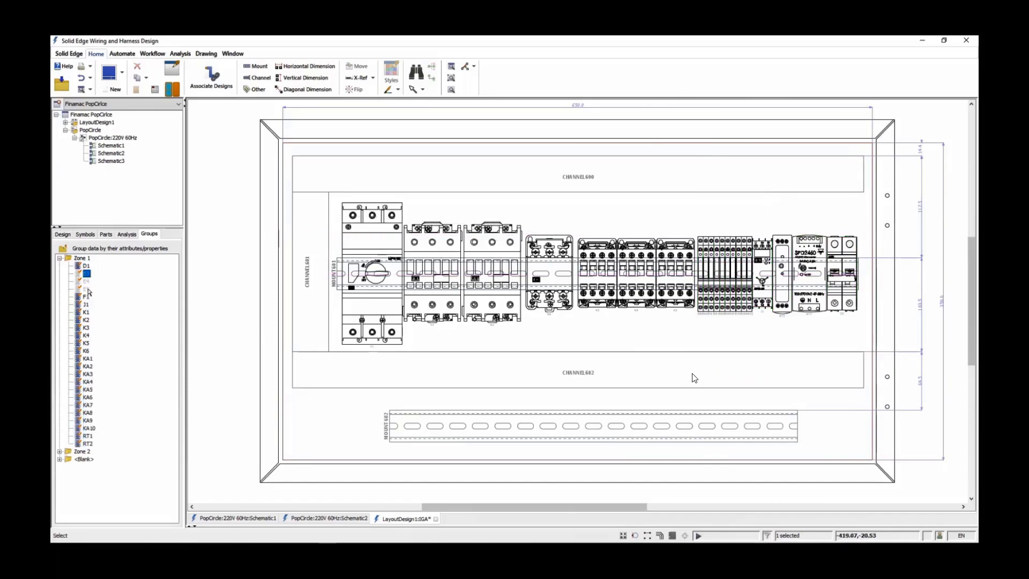
pyautogui.keyDown('shift'); pyautogui.click(88, 289); pyautogui.keyUp('shift')
pyautogui.rightClick(87, 288)
pyautogui.click(115, 365)
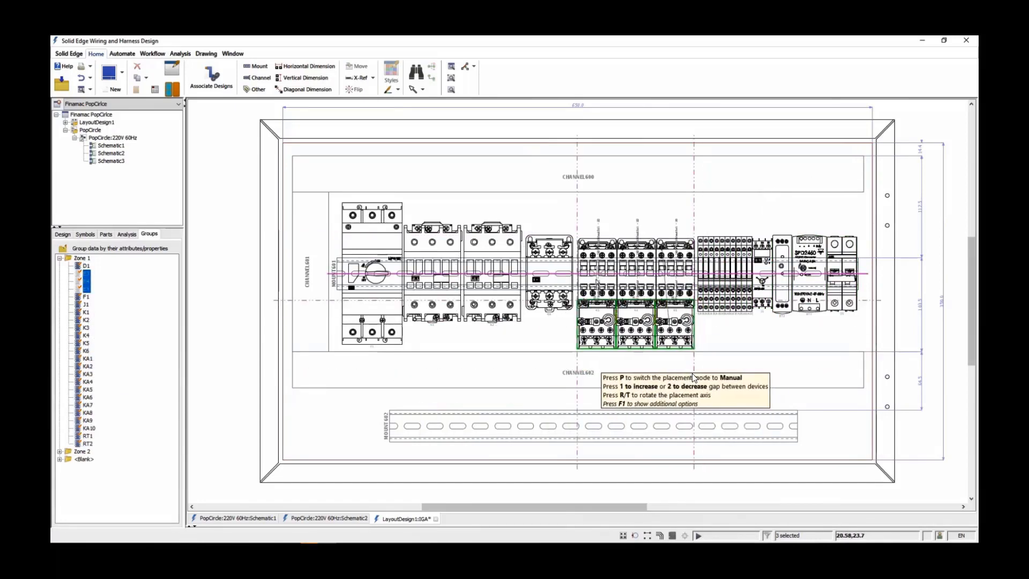
pyautogui.click(694, 378)
# Place the Zone 2 terminals R, S and T together at the left end of the lower mount rail
pyautogui.click(60, 451)
pyautogui.scroll(-10, 114, 488)
pyautogui.click(85, 496)
pyautogui.keyDown('shift'); pyautogui.click(85, 510); pyautogui.keyUp('shift')
pyautogui.rightClick(86, 510)
pyautogui.click(112, 531)
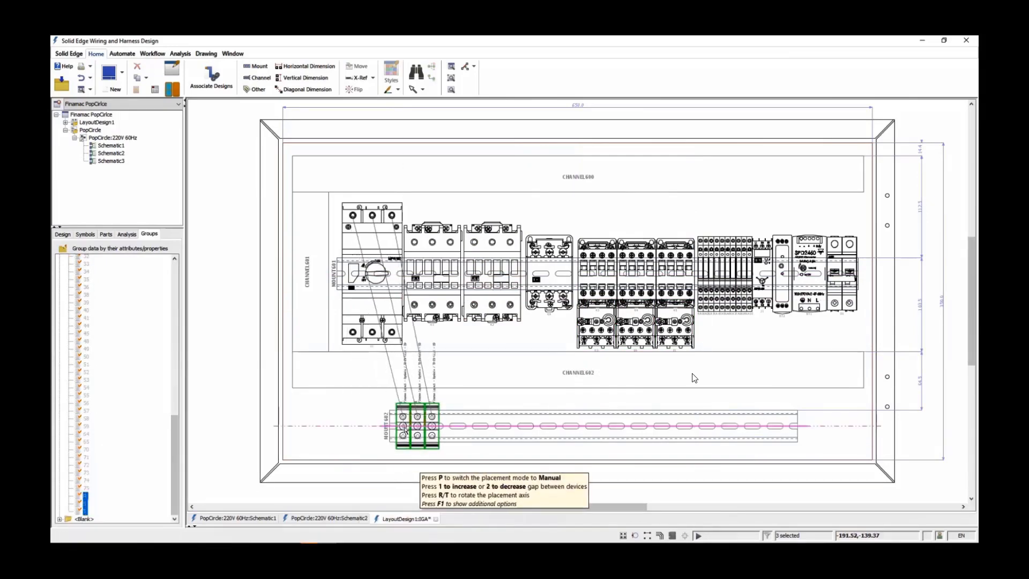
pyautogui.click(416, 429)
# Place terminals 1 to 6 as a group on the lower rail, spaced to the right of R, S and T
pyautogui.moveTo(176, 445); pyautogui.dragTo(171, 345)
pyautogui.click(85, 321)
pyautogui.keyDown('shift'); pyautogui.click(86, 358); pyautogui.keyUp('shift')
pyautogui.rightClick(86, 359)
pyautogui.click(114, 431)
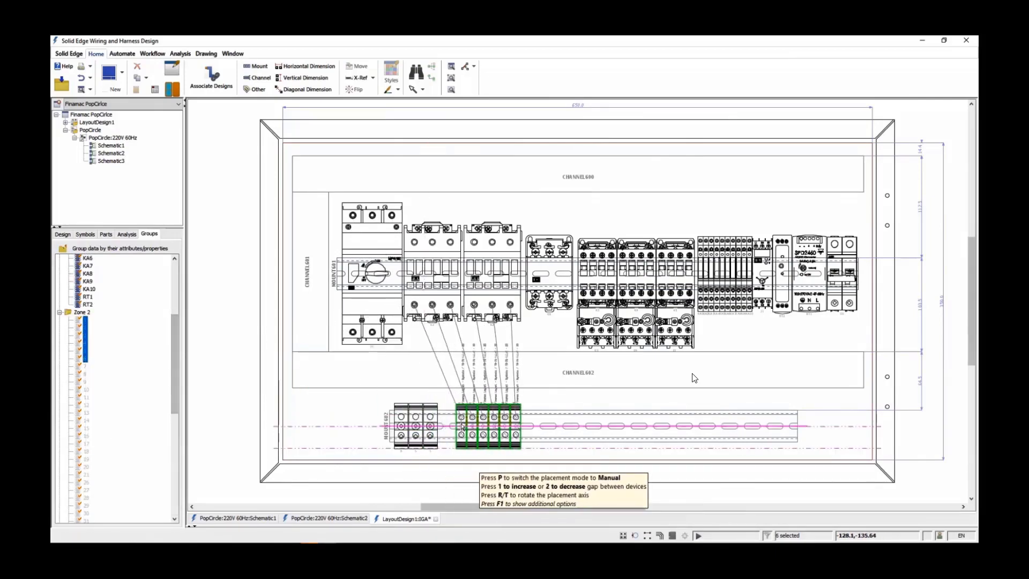
pyautogui.click(462, 428)
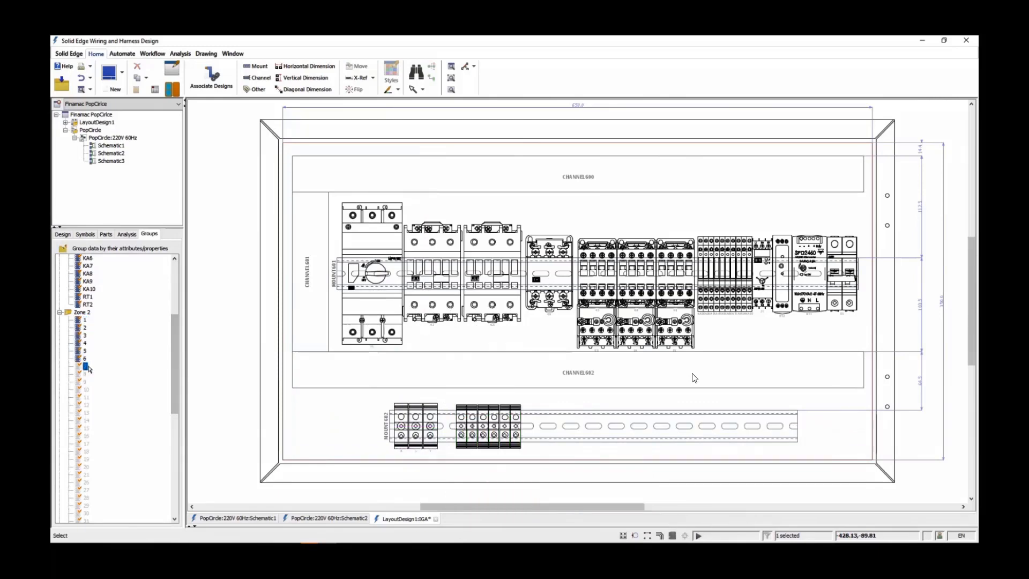
# Place all remaining Zone 2 terminals from 7 onward as one group on the lower rail, to the right of terminals 1 to 6
pyautogui.scroll(-13, 105, 473)
pyautogui.keyDown('shift'); pyautogui.click(86, 488); pyautogui.keyUp('shift')
pyautogui.rightClick(85, 488)
pyautogui.click(112, 531)
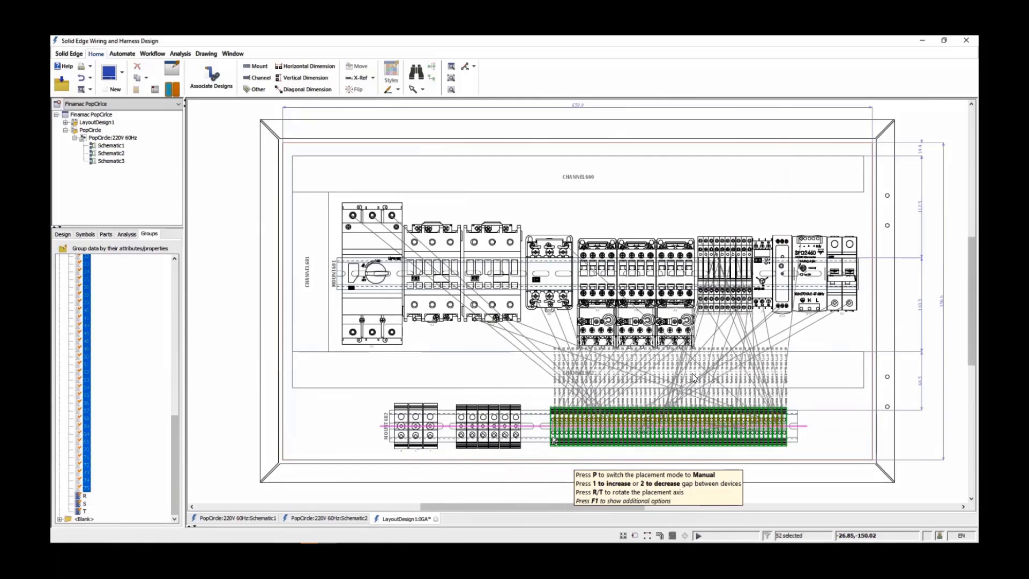
pyautogui.click(555, 439)
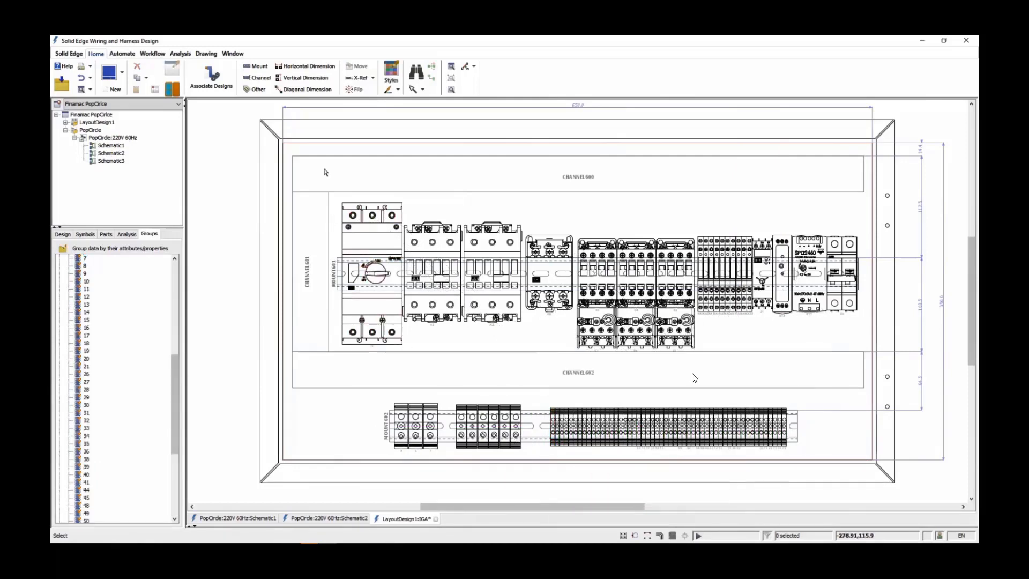
# Add chained horizontal dimensions from the lower rail's left end to the three terminal groups, and shift terminals 1 to 6 slightly right
pyautogui.click(305, 66)
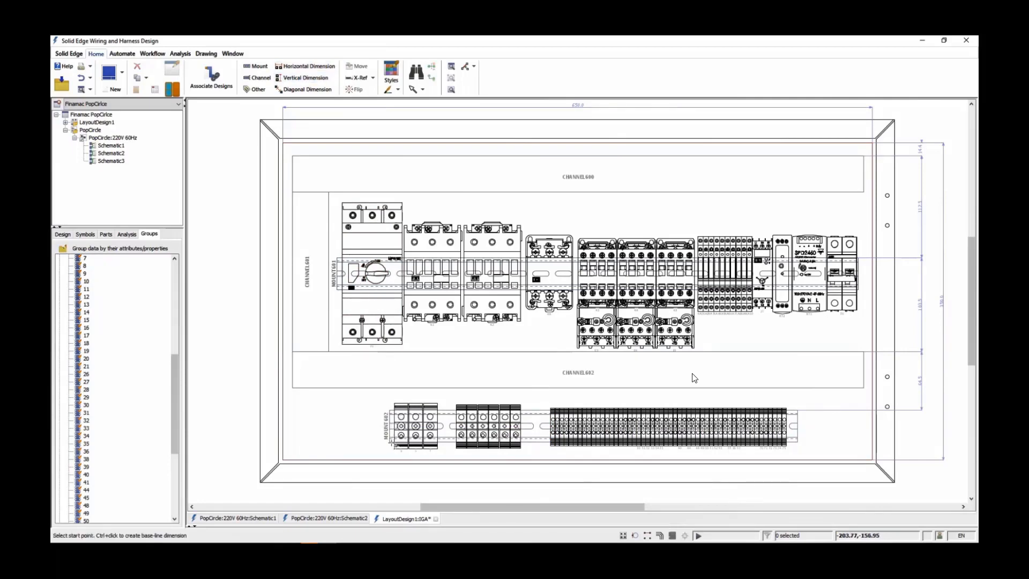
pyautogui.click(396, 448)
pyautogui.click(398, 450)
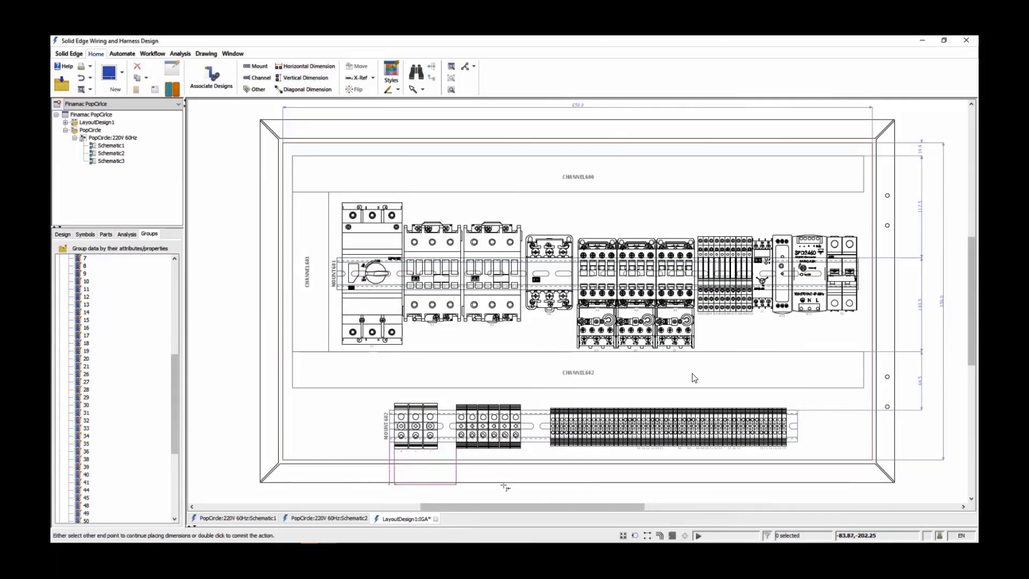
pyautogui.click(550, 449)
pyautogui.doubleClick(509, 496)
pyautogui.moveTo(447, 396); pyautogui.dragTo(524, 434)
pyautogui.click(590, 496)
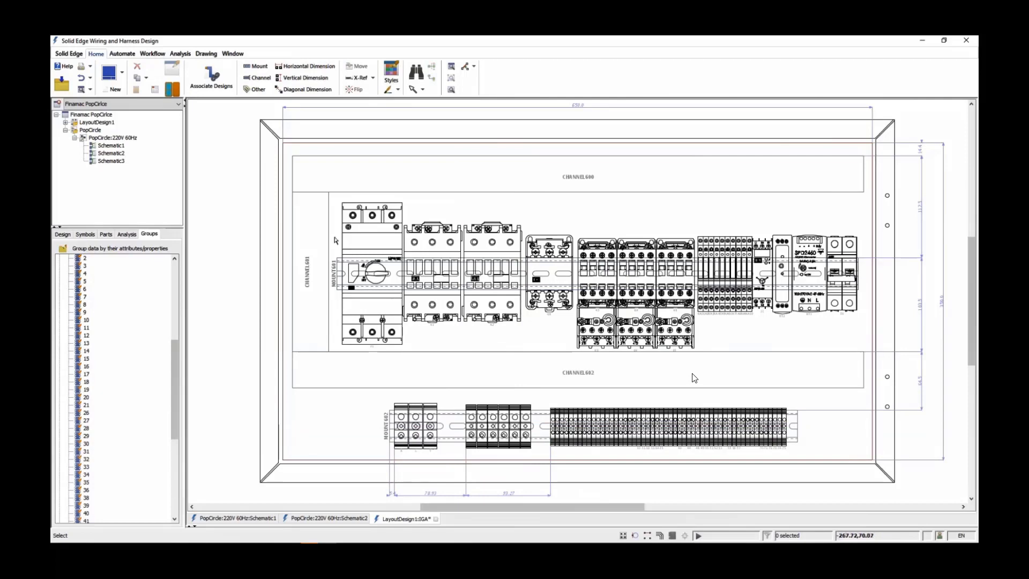
# Regenerate the BOM IDs for all components in the cabinet layout and its parts table
pyautogui.moveTo(345, 240); pyautogui.dragTo(558, 376)
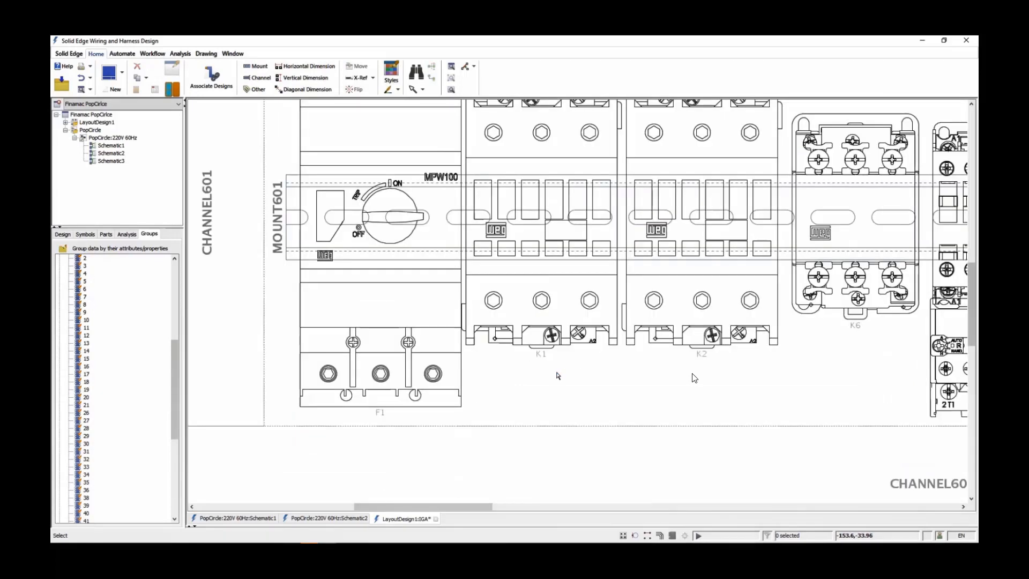
pyautogui.press('f')
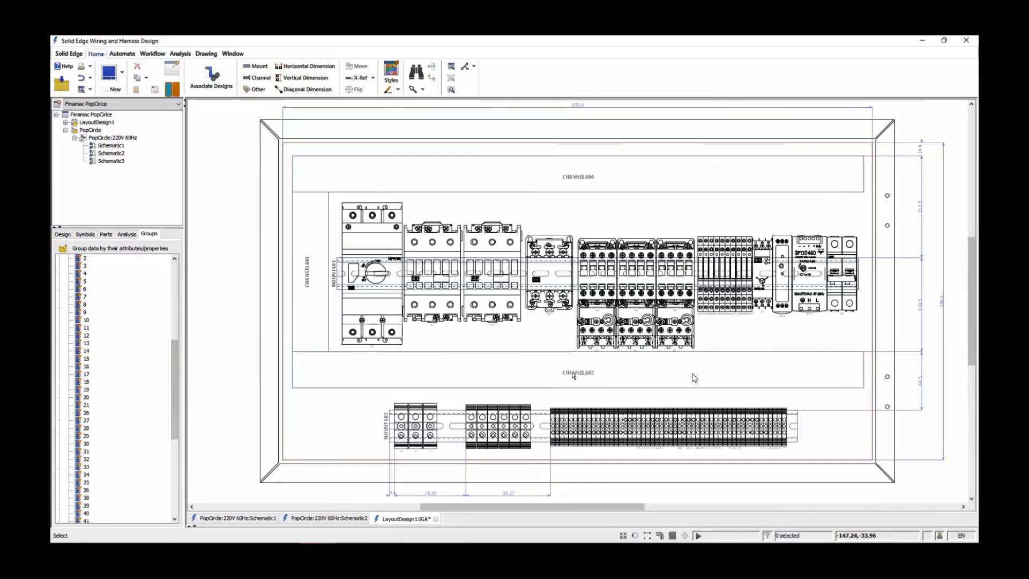
pyautogui.moveTo(541, 370); pyautogui.dragTo(496, 329, button='middle')
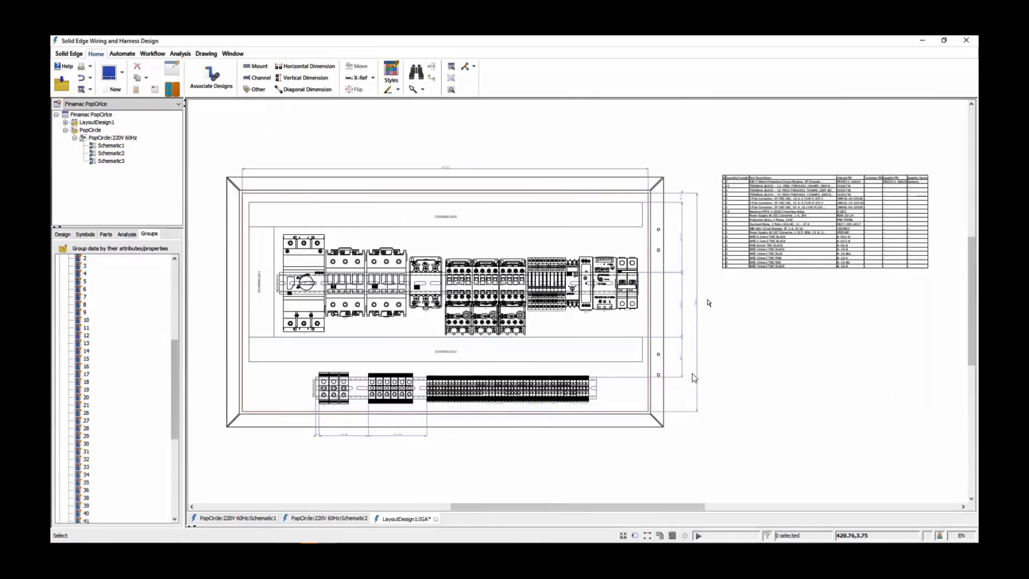
pyautogui.scroll(4, 927, 212)
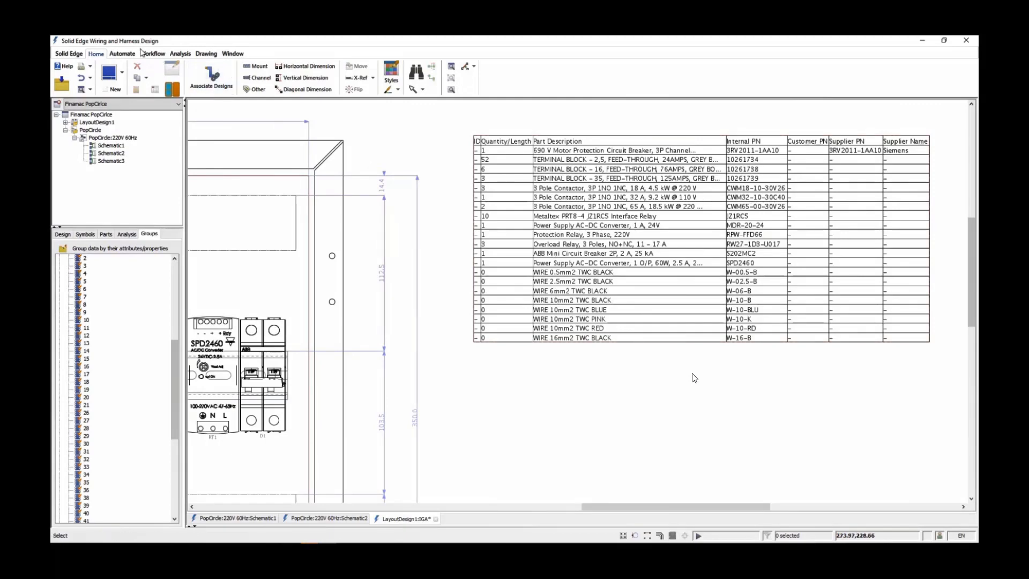
pyautogui.click(122, 53)
pyautogui.click(170, 81)
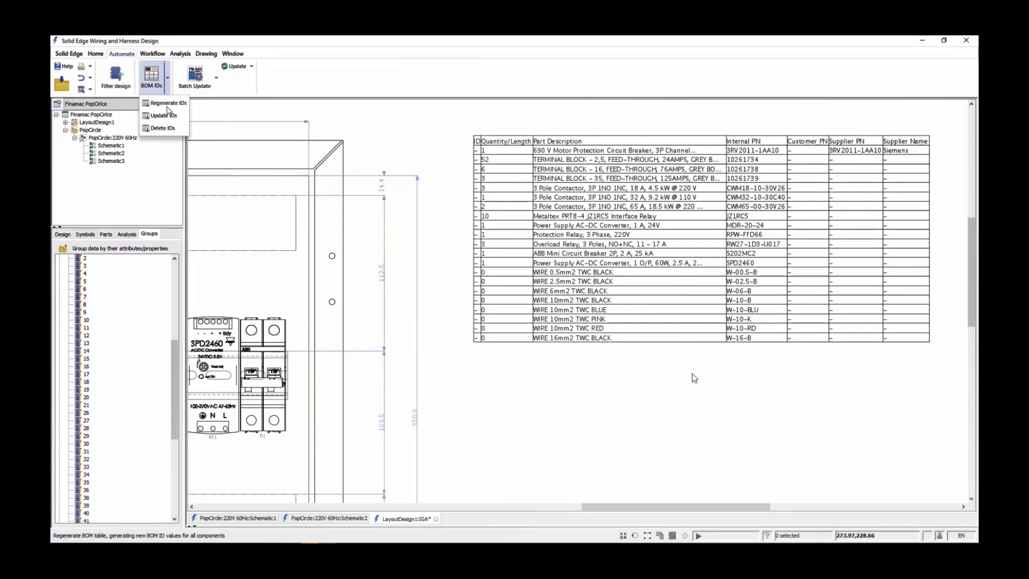
pyautogui.click(170, 110)
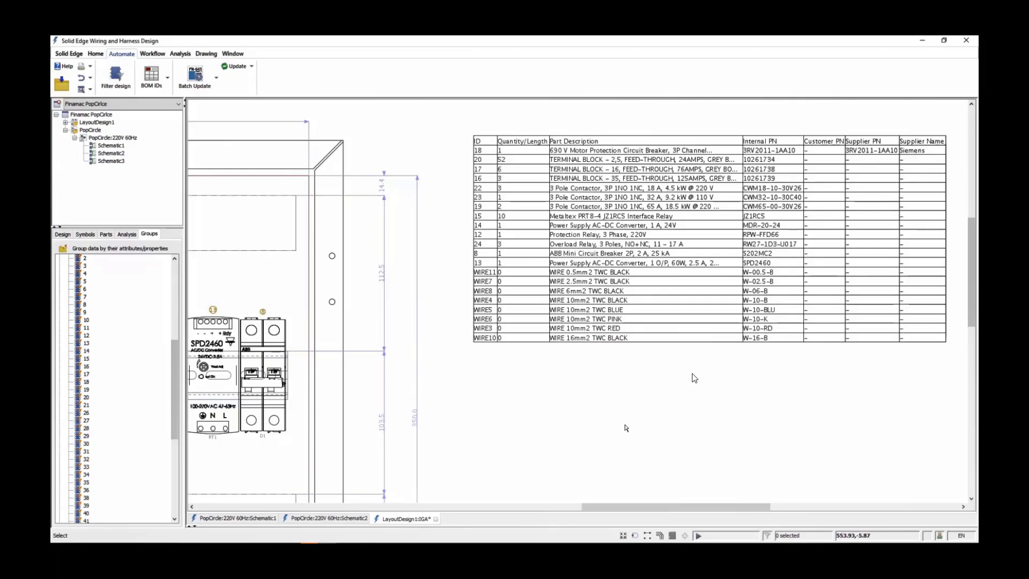
# Start a new wiring diagram named TerminalPlan in the PopCircle:220V 60Hz design
pyautogui.moveTo(614, 416); pyautogui.dragTo(550, 372, button='right')
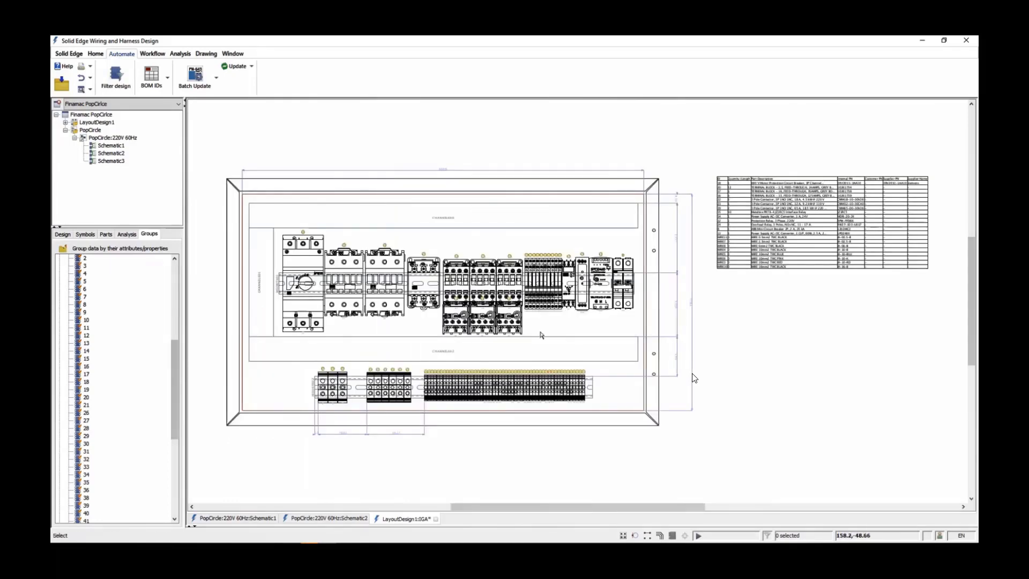
pyautogui.moveTo(287, 342); pyautogui.dragTo(595, 439, button='right')
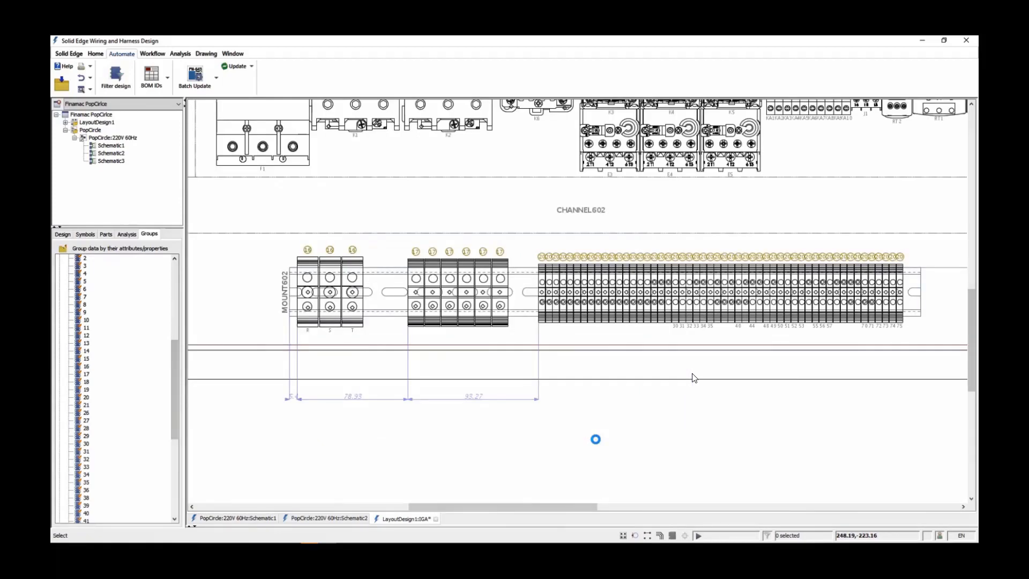
pyautogui.rightClick(113, 138)
pyautogui.click(147, 144)
pyautogui.moveTo(439, 202); pyautogui.dragTo(395, 201)
pyautogui.write('TerminalPlan')
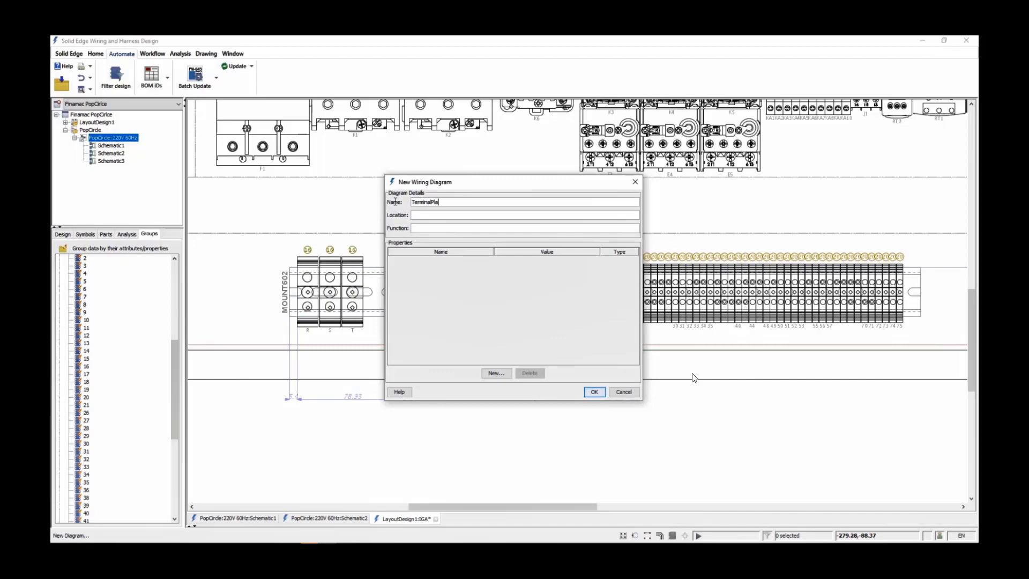
# Add the property TerminalPlanDiagram with the value true to the new diagram and create it
pyautogui.doubleClick(424, 204)
pyautogui.hotkey('ctrl', 'c')
pyautogui.click(495, 373)
pyautogui.hotkey('ctrl', 'v')
pyautogui.write('Diagram')
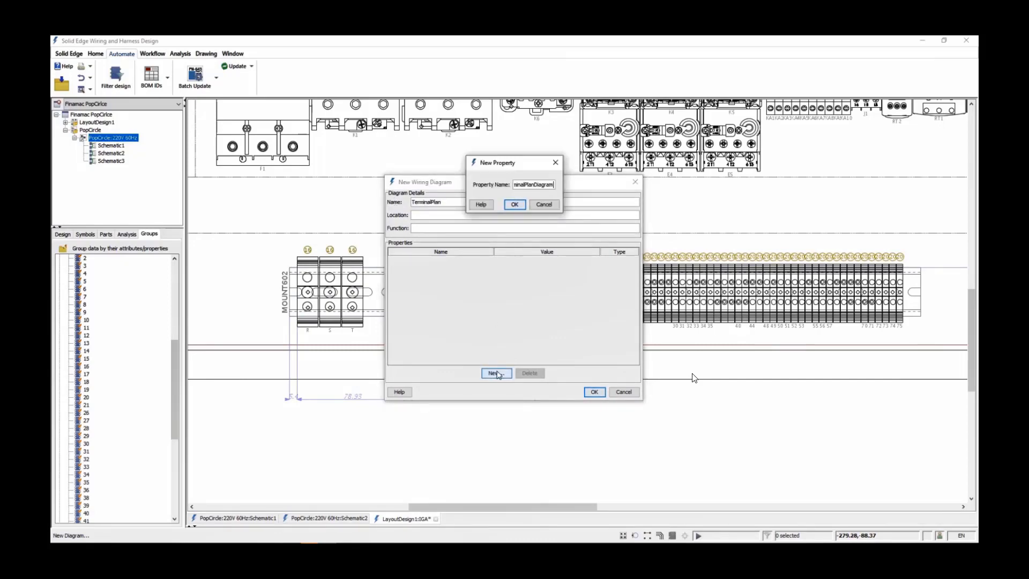
pyautogui.click(513, 205)
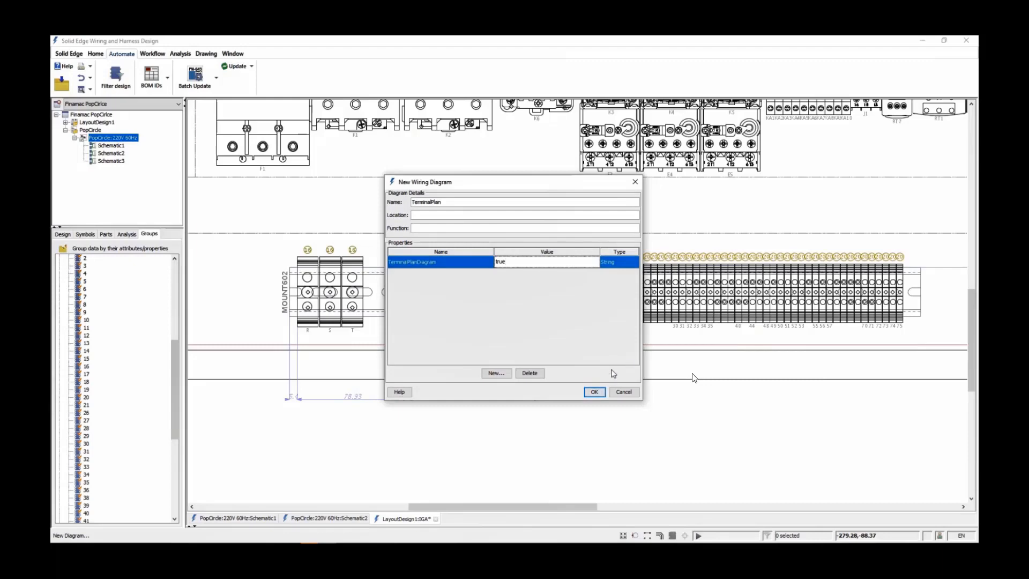
pyautogui.click(594, 392)
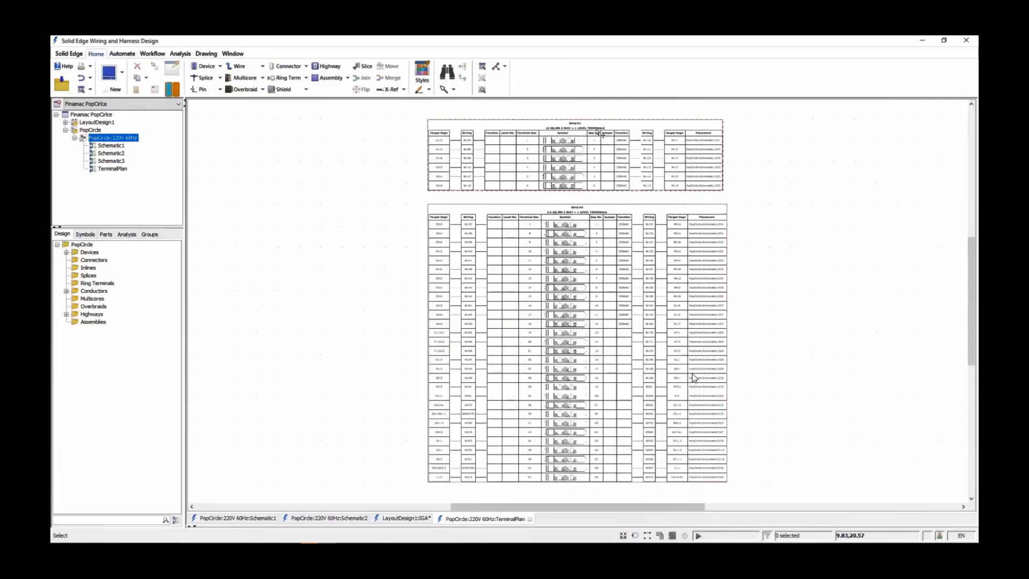
# Regroup the design data by the property TerminalStrip, removing the existing grouping entry
pyautogui.scroll(3, 597, 125)
pyautogui.scroll(2, 562, 137)
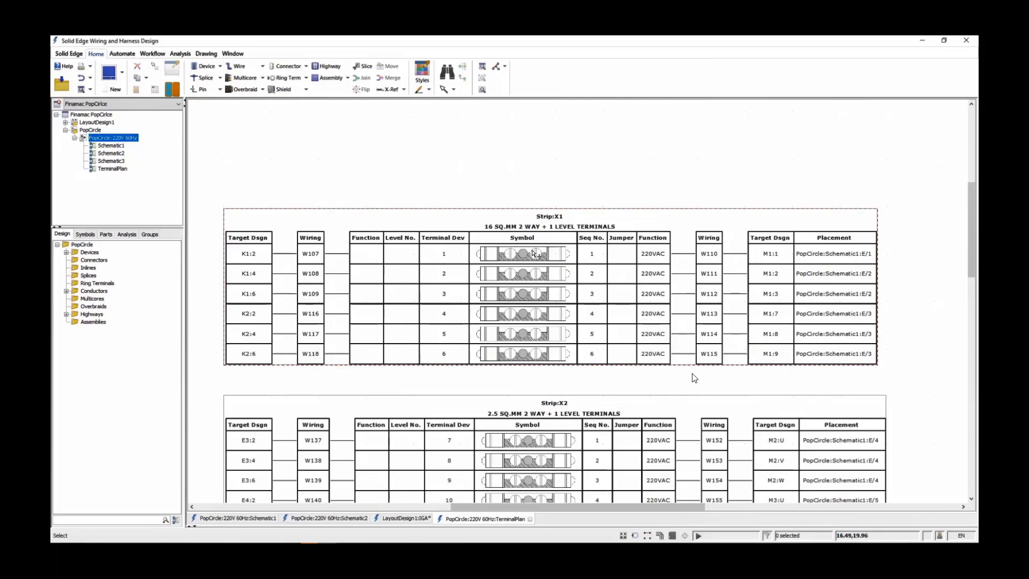
pyautogui.click(149, 234)
pyautogui.click(62, 249)
pyautogui.click(643, 162)
pyautogui.click(721, 194)
pyautogui.click(386, 296)
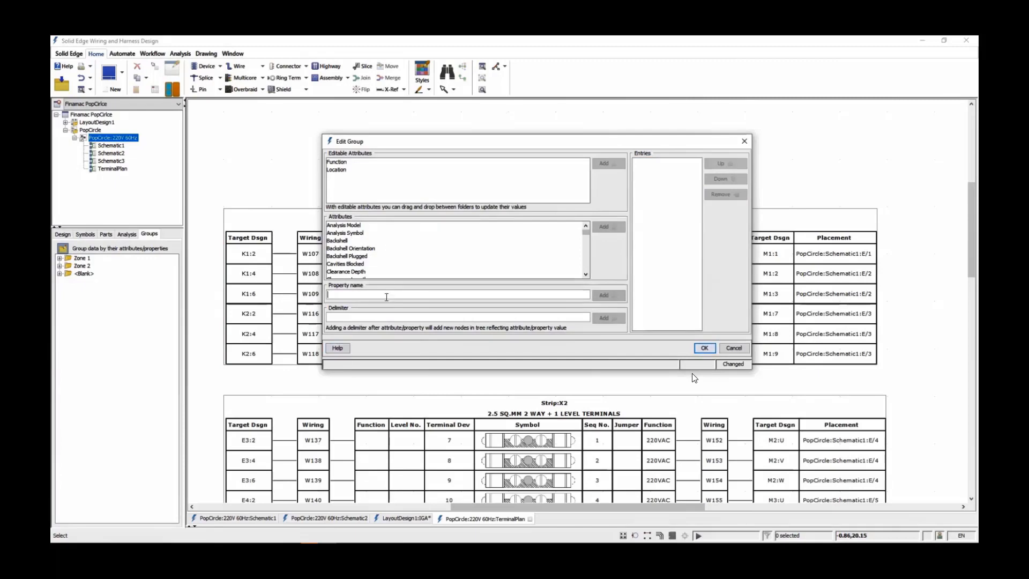
pyautogui.write('TerminalStrip')
pyautogui.click(608, 296)
pyautogui.click(703, 347)
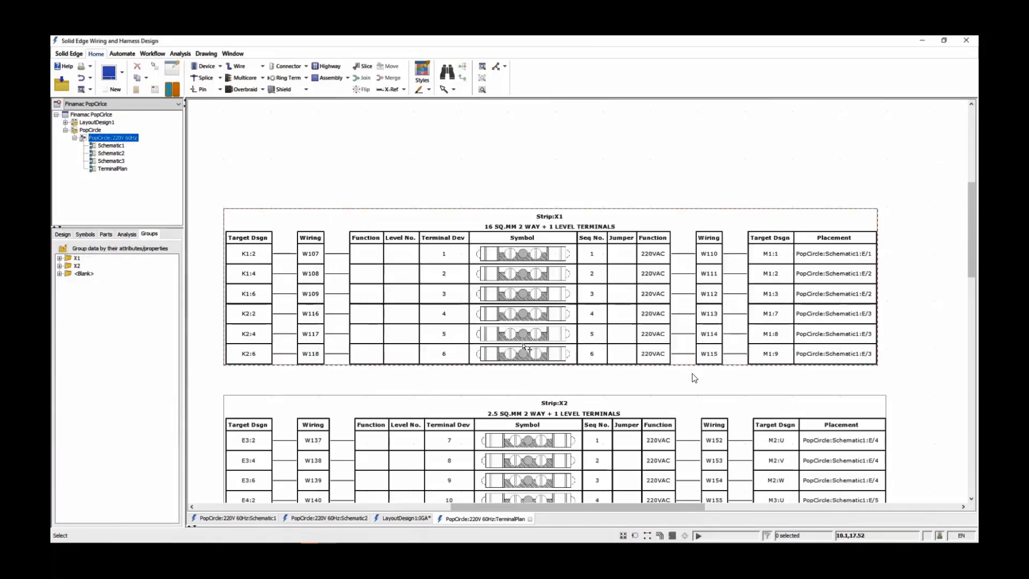
# Examine the terminals grouped under strips X1 and X2, and open Schematic1
pyautogui.click(60, 258)
pyautogui.click(60, 312)
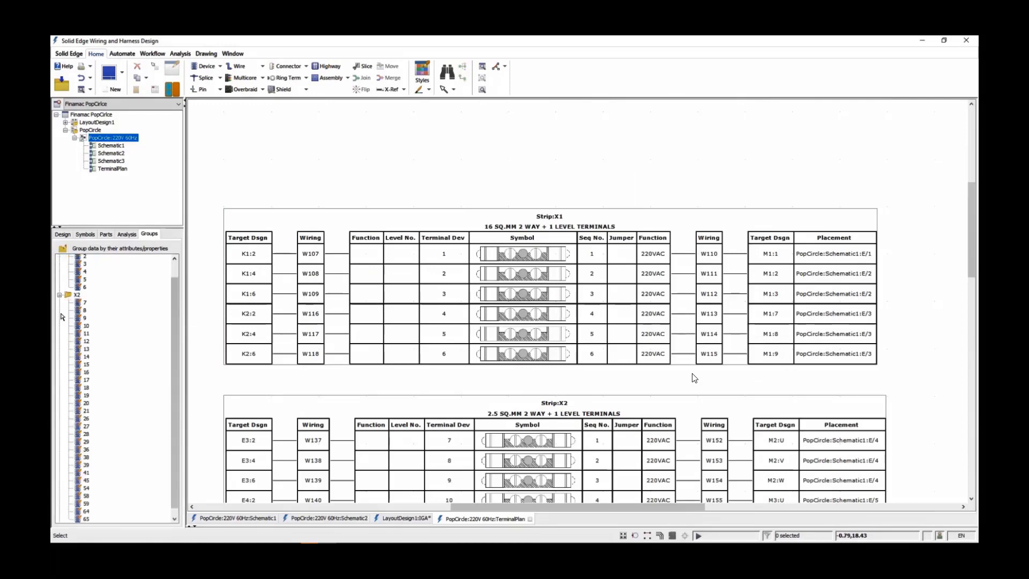
pyautogui.click(60, 295)
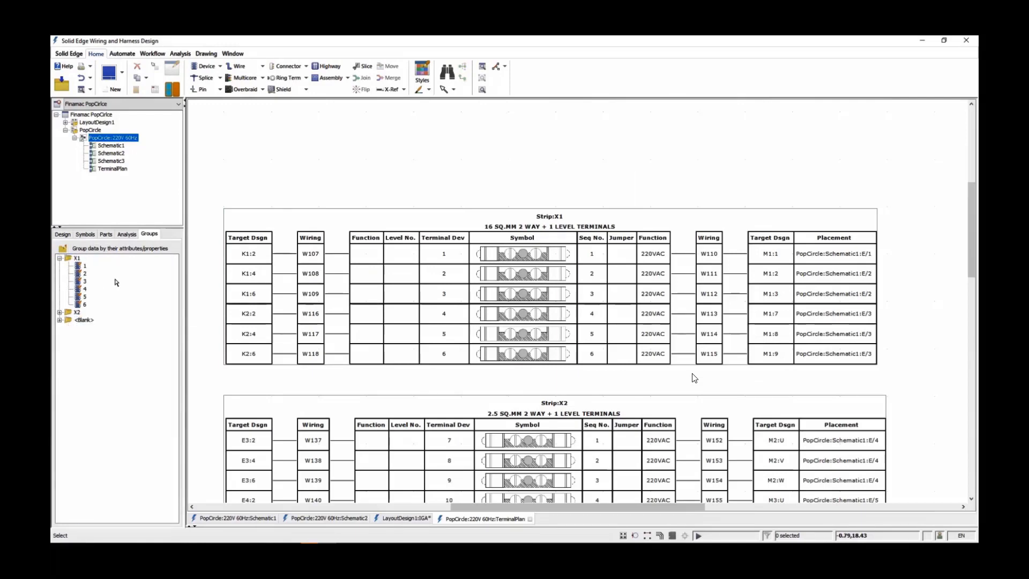
pyautogui.click(241, 518)
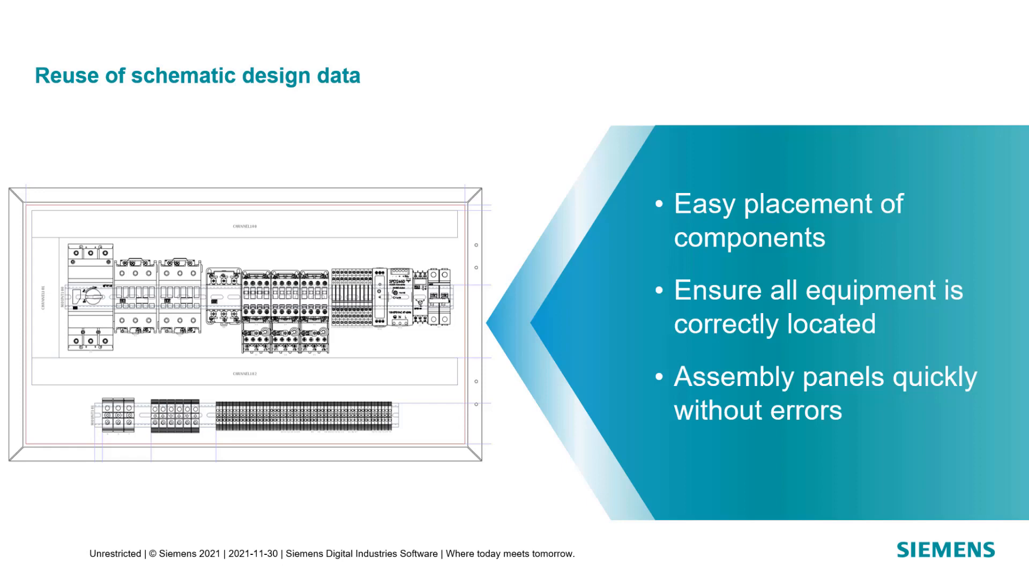
pyautogui.press('Right')
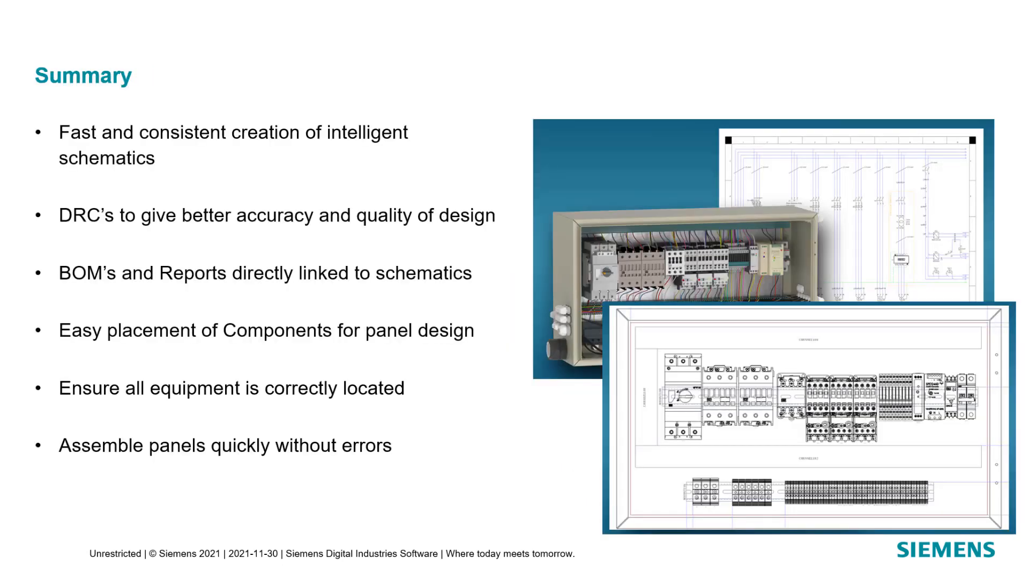